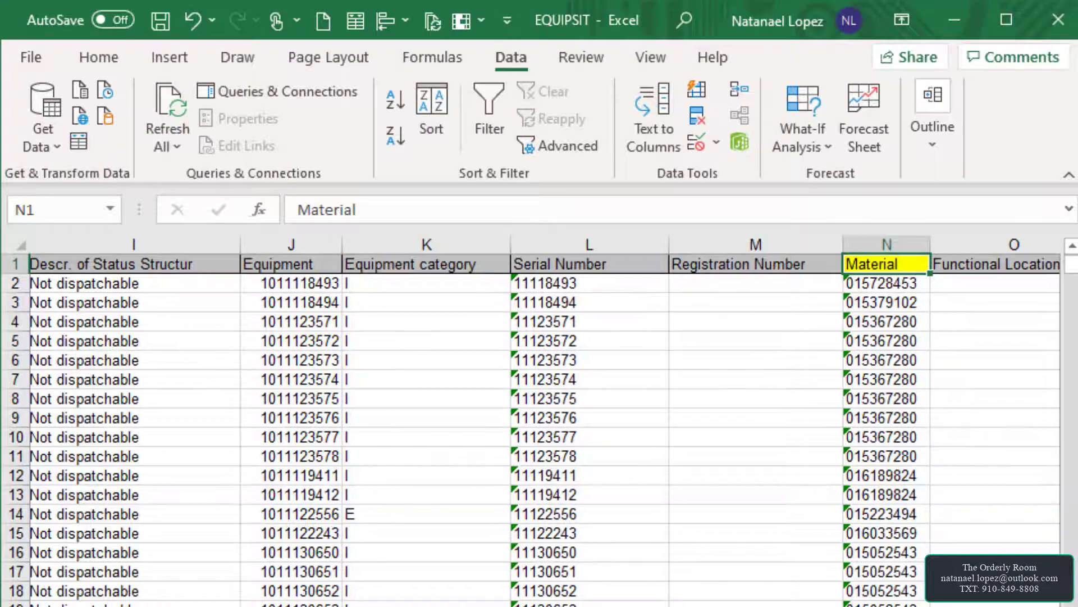
- Highlight the Unit Identification Code header in cell A1 with a yellow fill
scroll(539, 421, left, 8)
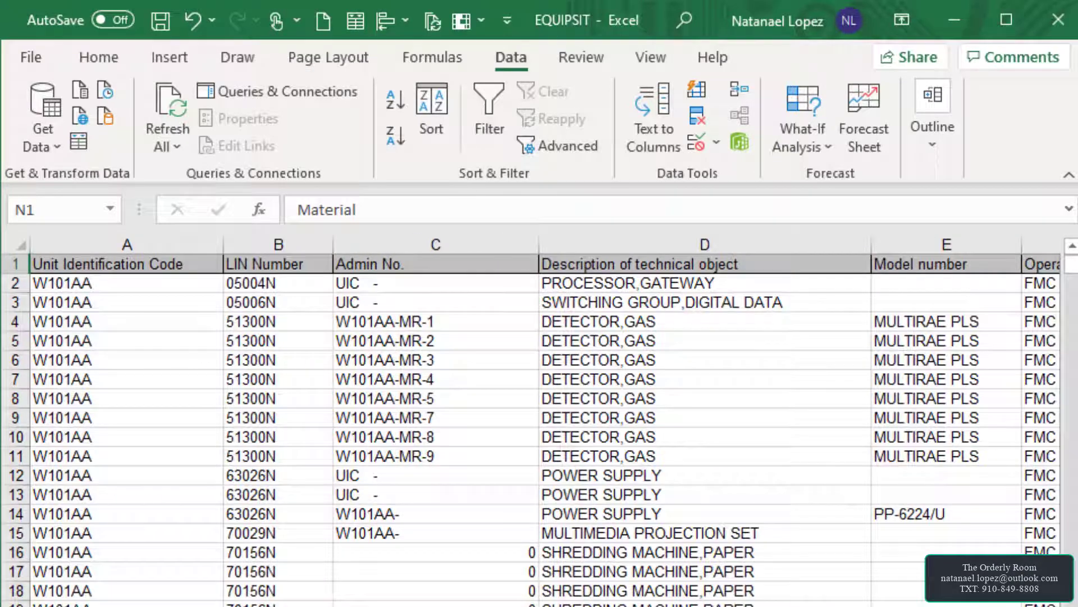
click(139, 260)
right_click(139, 260)
click(233, 221)
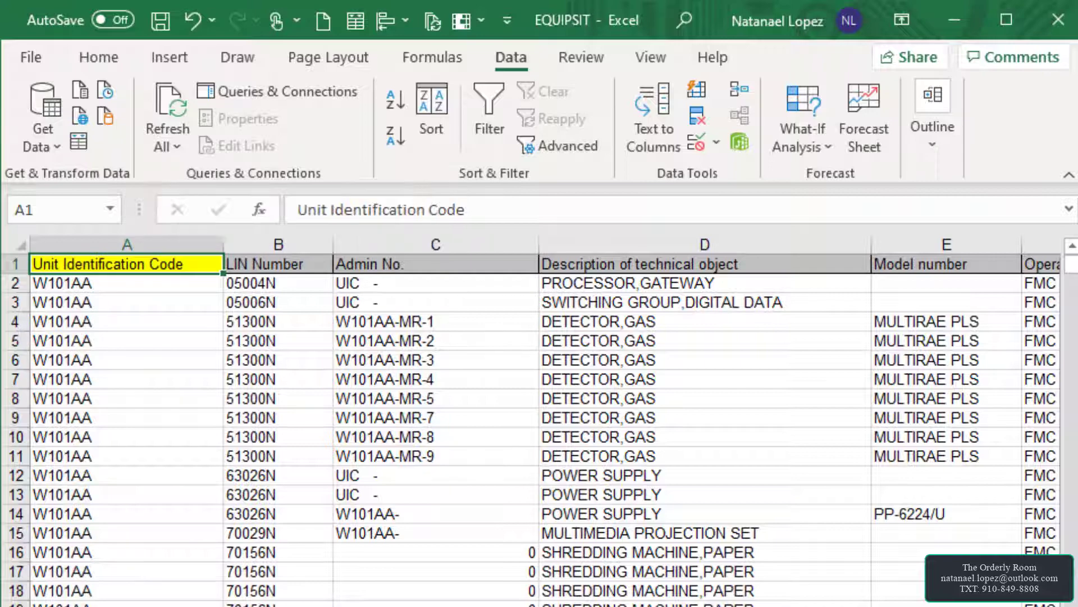
- Insert a blank column before the Unit Identification Code column
scroll(539, 421, right, 4)
scroll(539, 421, left, 4)
right_click(107, 248)
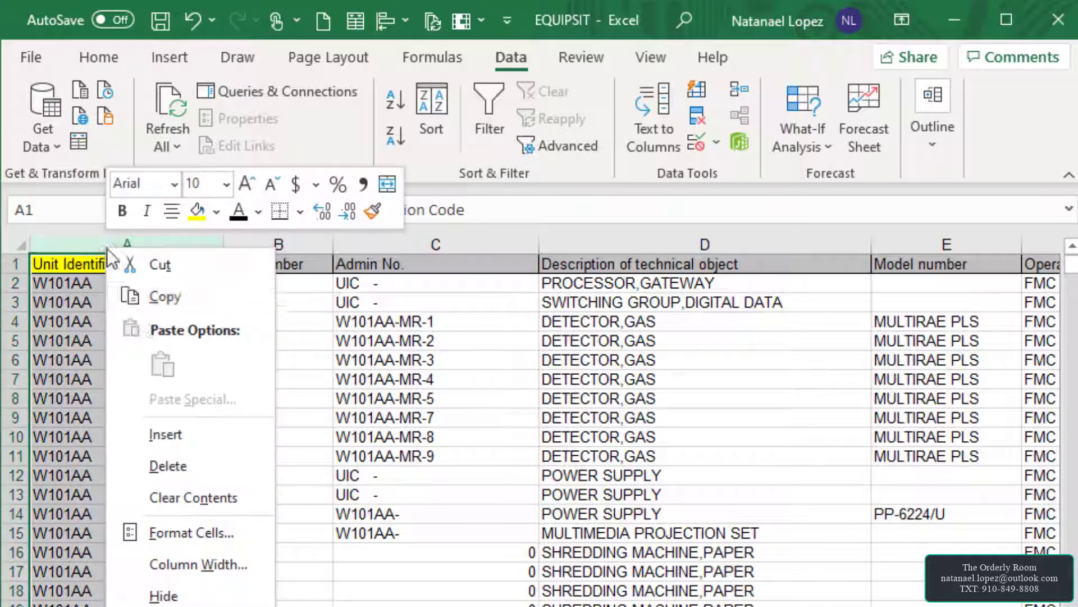
click(160, 431)
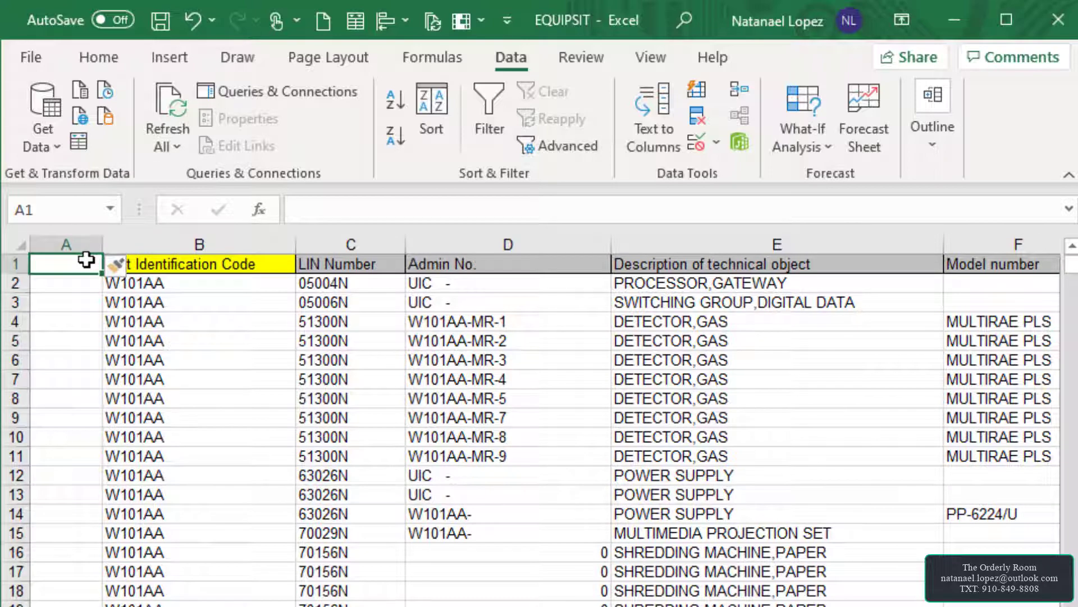
- Give the new first column the header "MP Type" in cell A1
text(mp tYP)
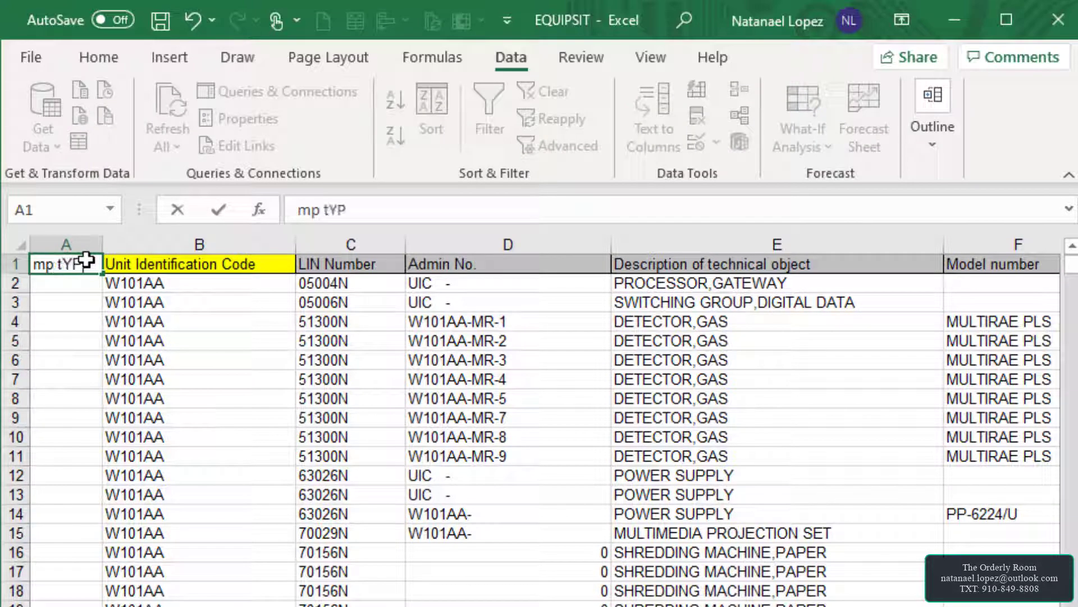
text(E)
key(Return)
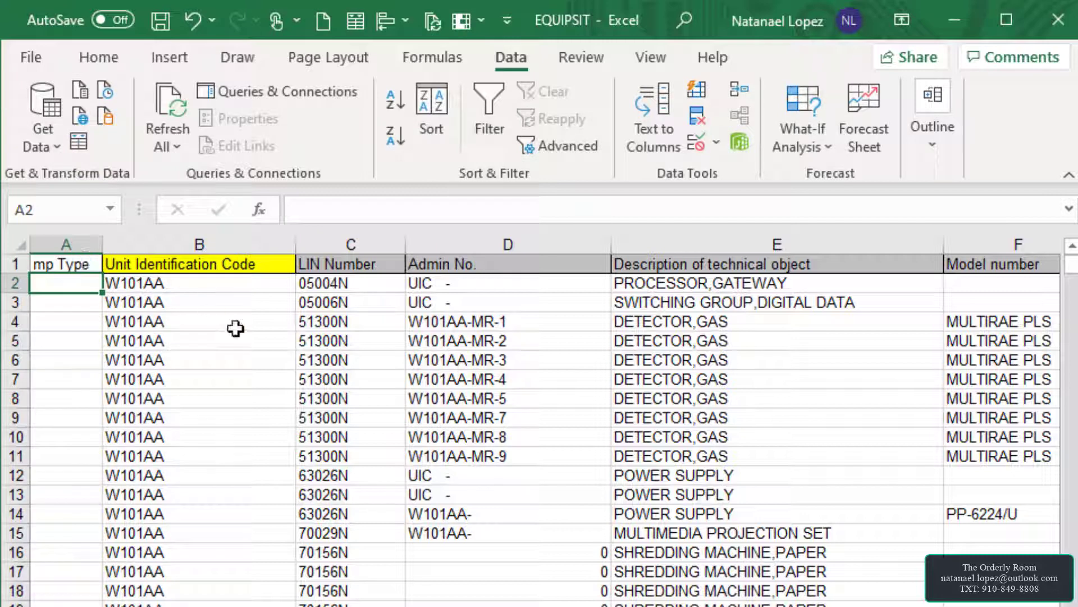
click(61, 267)
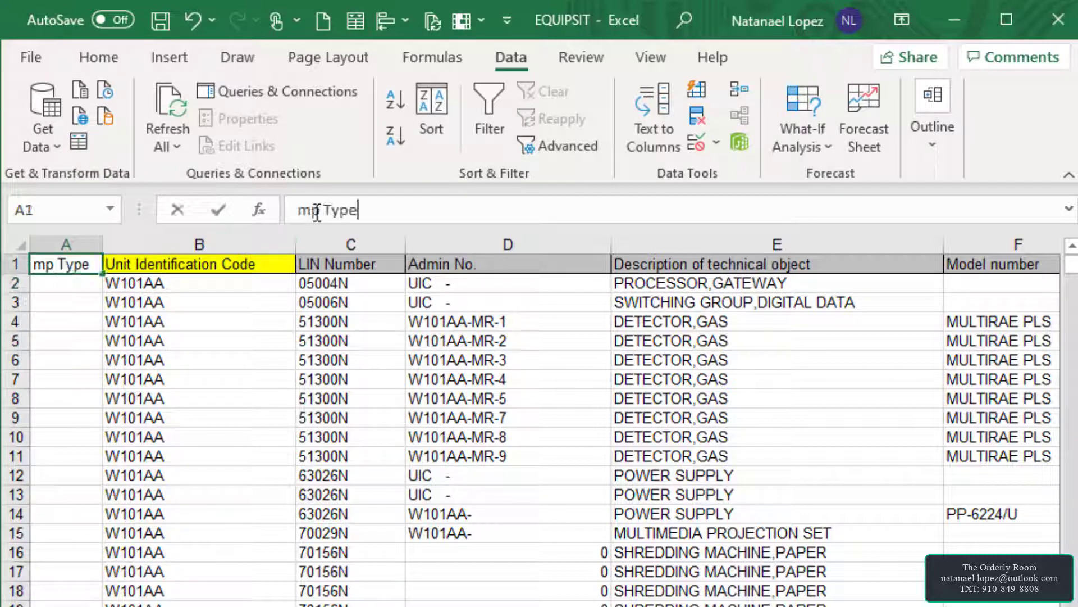
double_click(309, 209)
text(m)
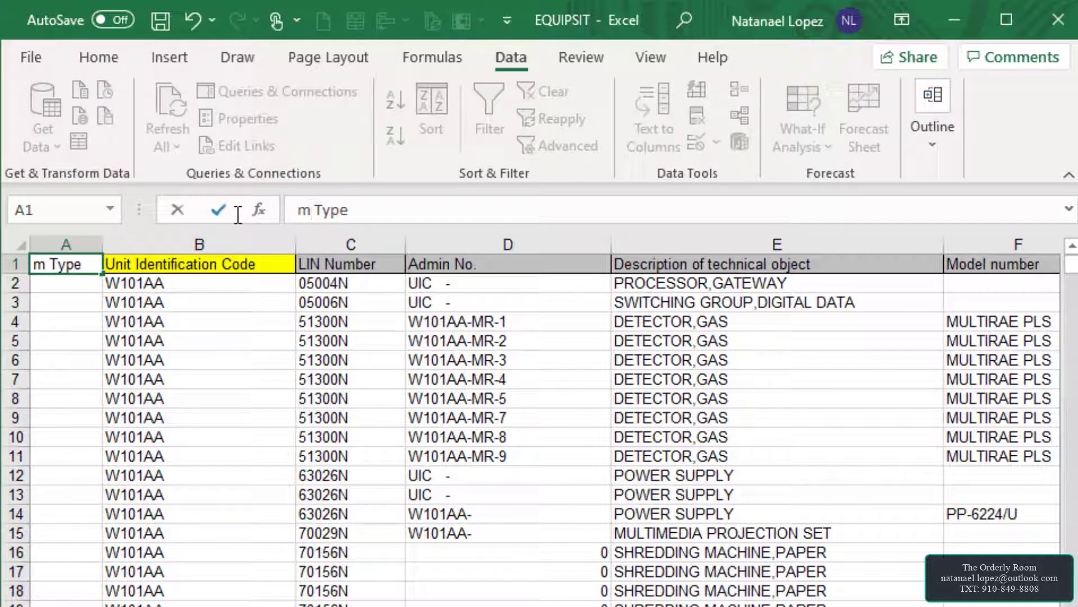
key(BackSpace)
text(=)
key(BackSpace)
text(MP)
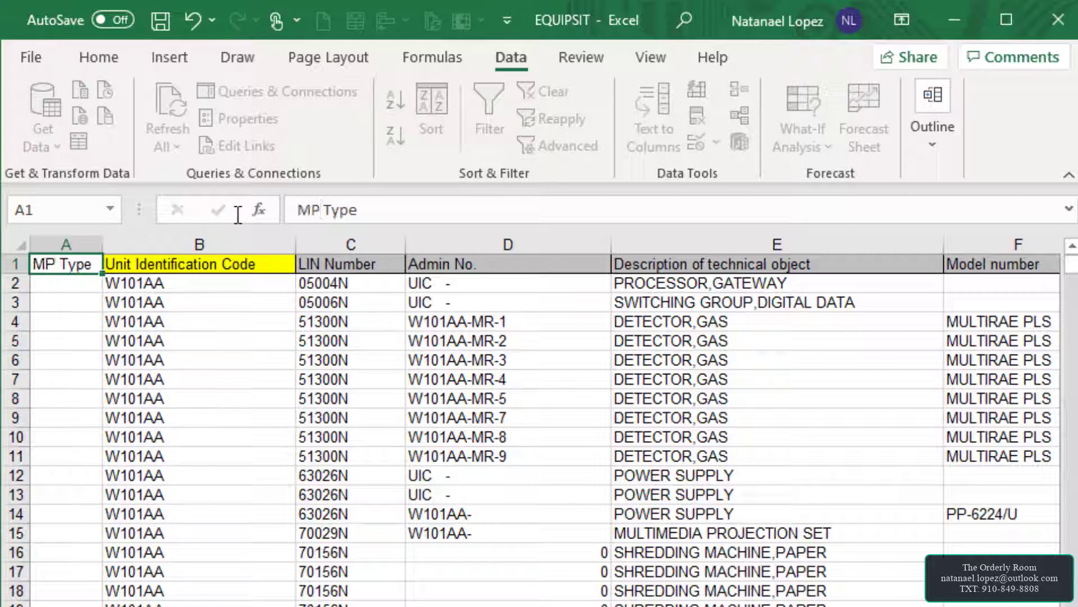
key(Return)
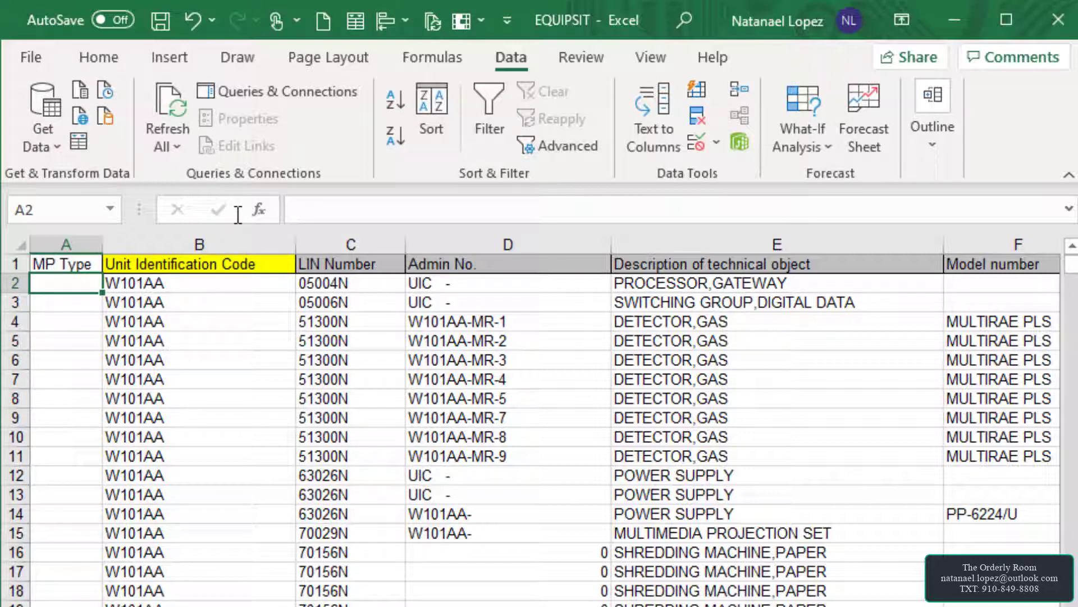
- Start a VLOOKUP formula in A2 with the Material value in O2 as the lookup value
text(=)
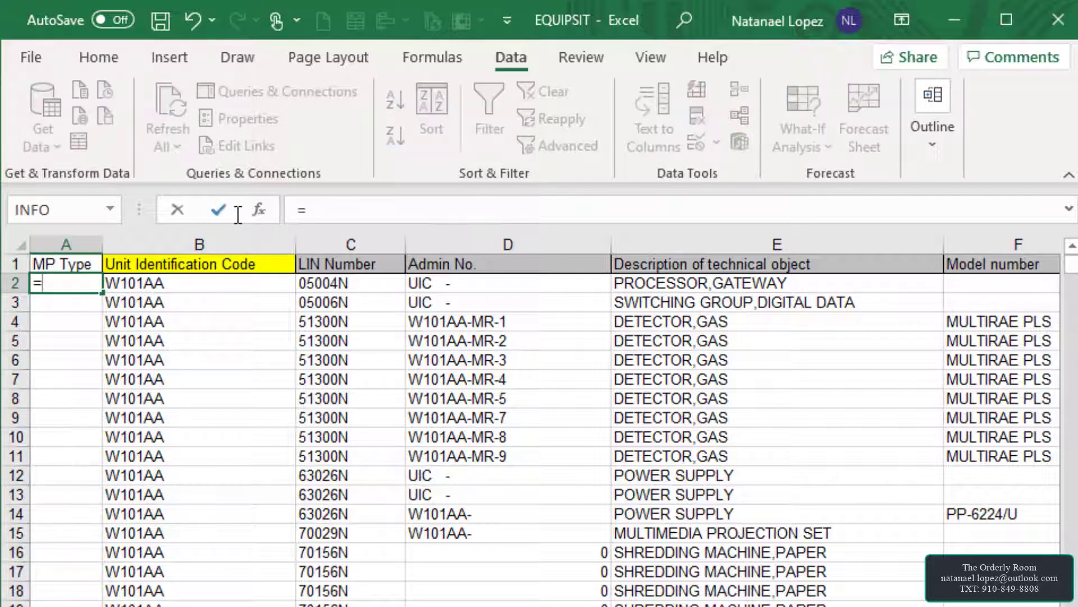
text(vlook)
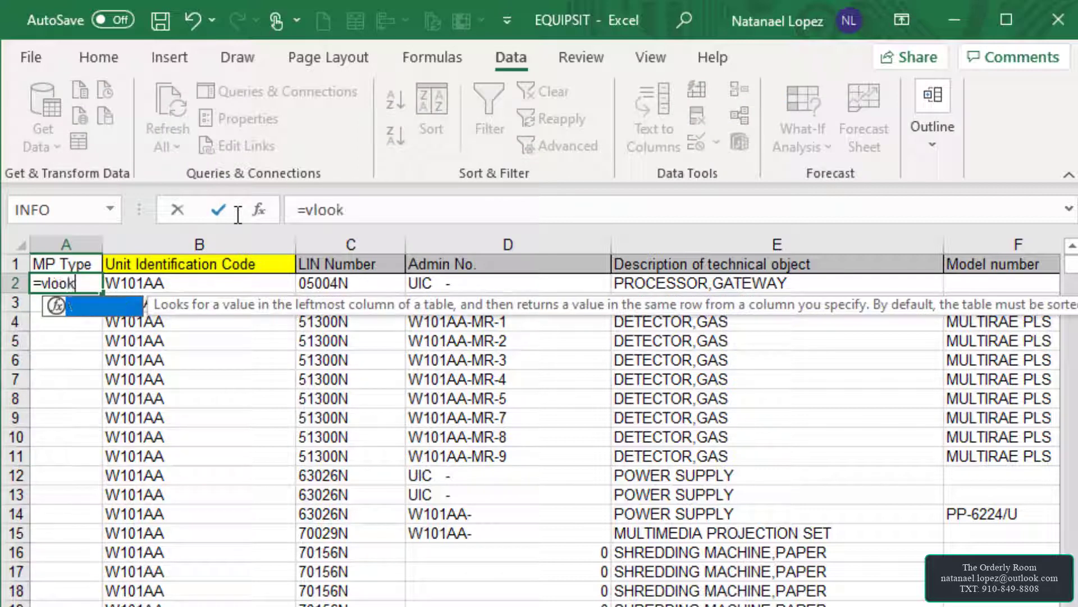
text(up()
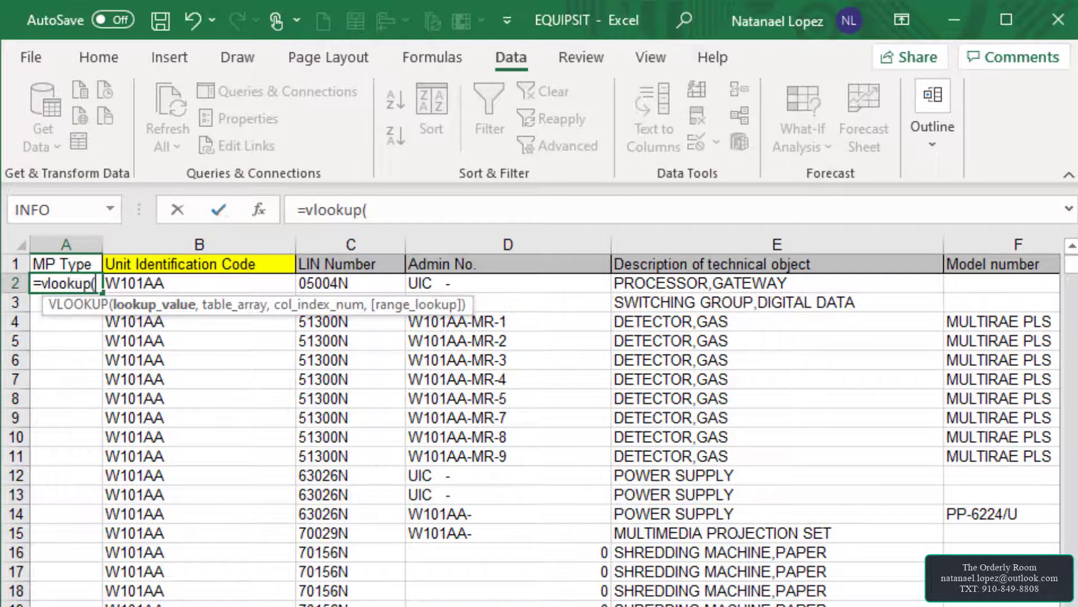
scroll(539, 426, right, 9)
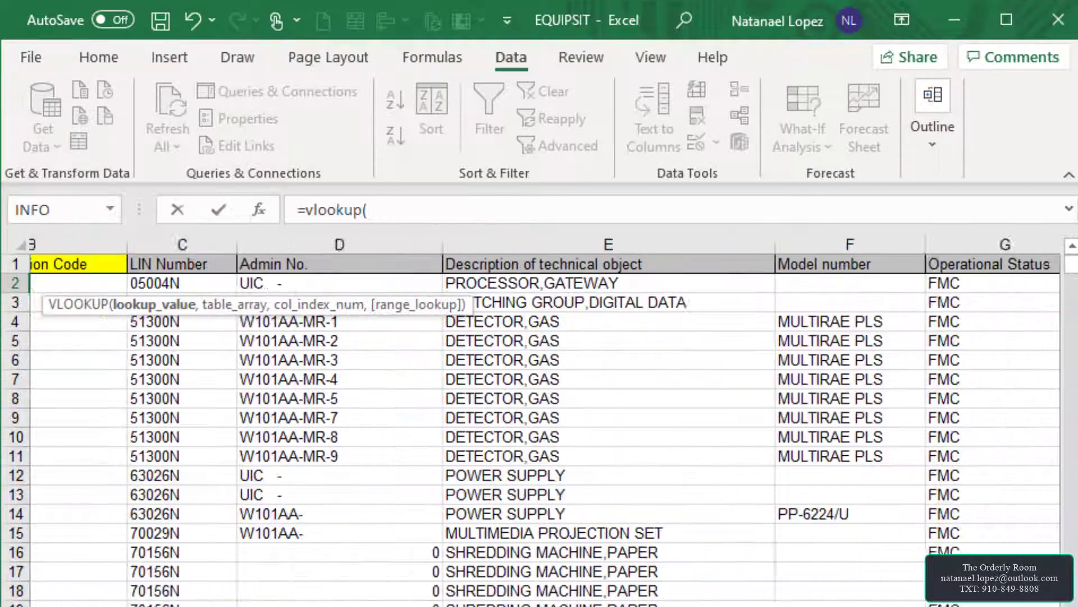
scroll(691, 380, right, 3)
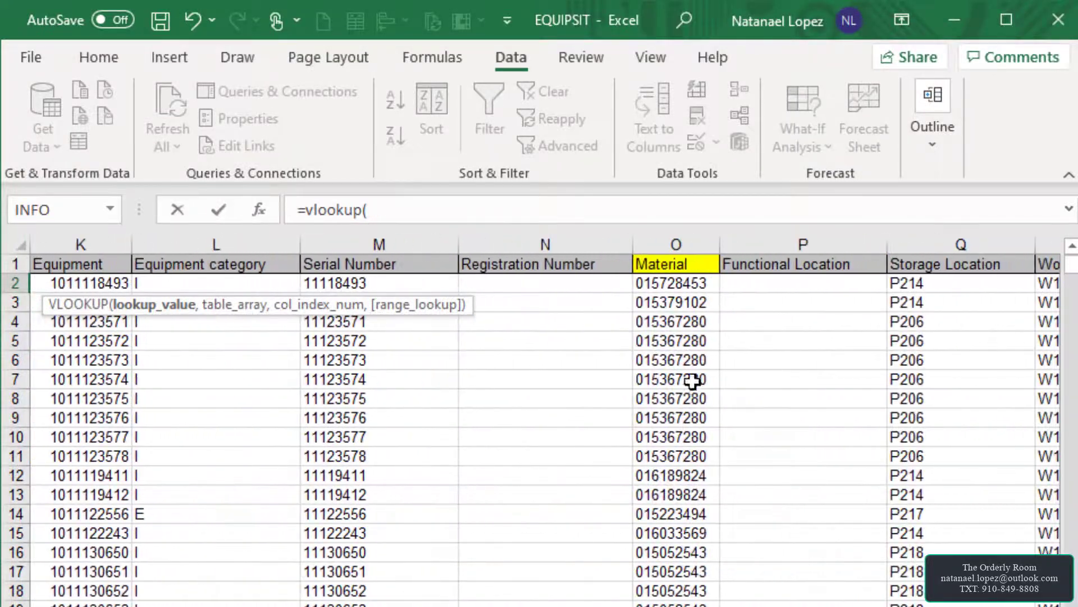
click(696, 284)
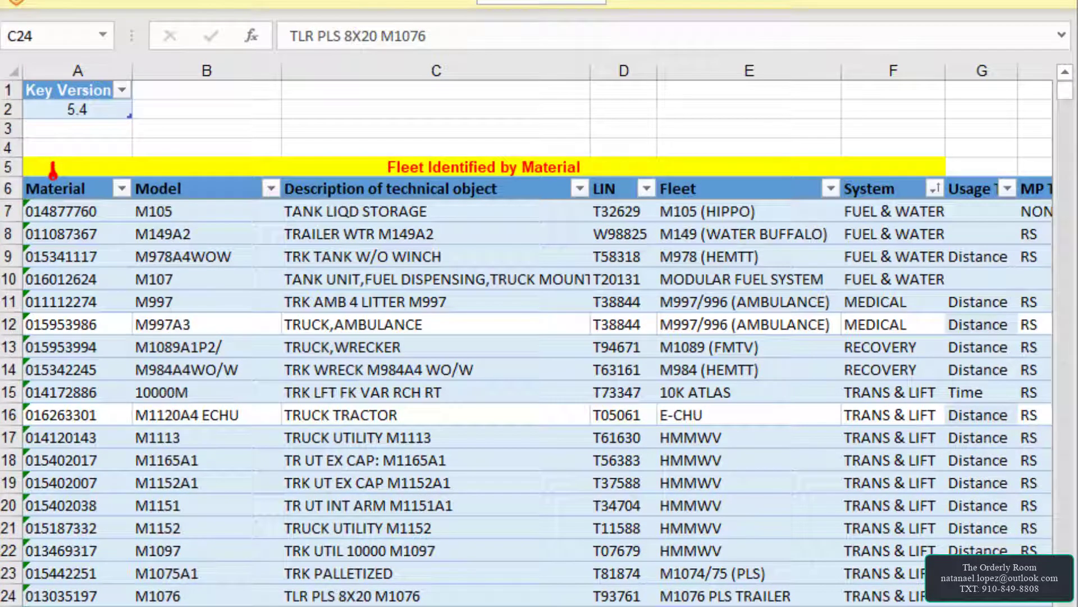
- Complete the VLOOKUP with columns A:L of sheet KEY 1 in MASTER KEY.xlsx as table array, column index 9 and range lookup 0
click(39, 187)
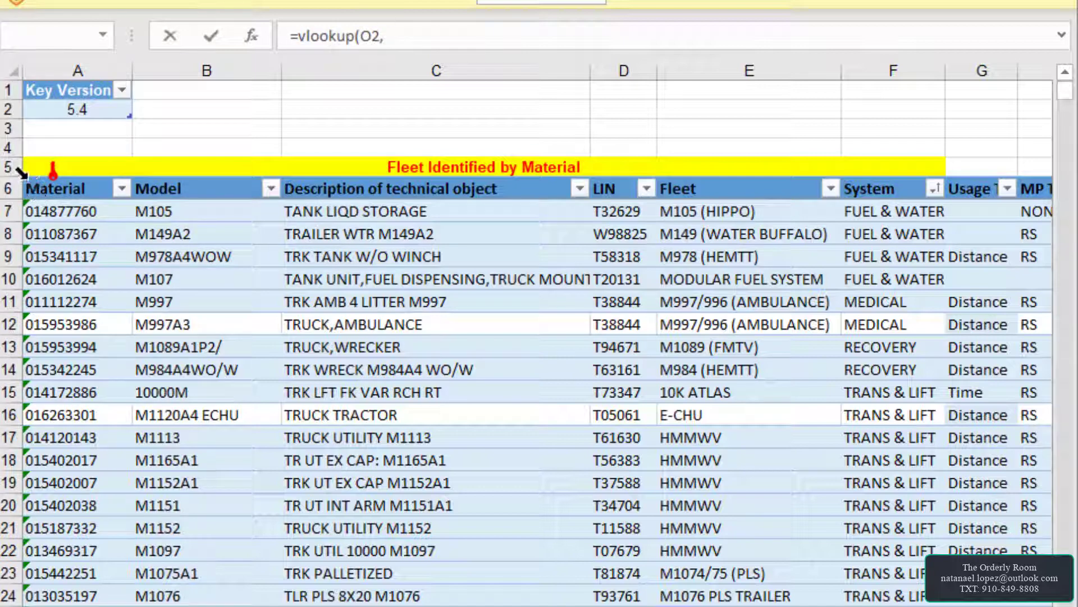
click(41, 181)
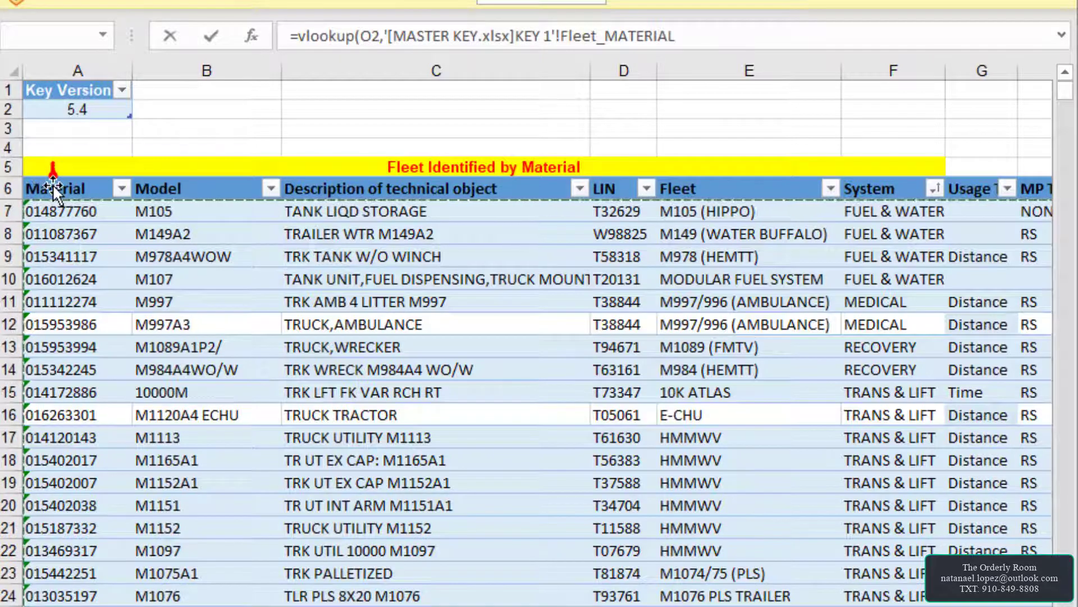
click(80, 68)
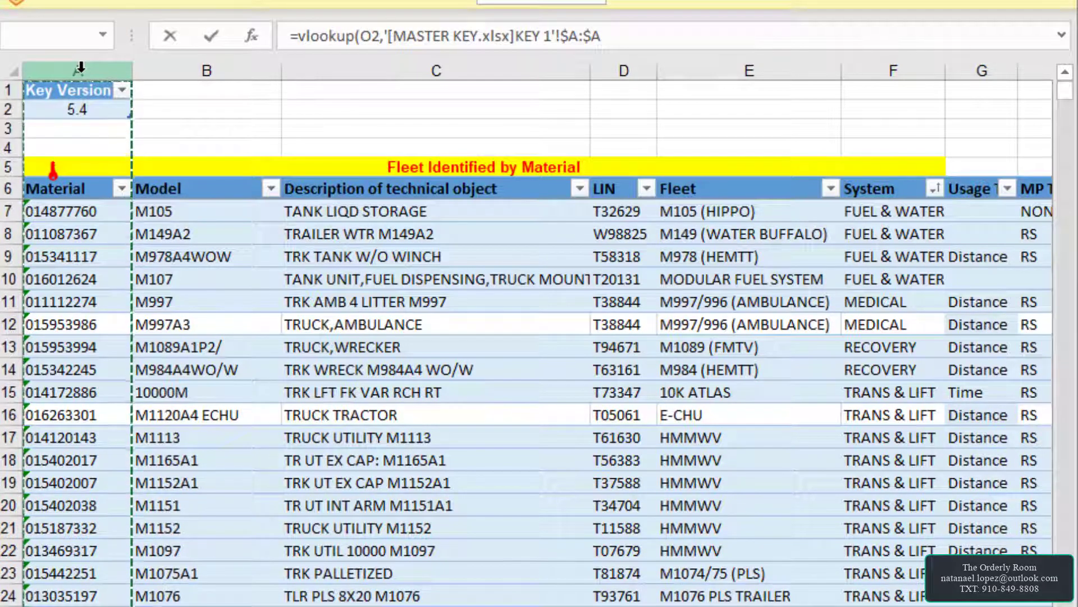
drag(80, 68, 955, 106)
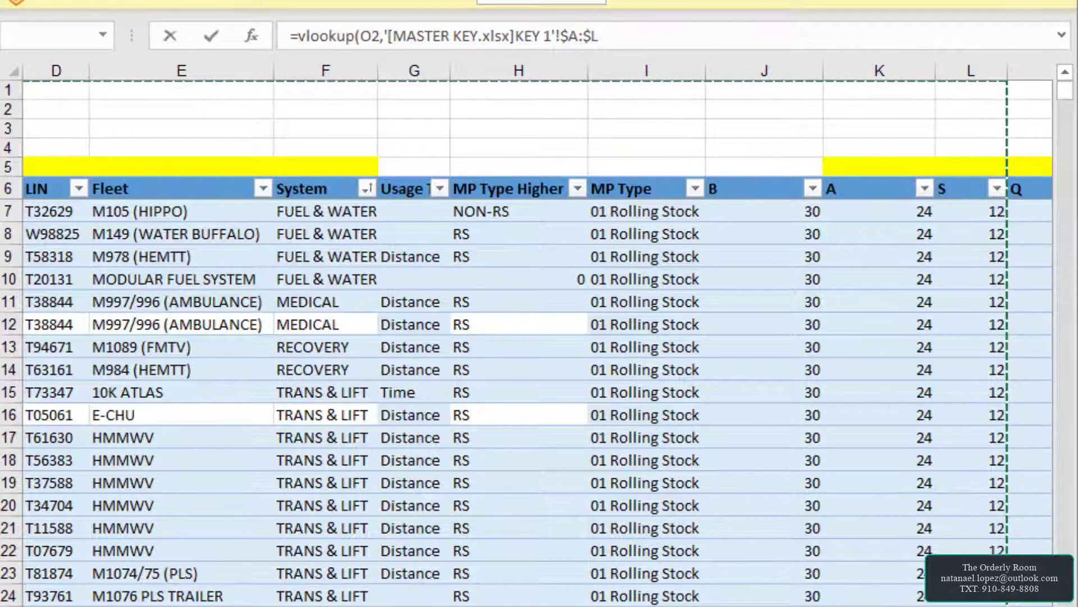
scroll(537, 343, left, 5)
scroll(266, 524, left, 1)
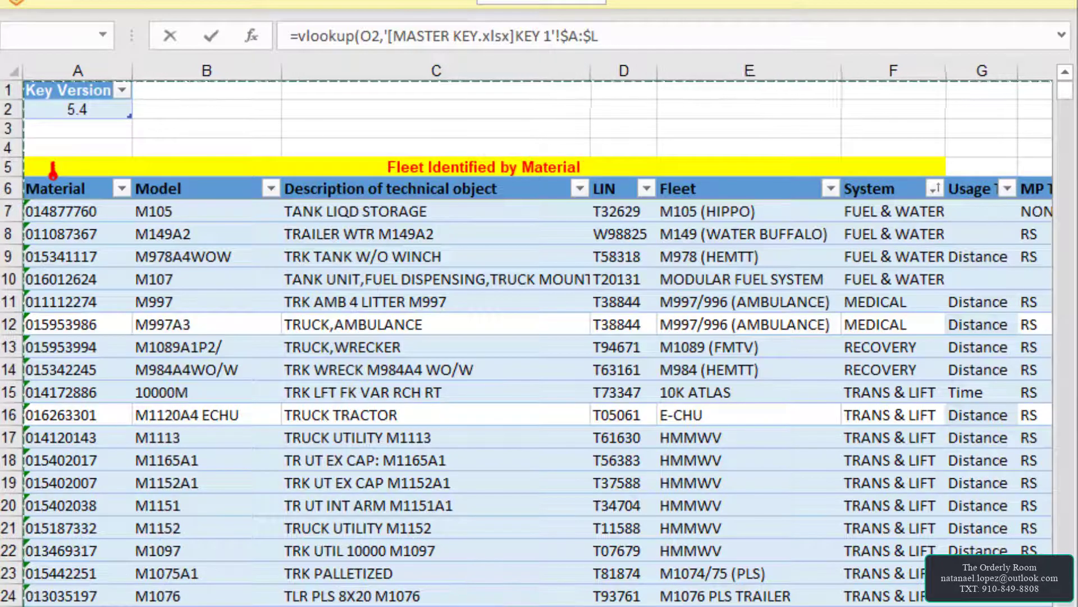
scroll(990, 213, right, 3)
scroll(499, 371, right, 3)
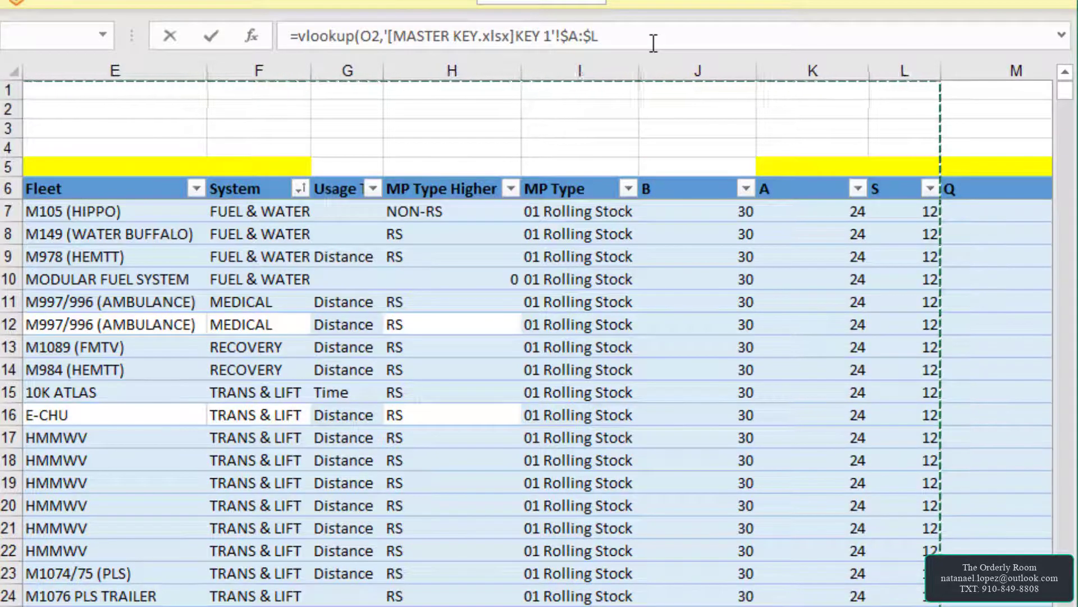
text(,)
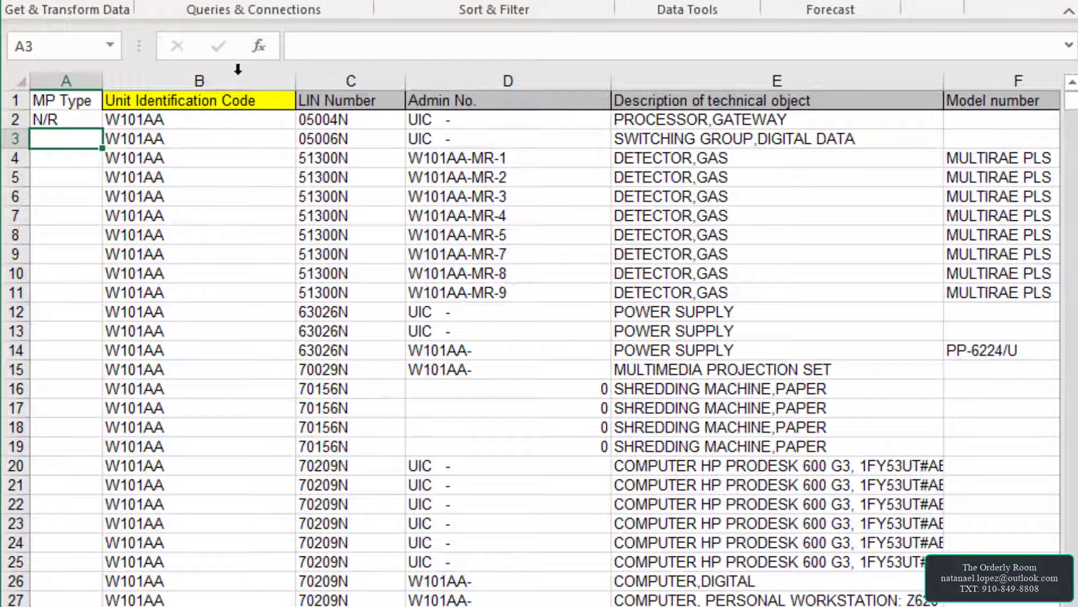
- Fill the VLOOKUP formula from A2 down the whole MP Type column and check the filled rows
click(85, 120)
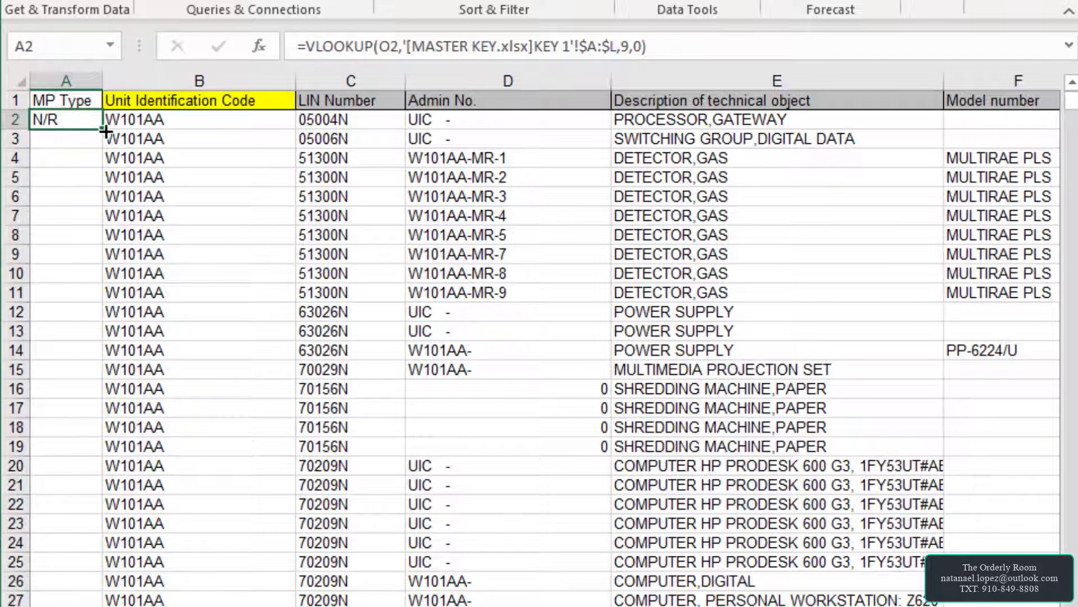
double_click(102, 130)
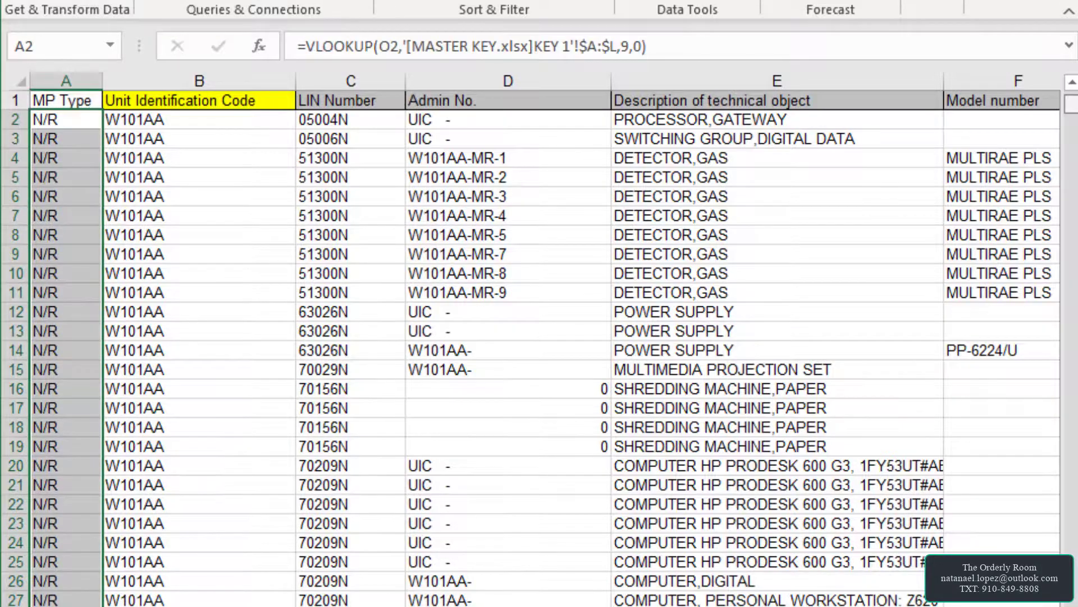
drag(1072, 105, 1039, 84)
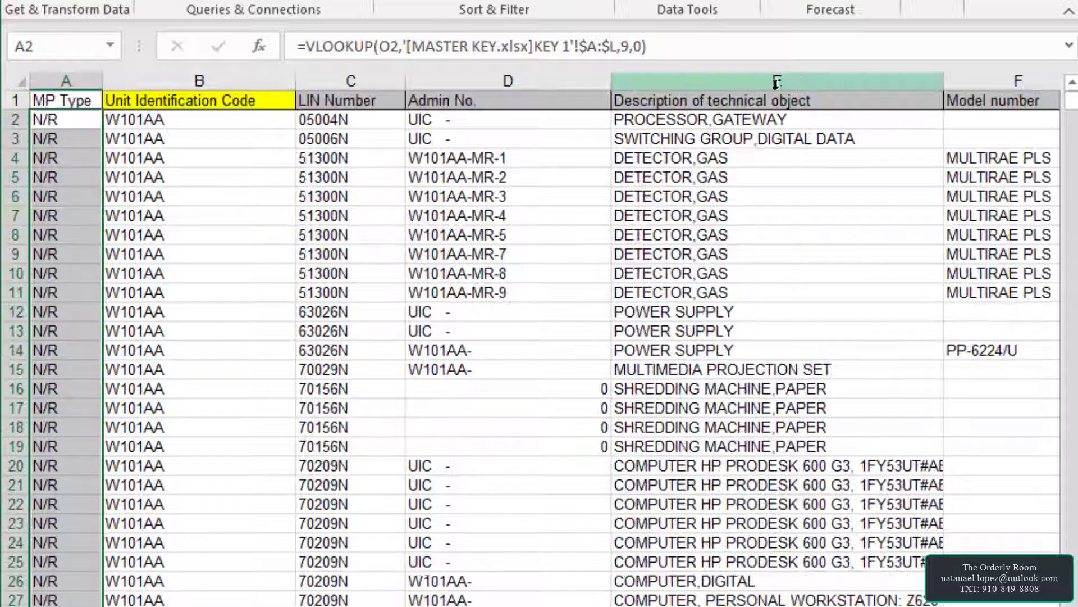
click(402, 191)
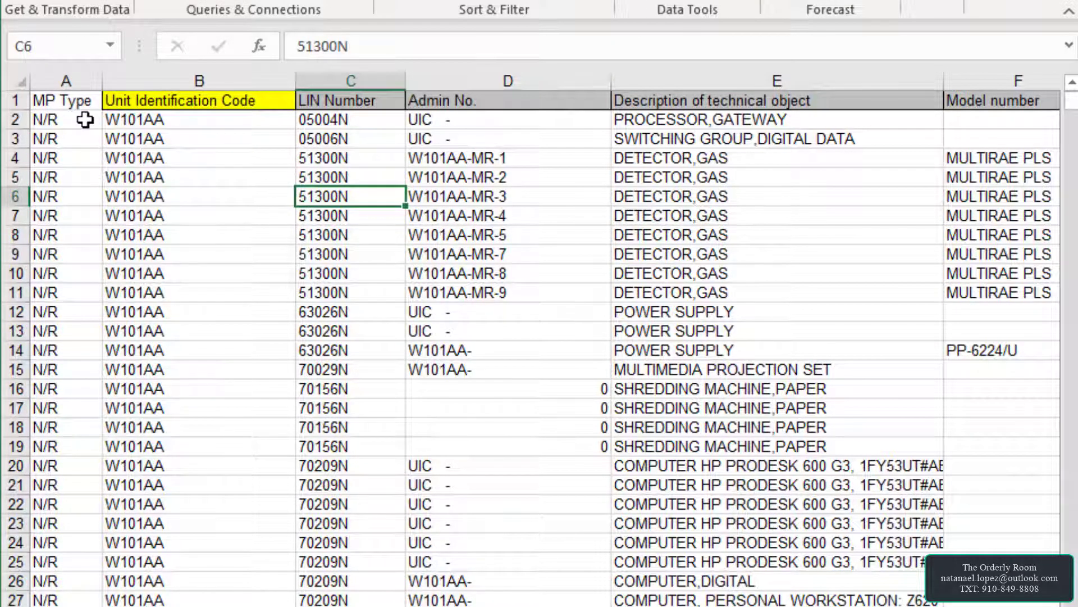
scroll(75, 323, down, 20)
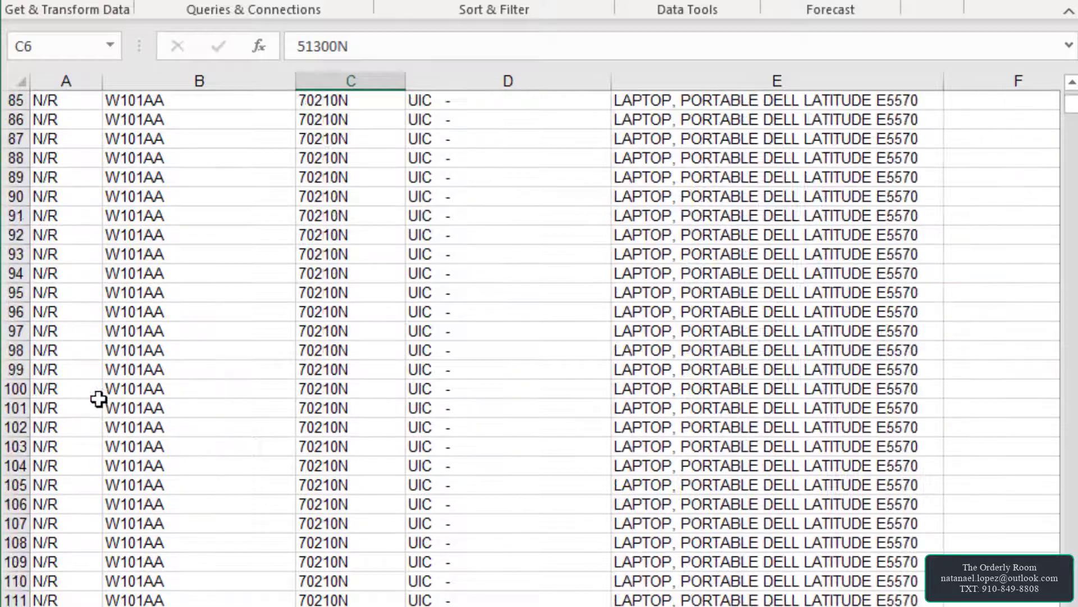
scroll(270, 347, up, 20)
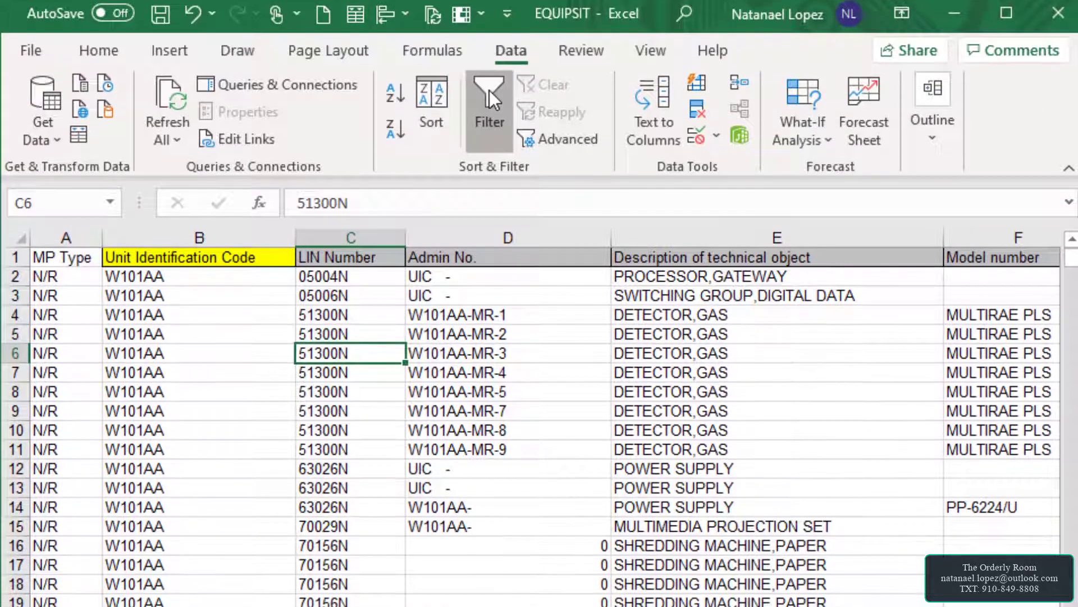
- Turn on filtering, exclude the N/R entries from the MP Type column, and autofit that column's width
click(489, 90)
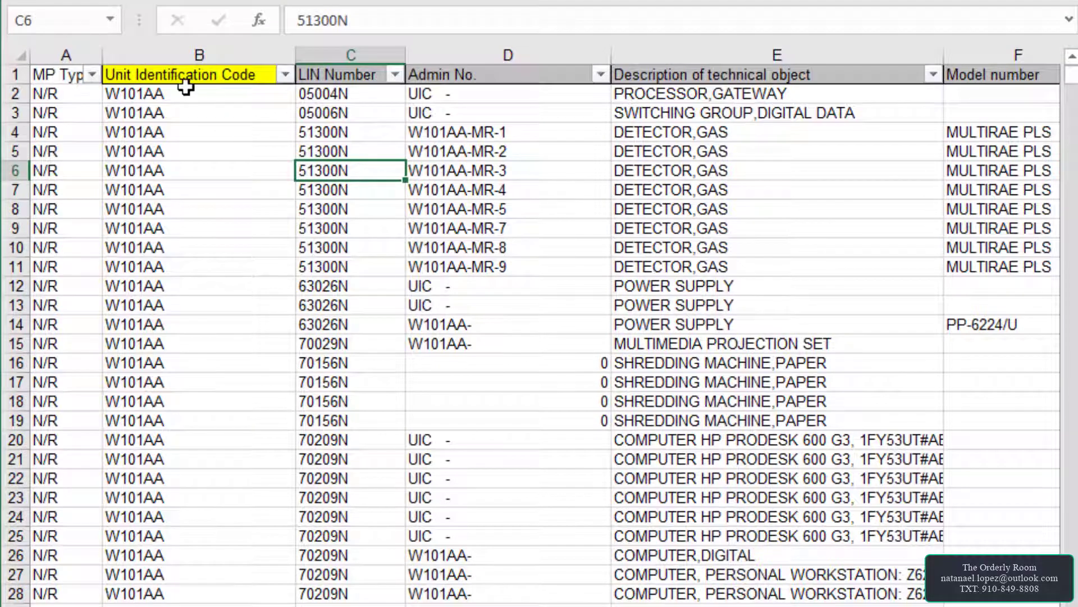
click(91, 75)
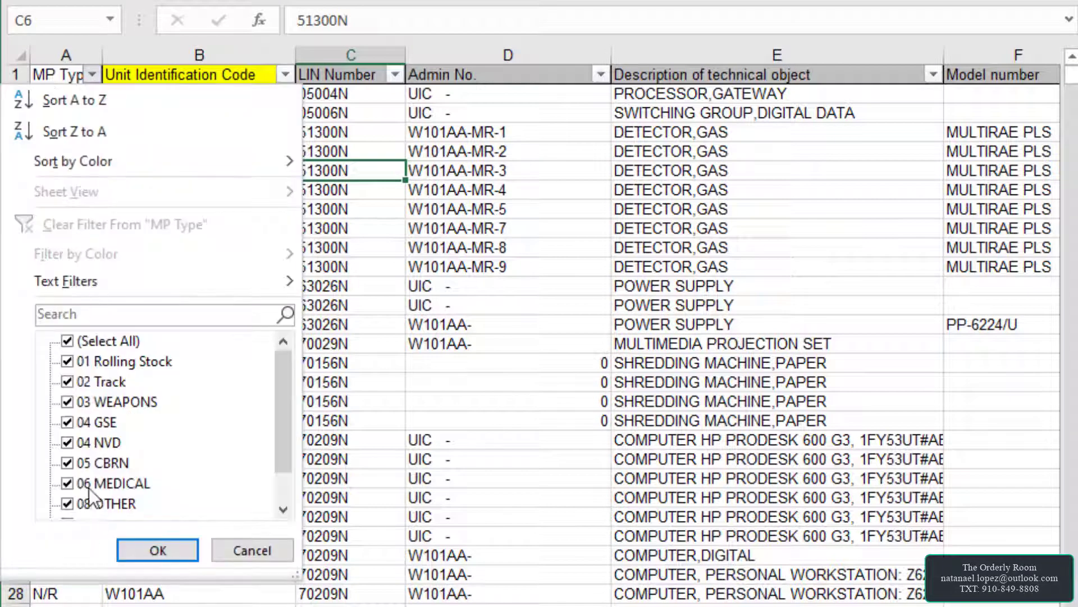
scroll(285, 453, down, 1)
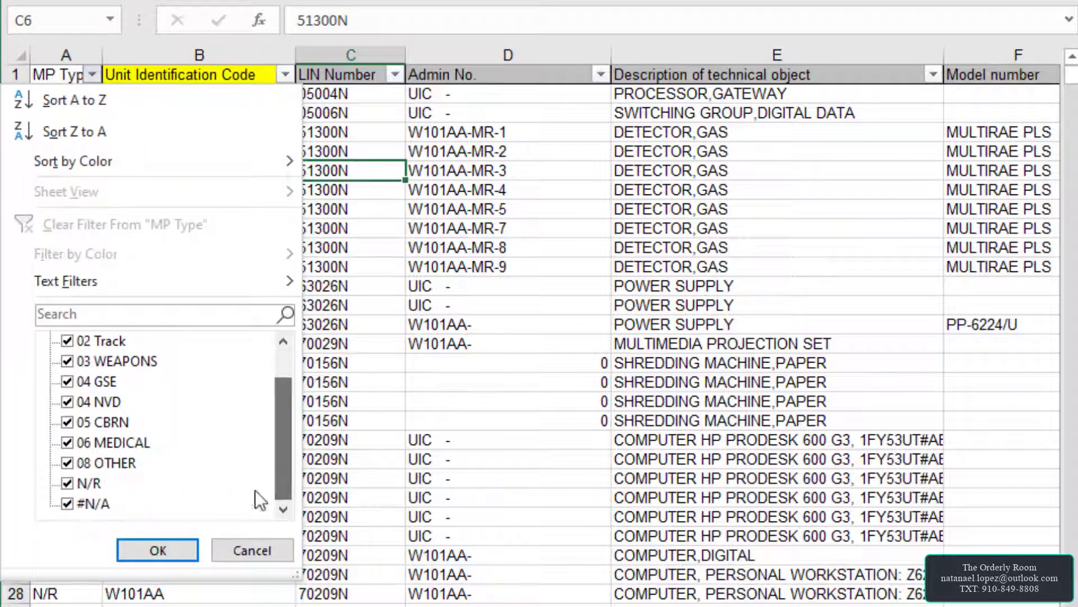
click(159, 548)
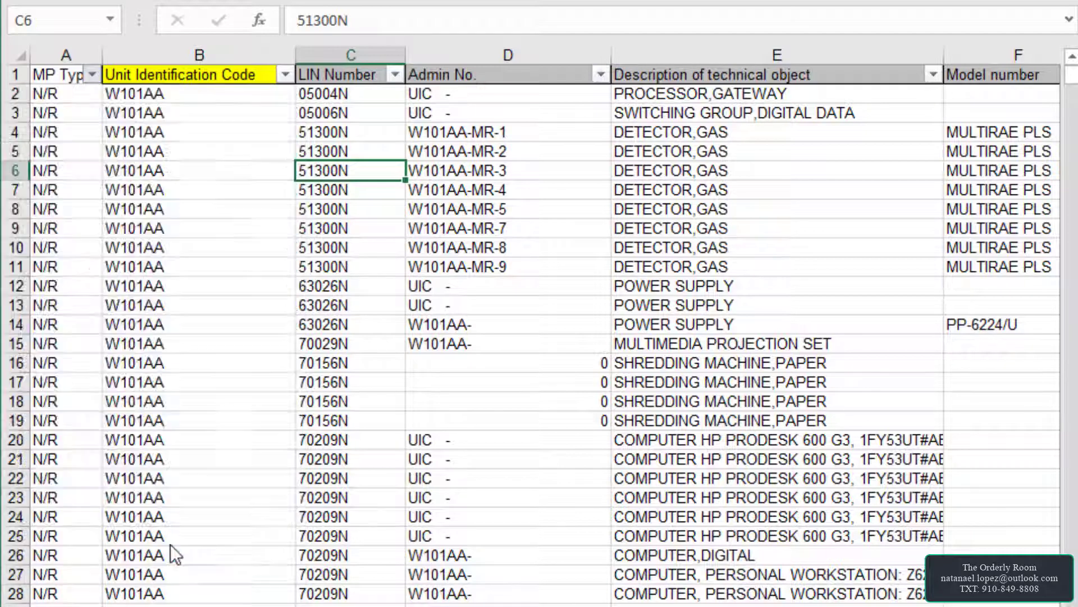
double_click(102, 54)
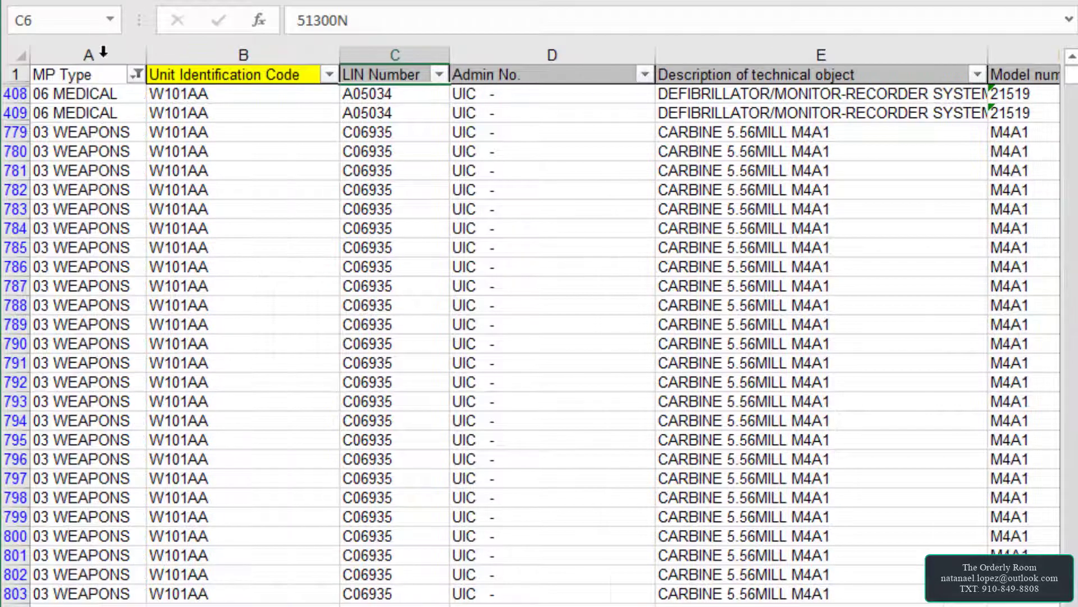
- Filter the MP Type column to show only 01 Rolling Stock and look through the filtered equipment rows
click(136, 75)
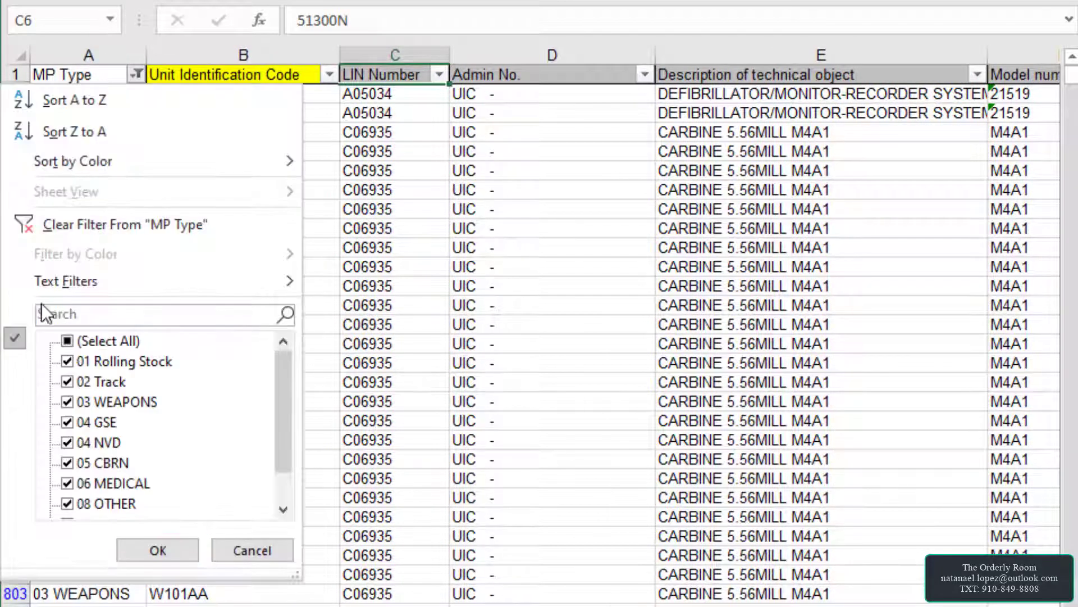
click(68, 341)
click(67, 340)
click(68, 361)
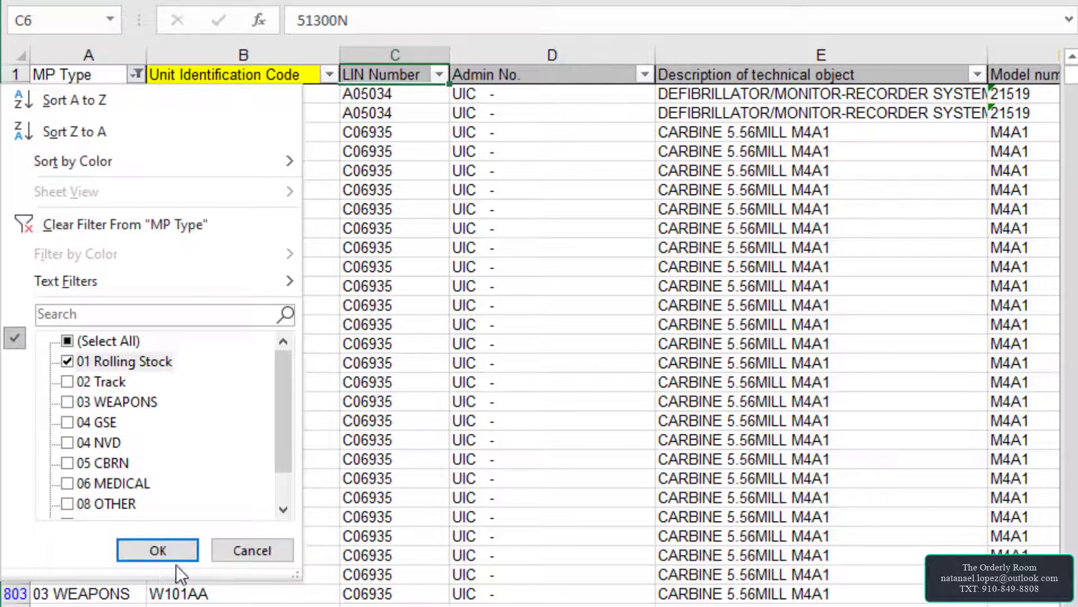
click(169, 554)
scroll(539, 337, down, 18)
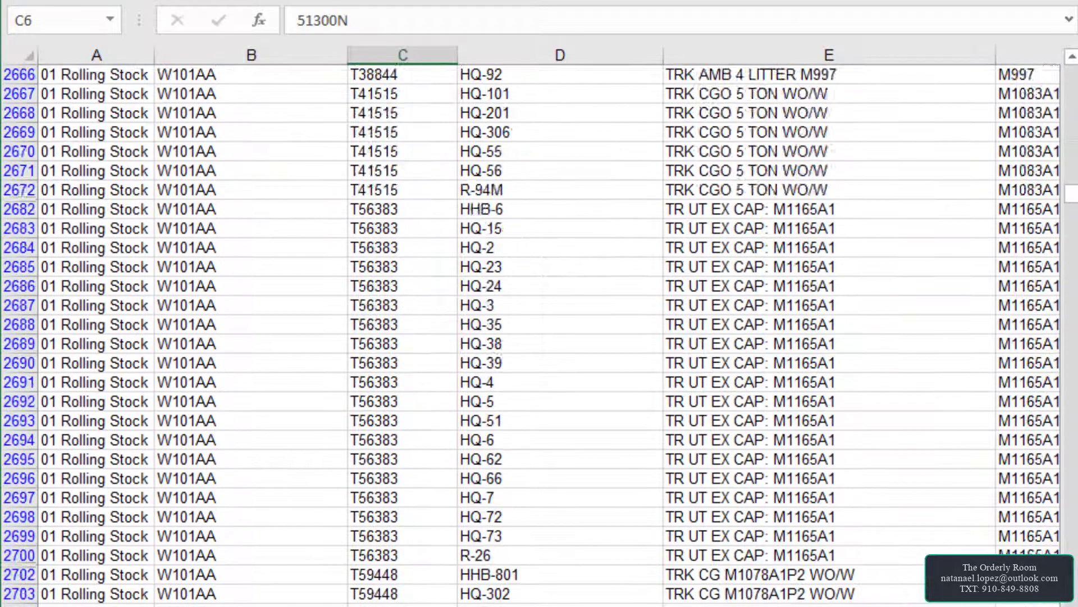
scroll(539, 337, up, 18)
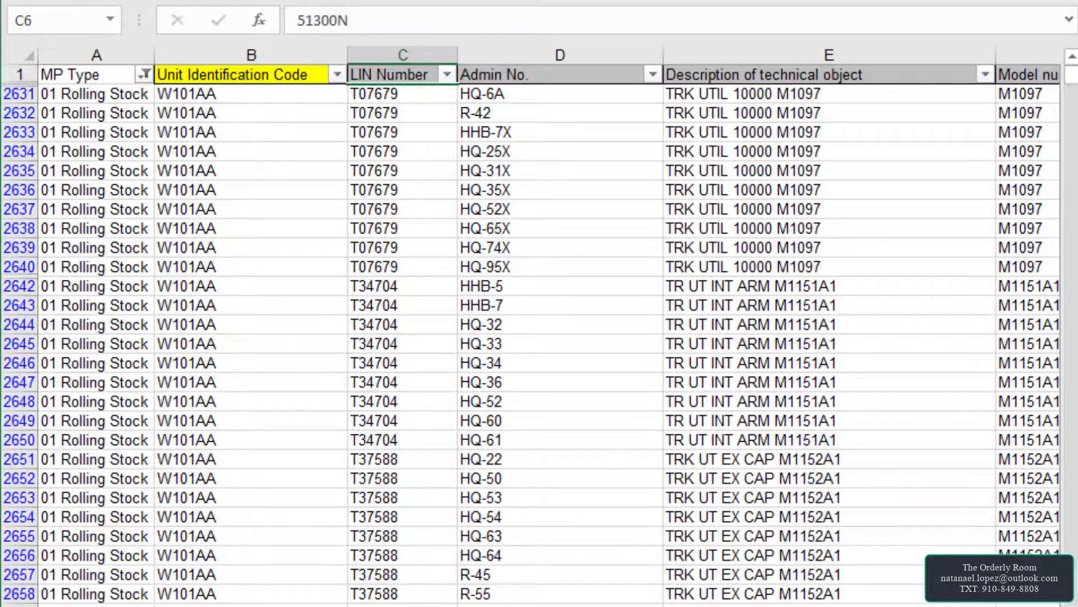
scroll(539, 337, right, 5)
scroll(539, 337, left, 5)
- Reset the MP Type filter so that all equipment types are included
click(145, 75)
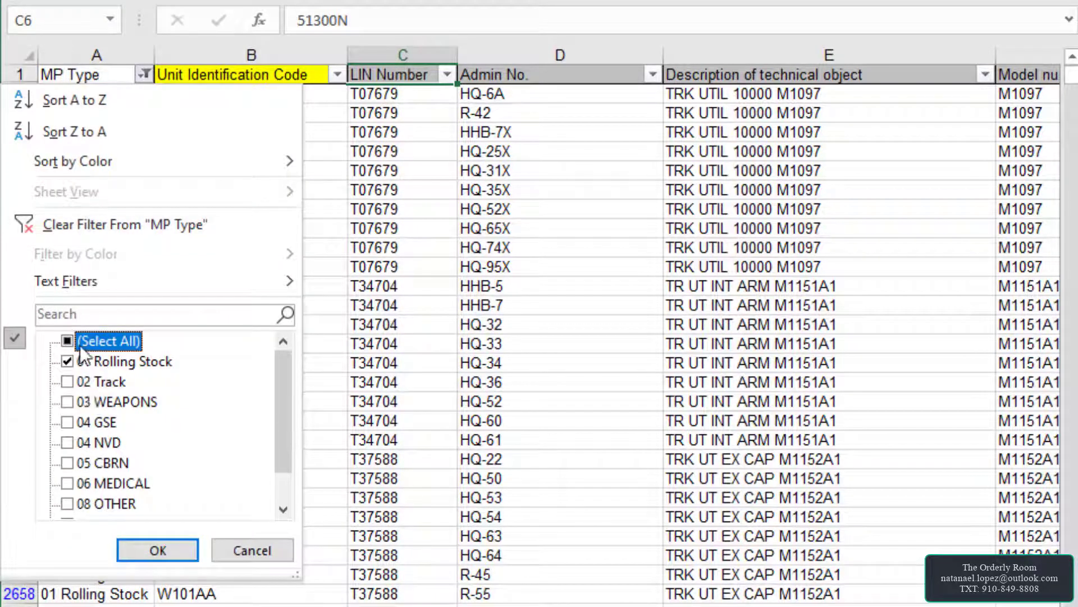
click(80, 343)
click(157, 550)
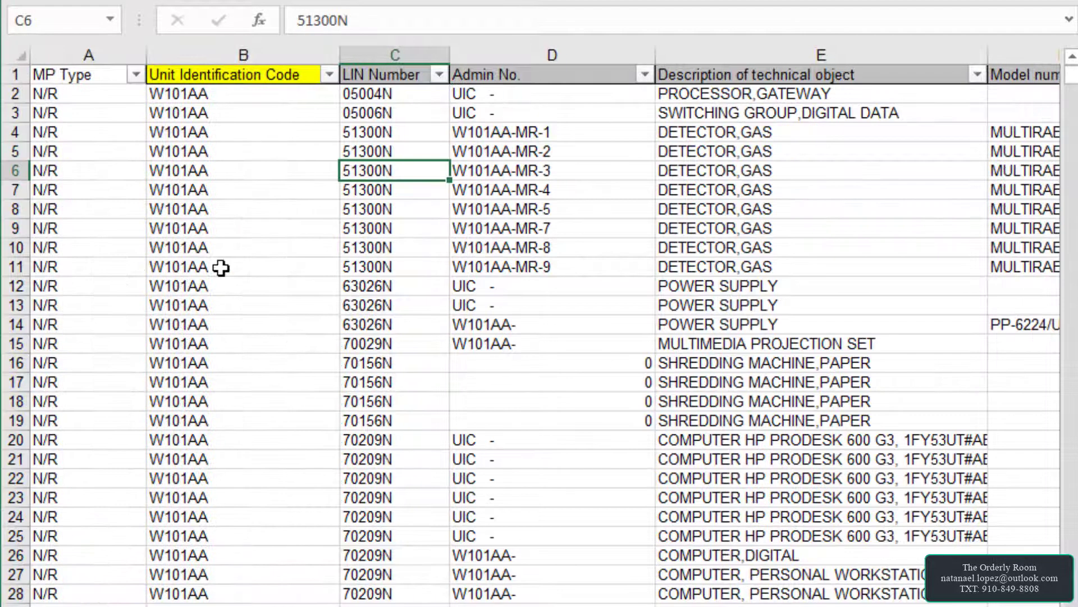
click(84, 108)
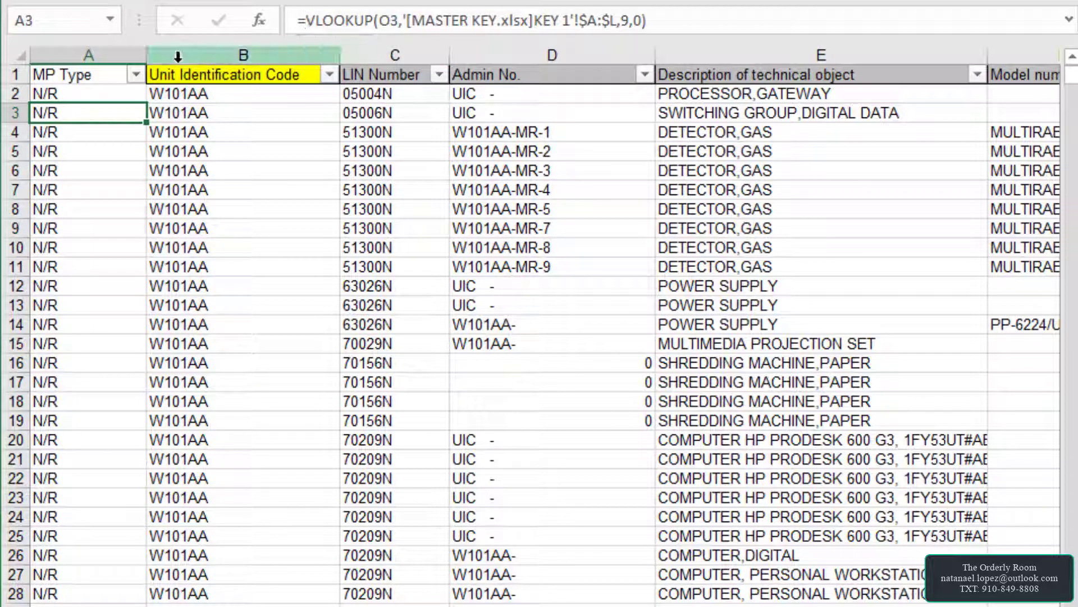
click(135, 76)
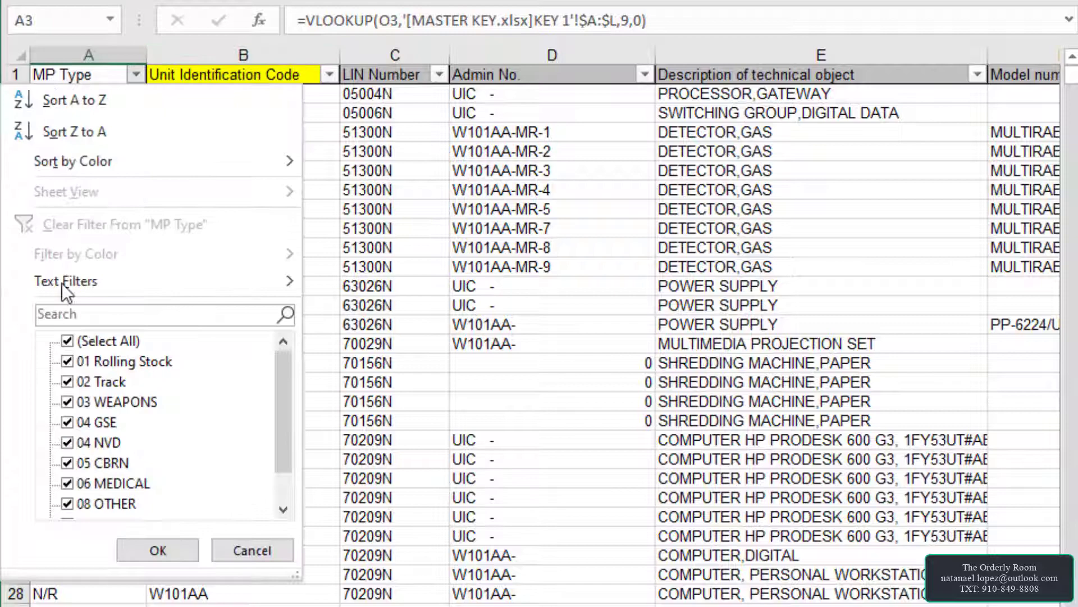
click(67, 341)
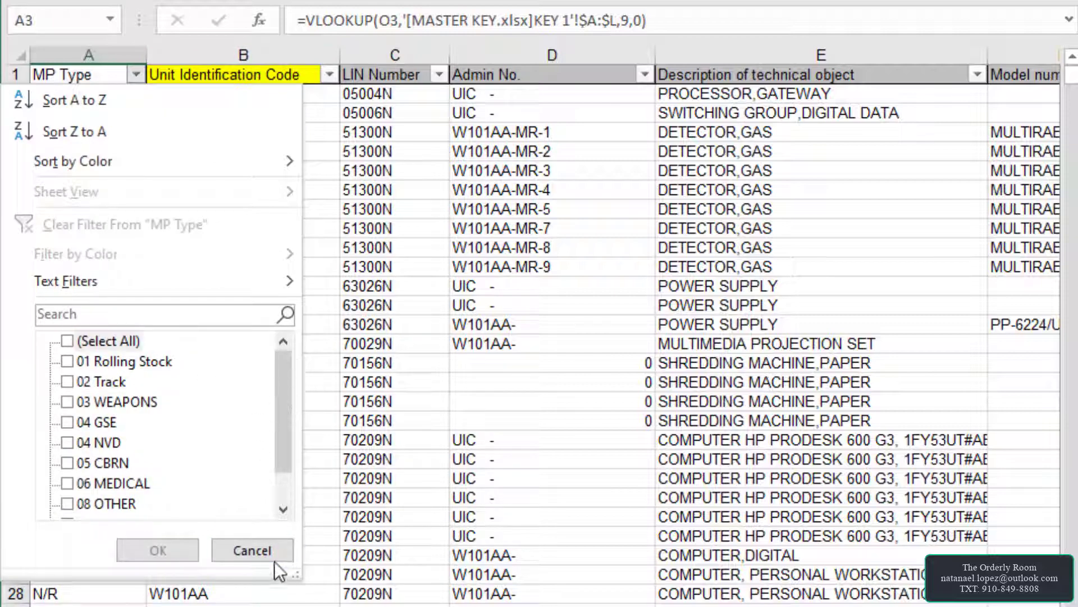
click(273, 557)
- Sort the equipment list by MP Type, first from A to Z and finally from Z to A
click(136, 76)
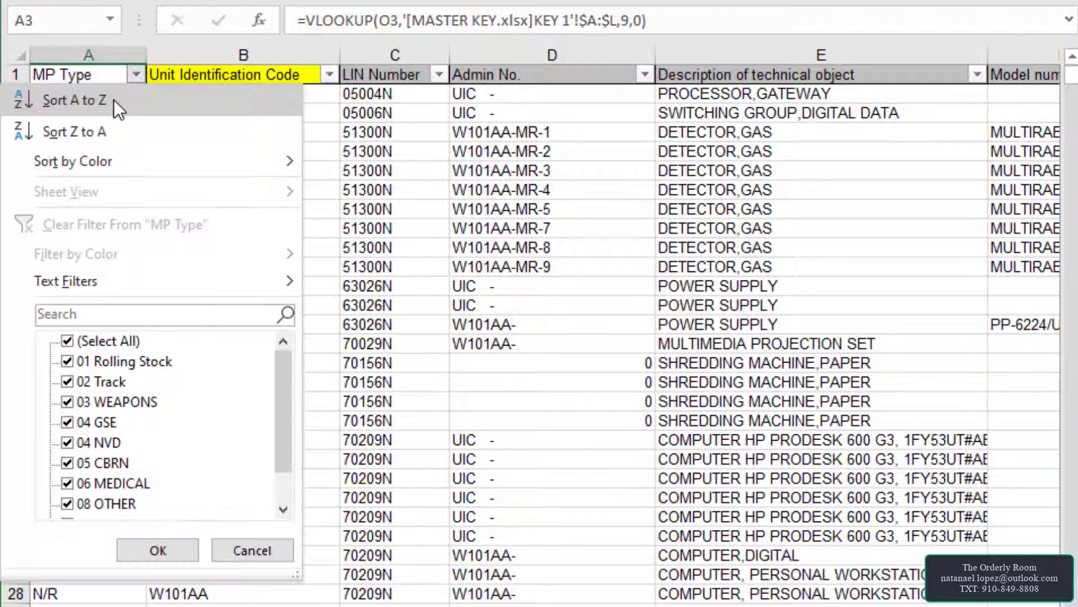
click(113, 99)
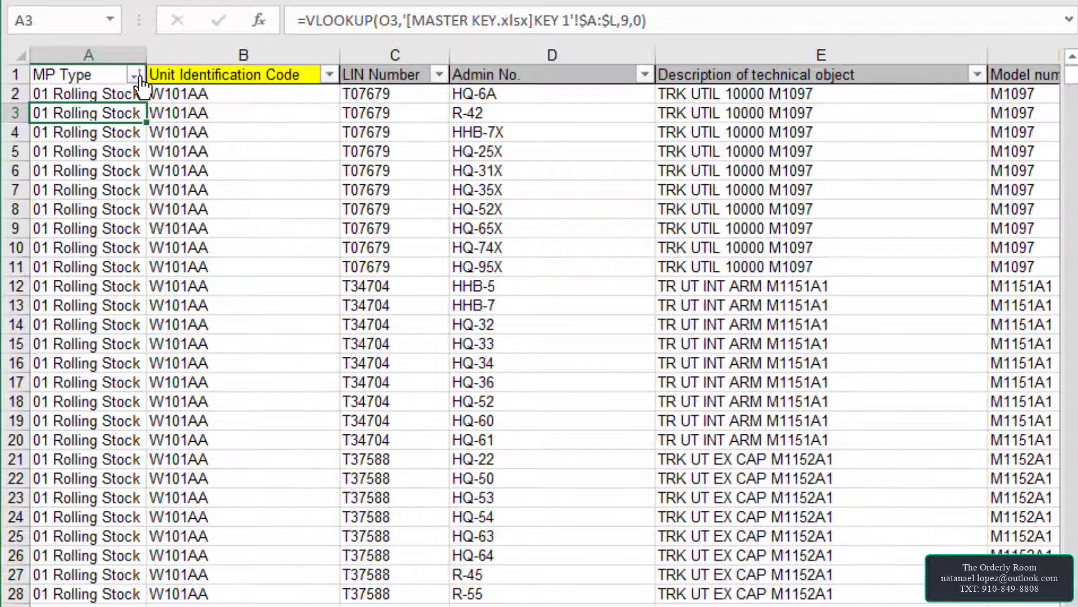
click(135, 75)
click(110, 135)
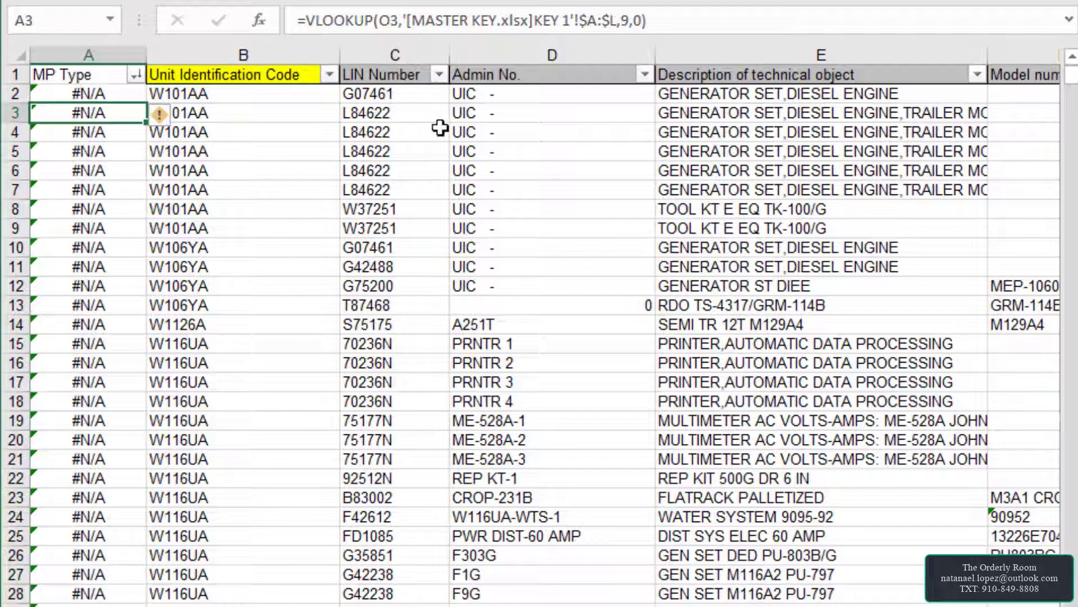
- Wrap the VLOOKUP formula in A3 in an IFERROR that returns "NF" when the lookup fails
click(309, 21)
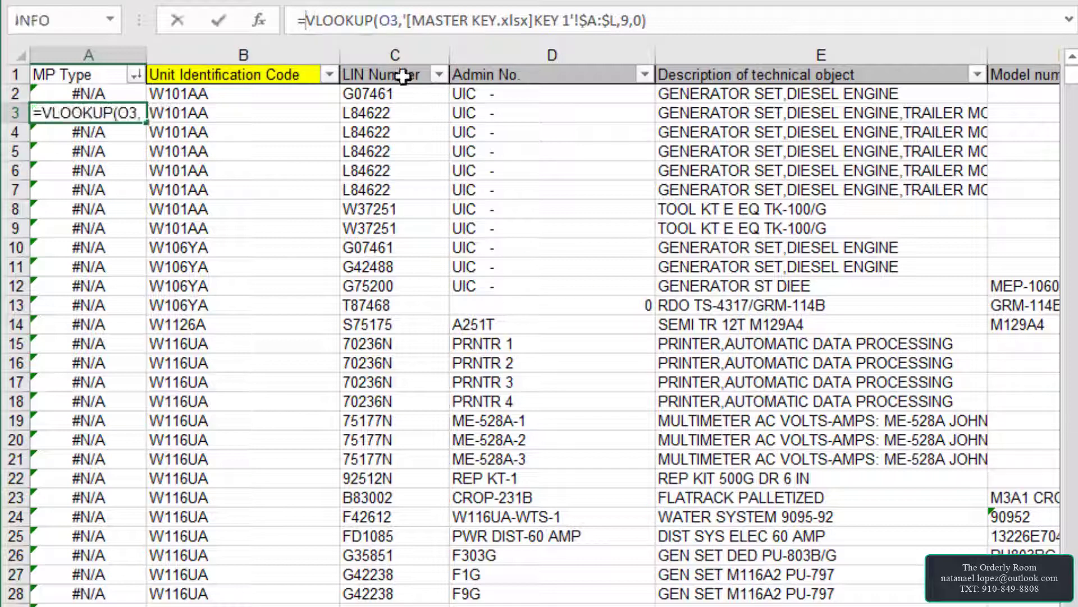
text(iferr)
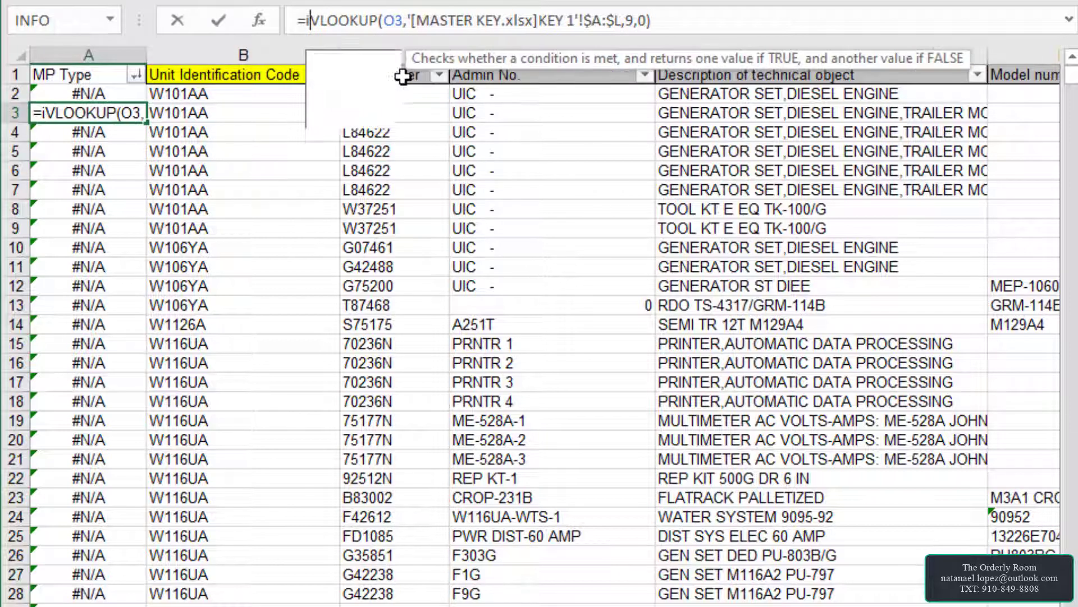
text(or()
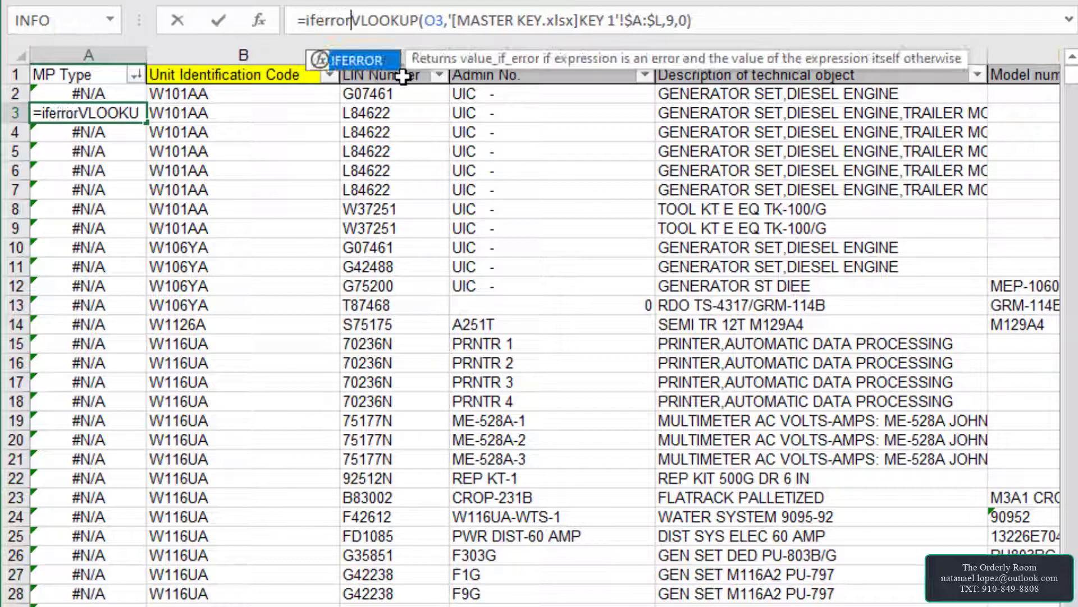
key(End)
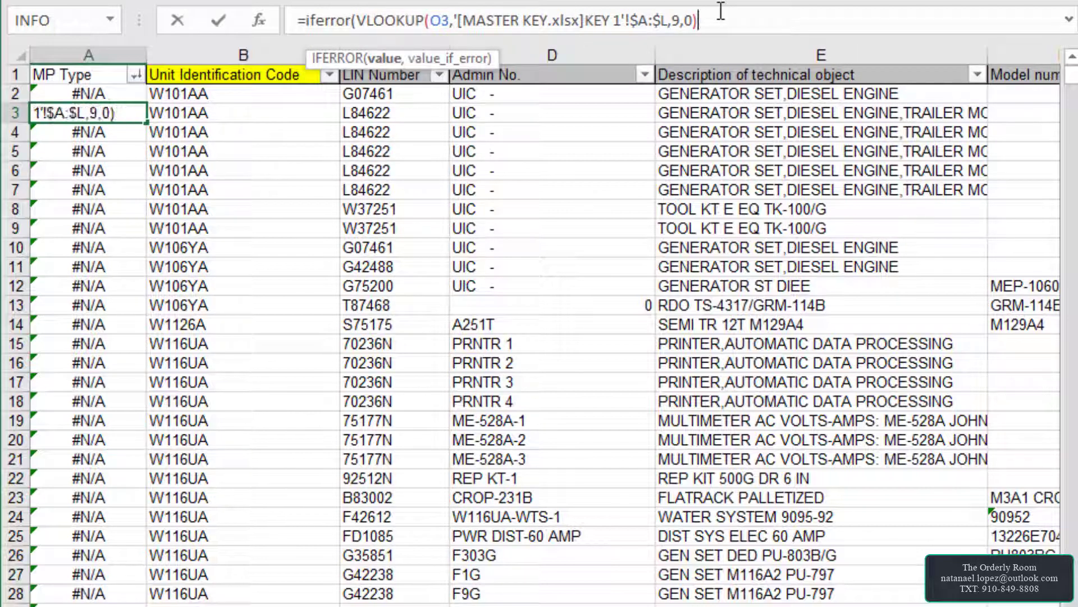
text(,)
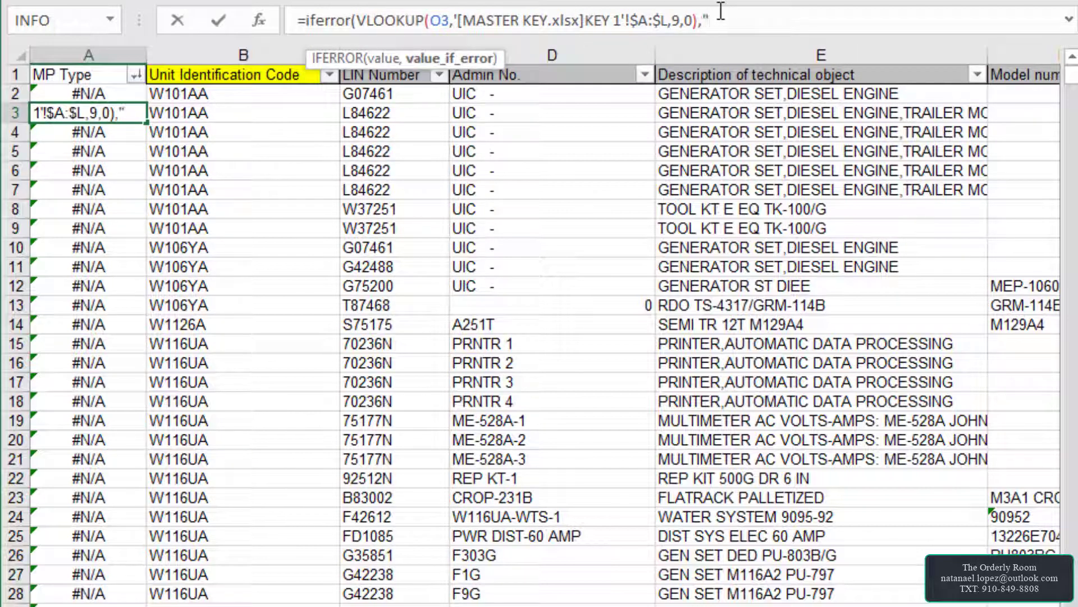
text("NF"))
key(Return)
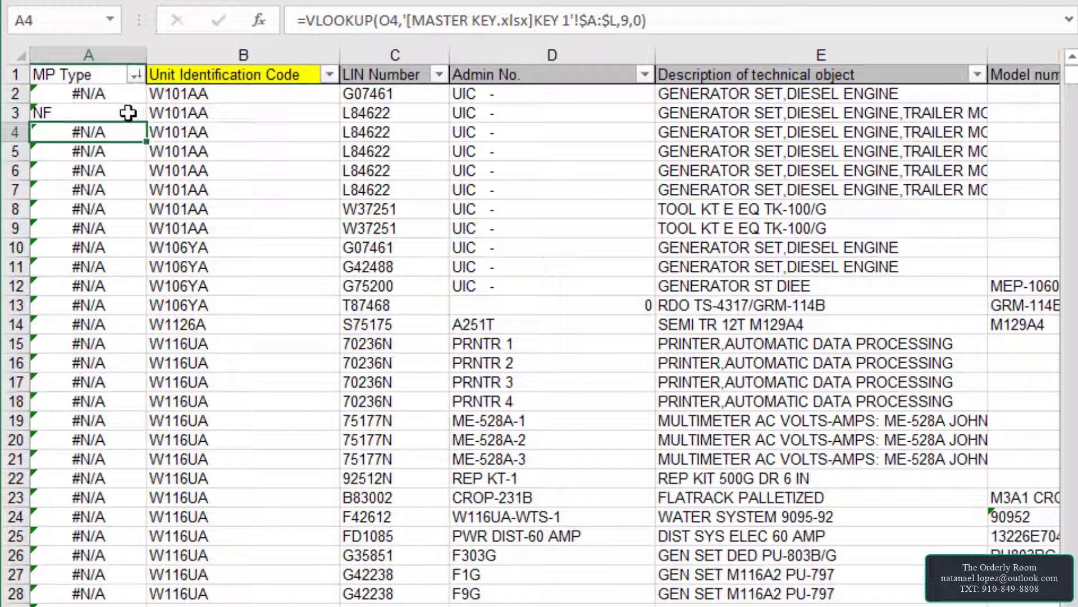
- Fill the IFERROR formula from A3 down the MP Type column and clear cell A3
click(129, 113)
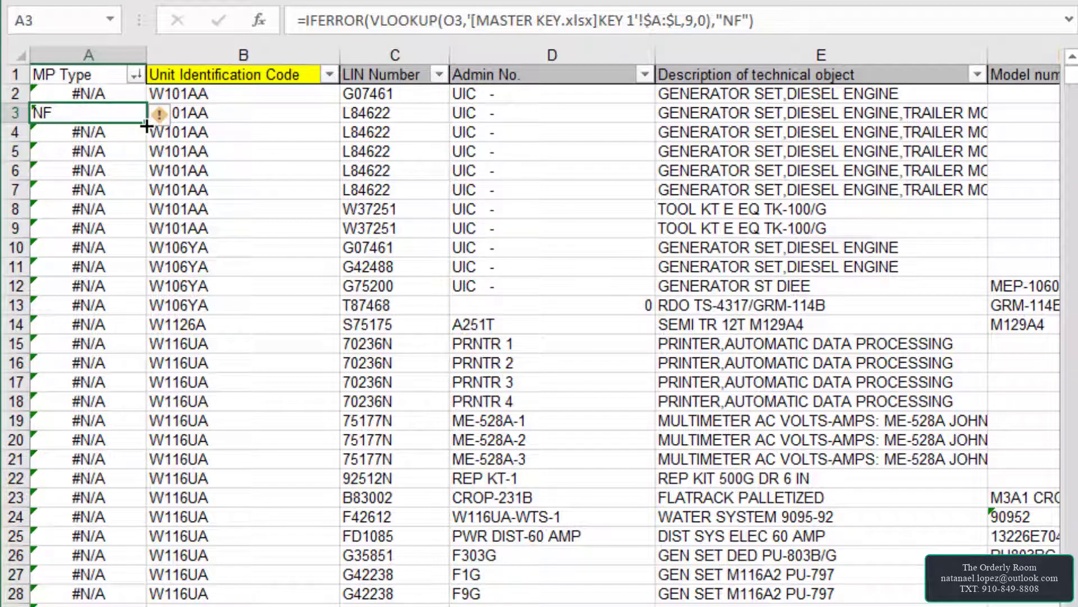
double_click(146, 126)
click(137, 118)
key(Delete)
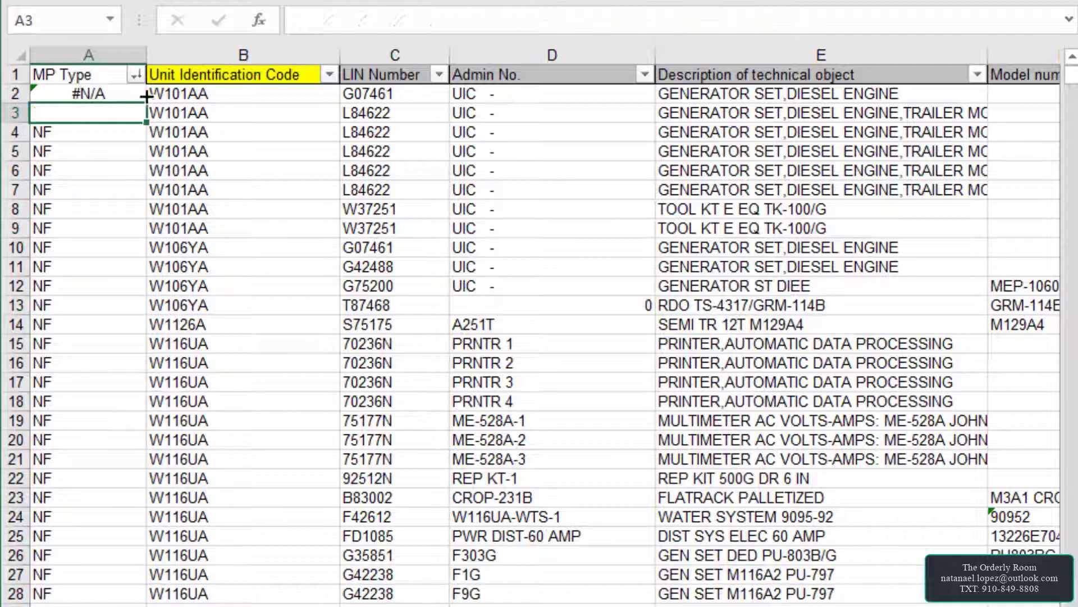
- Copy the IFERROR formula from A4 into A2 and A3
click(127, 133)
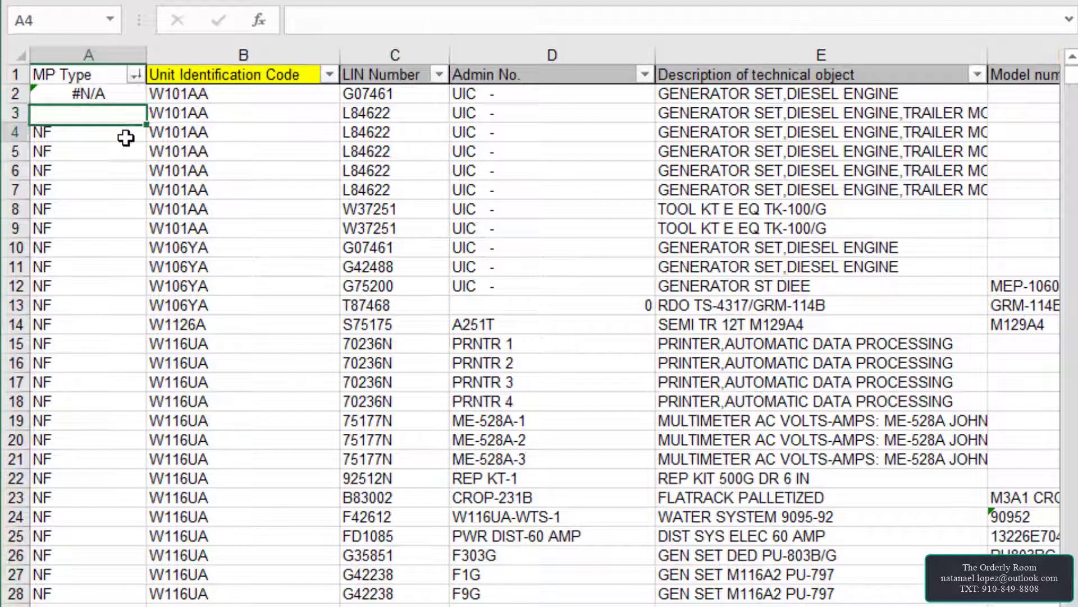
key(ctrl+c)
click(133, 98)
key(ctrl+v)
click(125, 111)
key(ctrl+v)
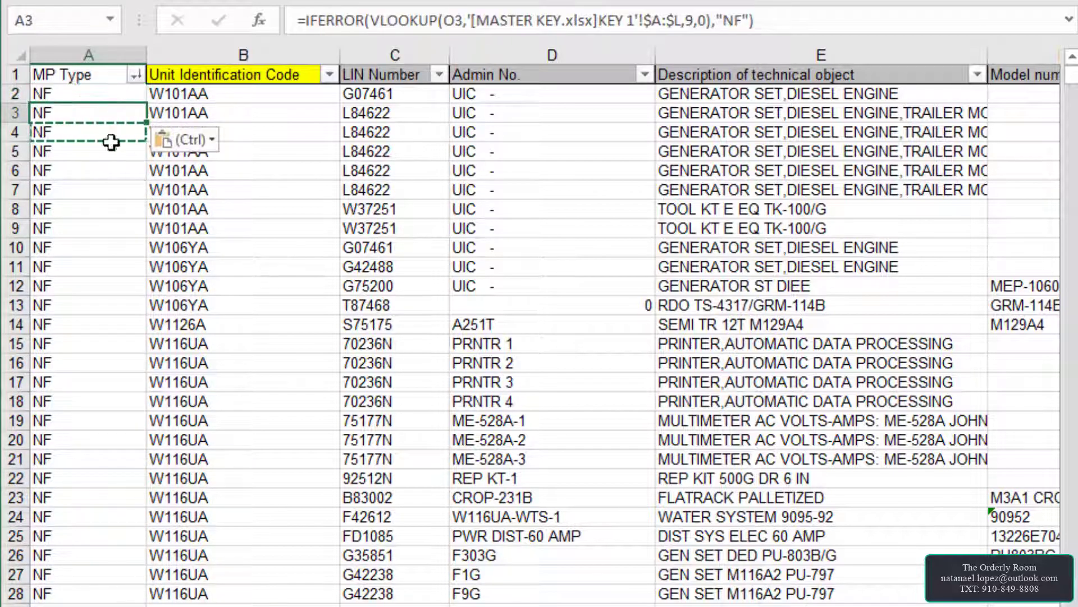
- Filter the MP Type column to show only the NF entries
click(135, 74)
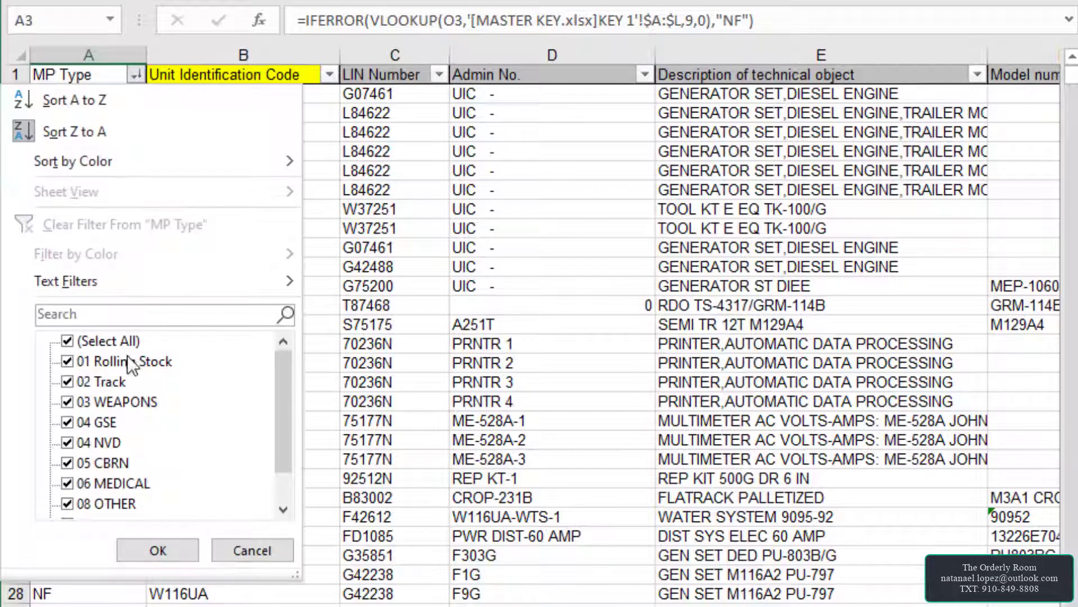
click(107, 341)
scroll(284, 433, down, 2)
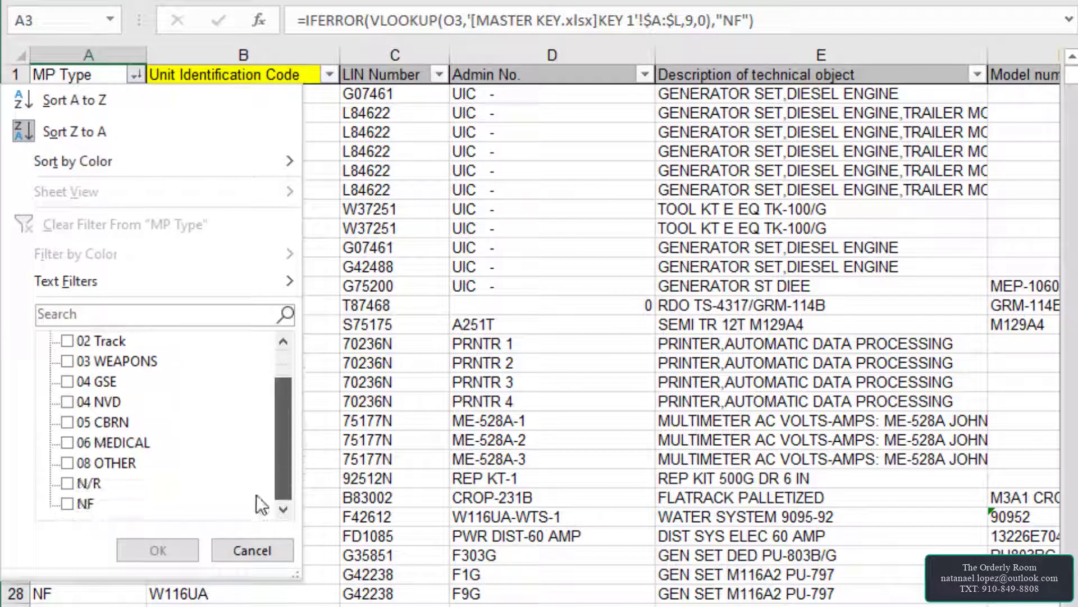
click(73, 503)
click(158, 550)
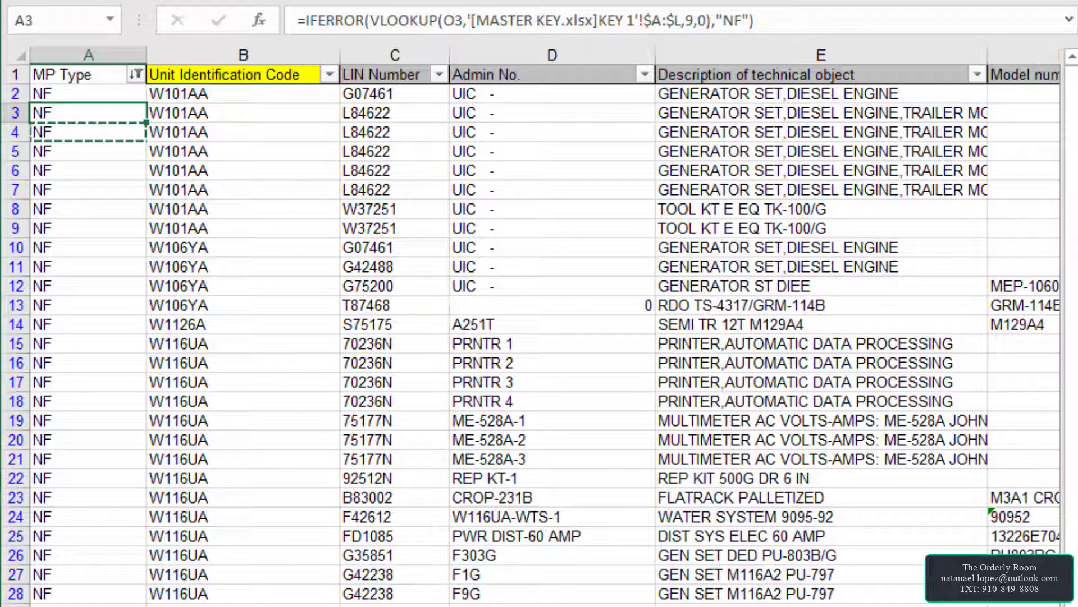
- Select the first Material number of the NF rows, in O2
scroll(545, 337, right, 5)
scroll(545, 337, left, 4)
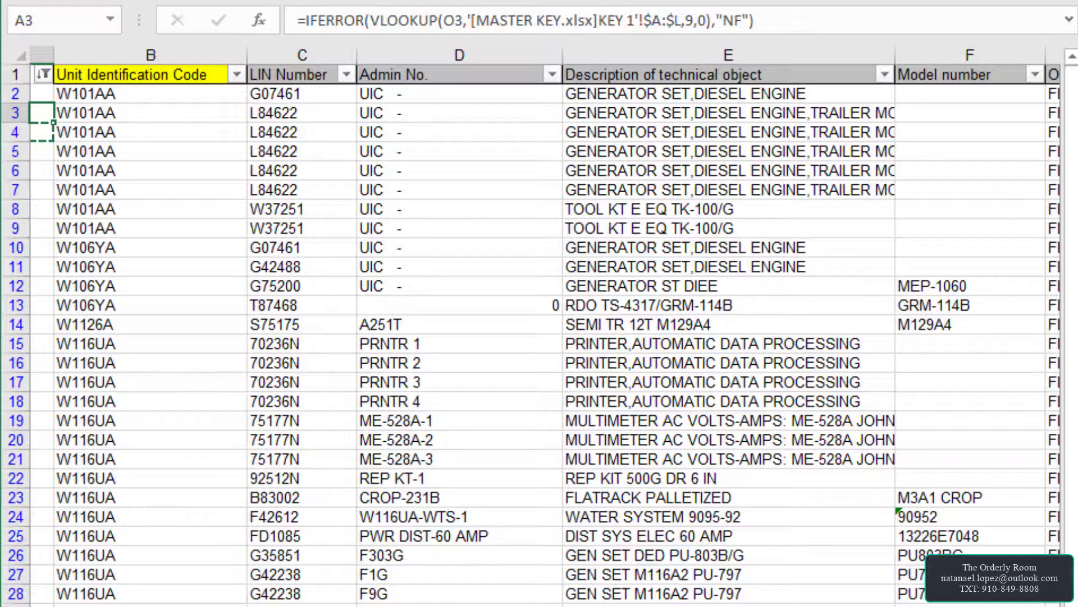
scroll(545, 326, right, 2)
scroll(545, 327, right, 5)
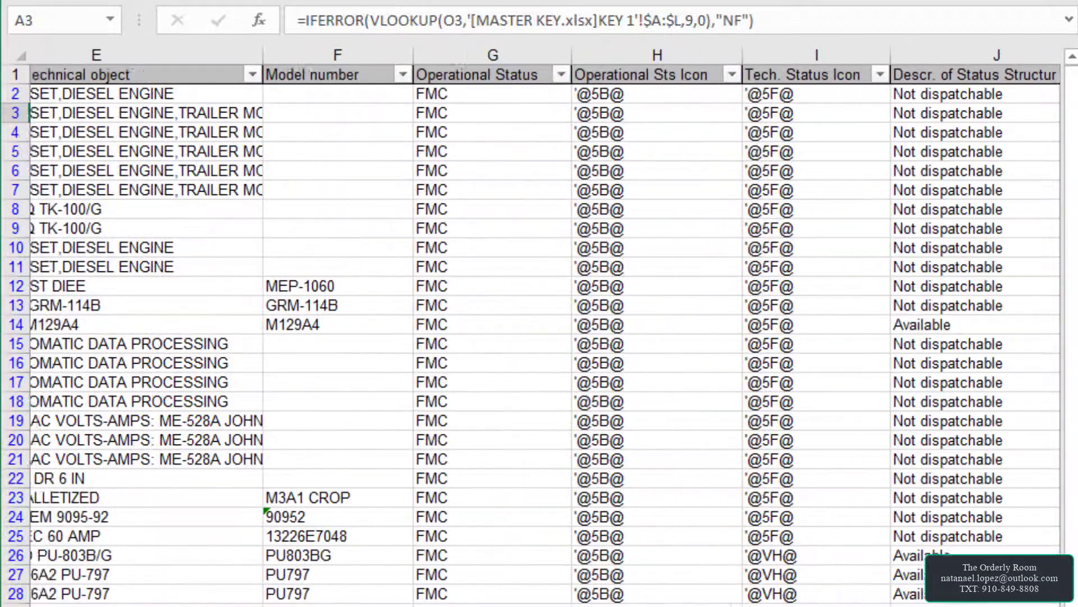
scroll(545, 327, right, 4)
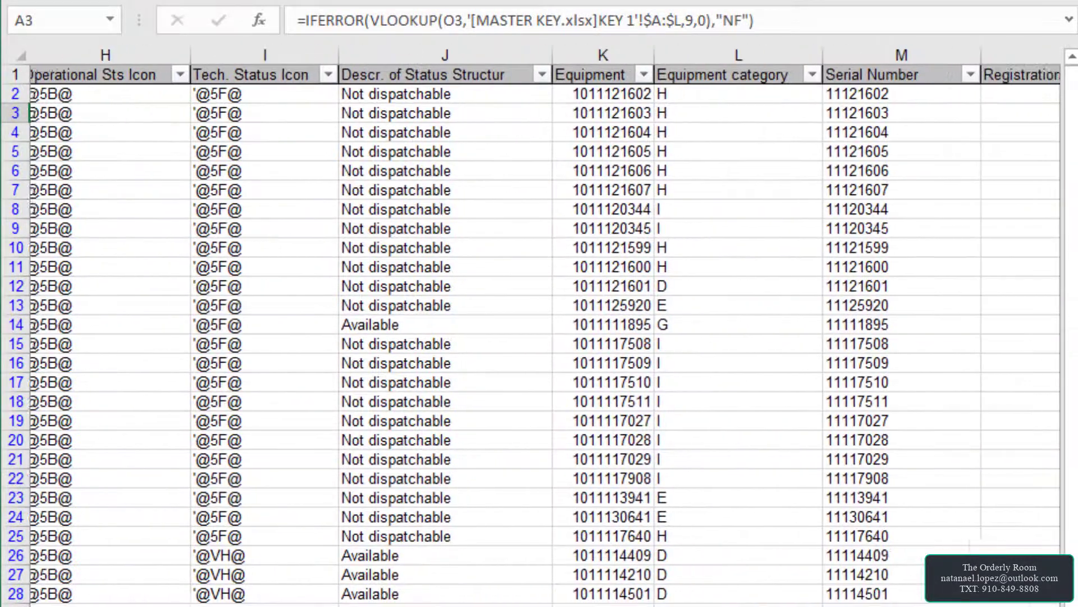
scroll(867, 483, right, 1)
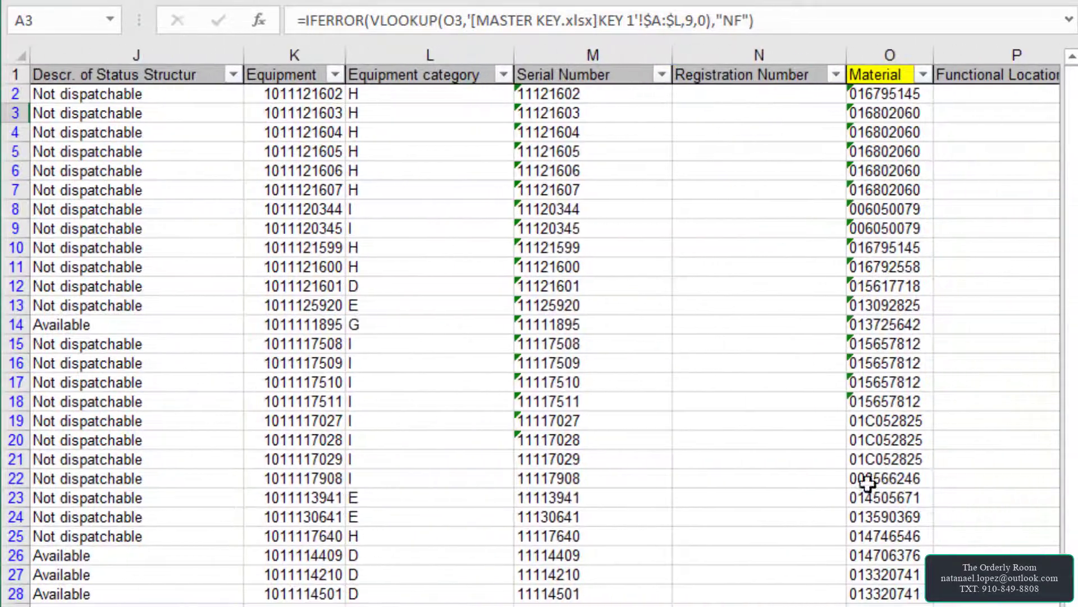
click(896, 99)
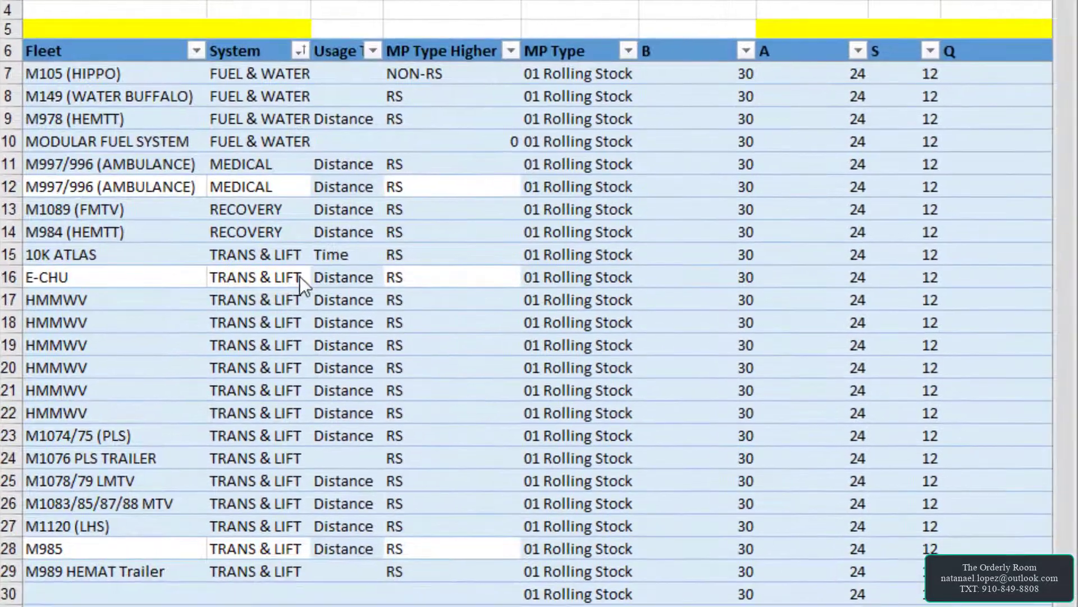
- Paste the copied Material number 016795145 into the first empty Material row, 629, of the master key table
scroll(457, 486, down, 6)
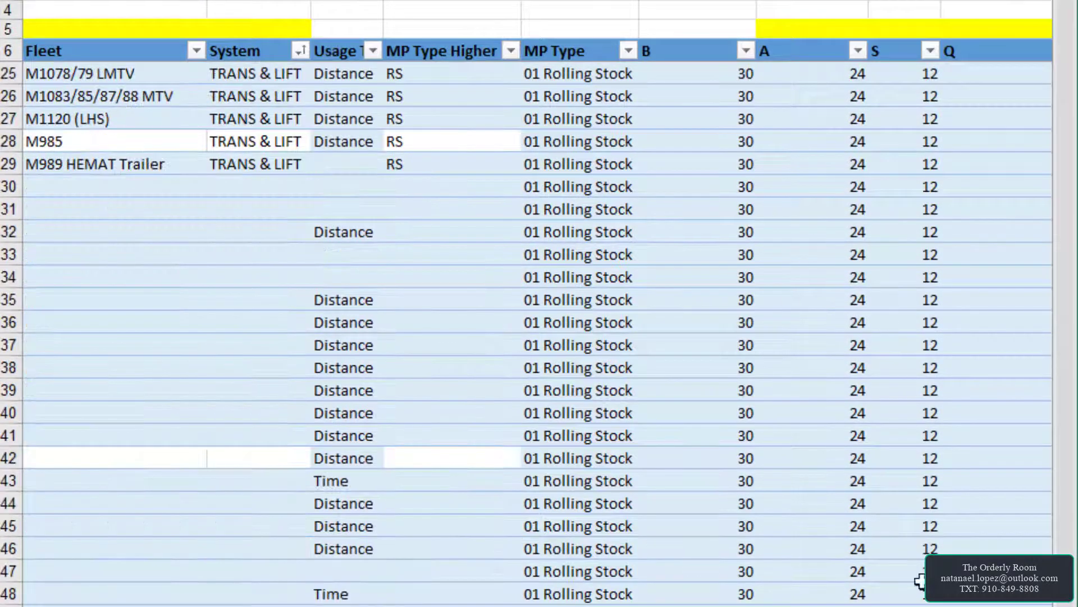
scroll(527, 331, down, 20)
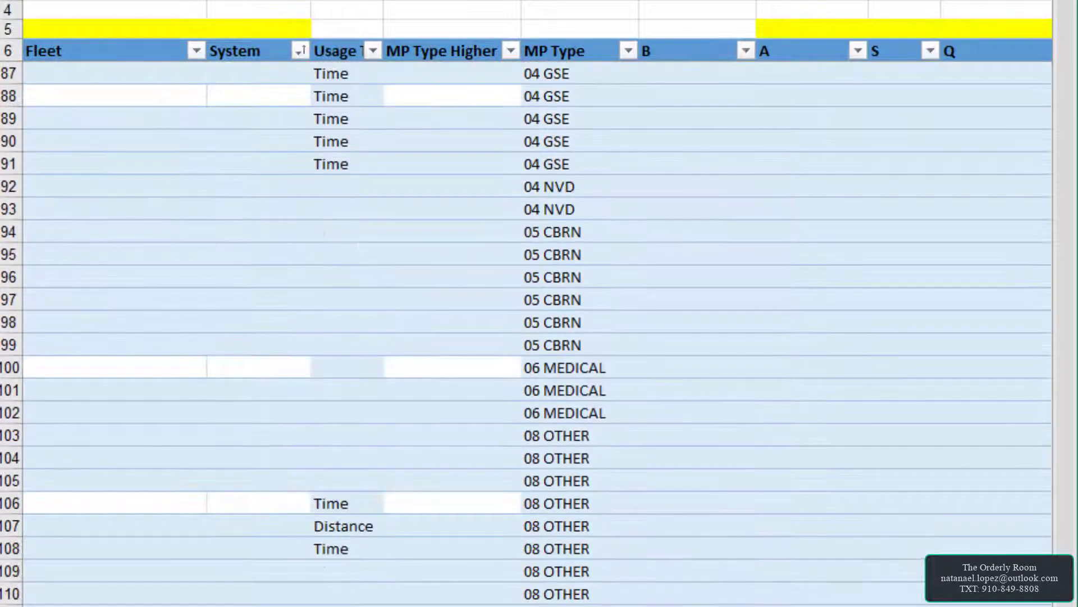
scroll(537, 331, left, 4)
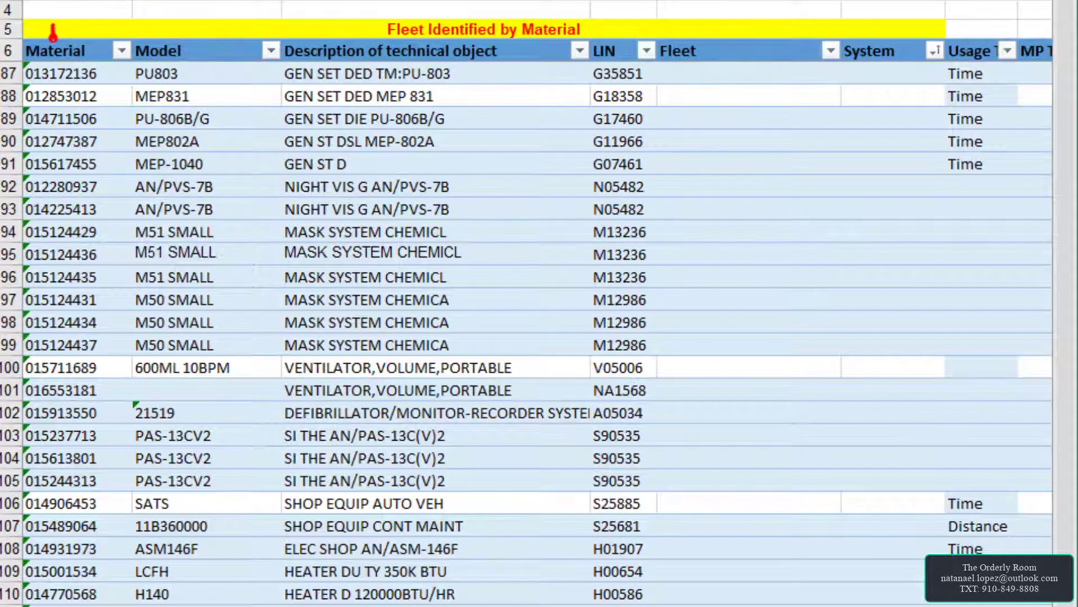
scroll(526, 332, down, 20)
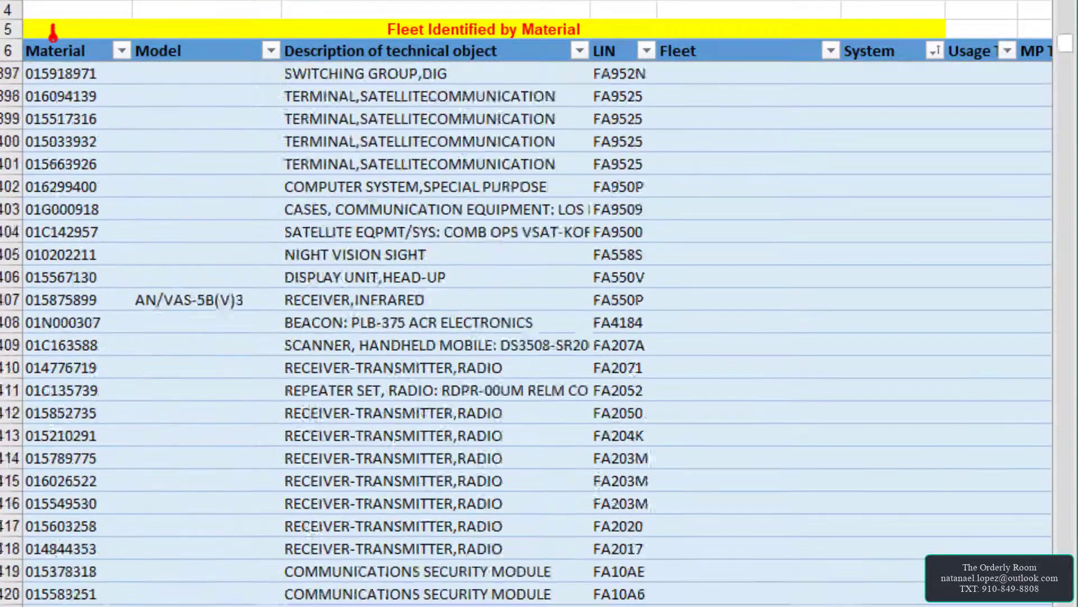
scroll(462, 118, down, 20)
right_click(88, 174)
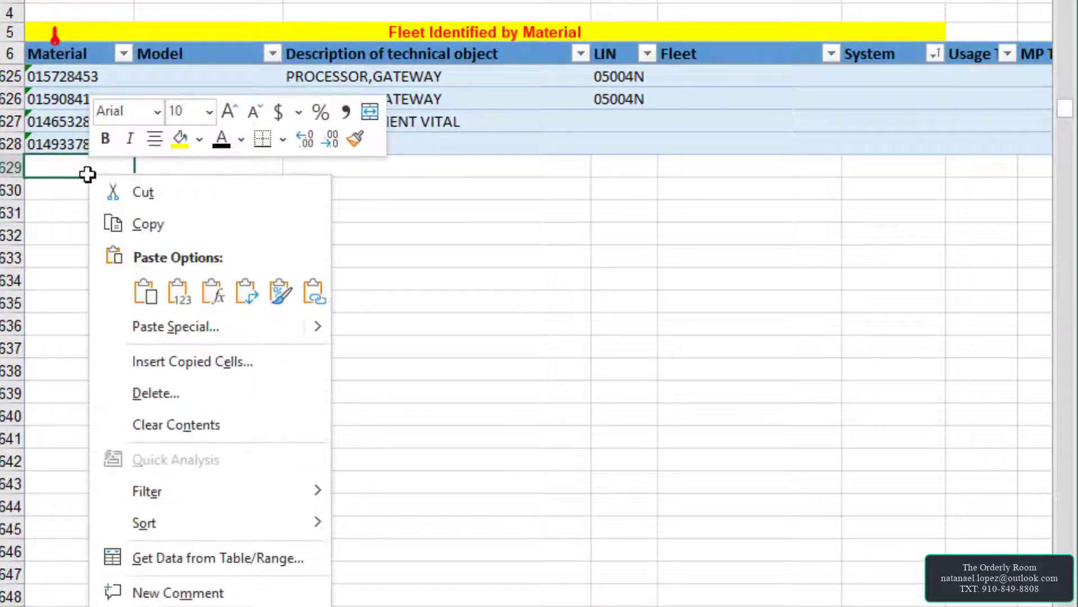
click(139, 287)
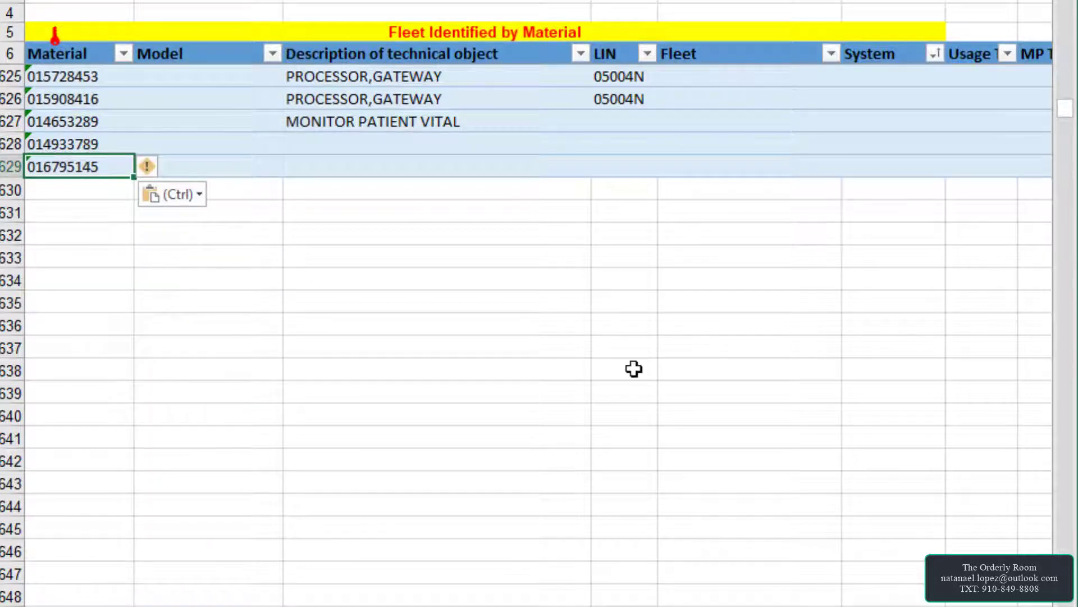
- Set the MP Type of the new master key row 629 to 04 GSE
scroll(539, 281, right, 5)
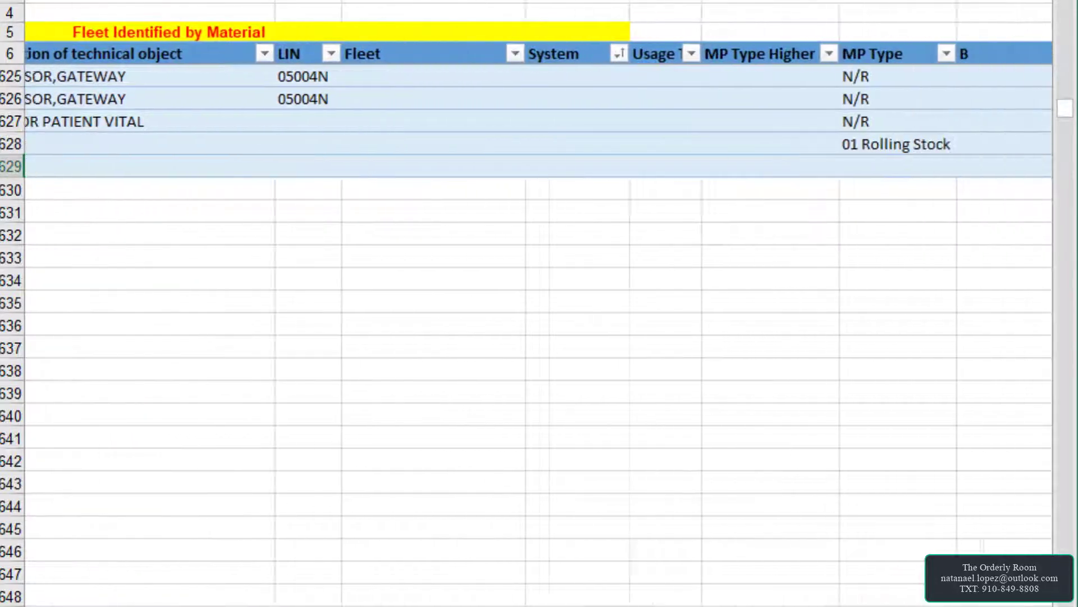
scroll(399, 392, right, 3)
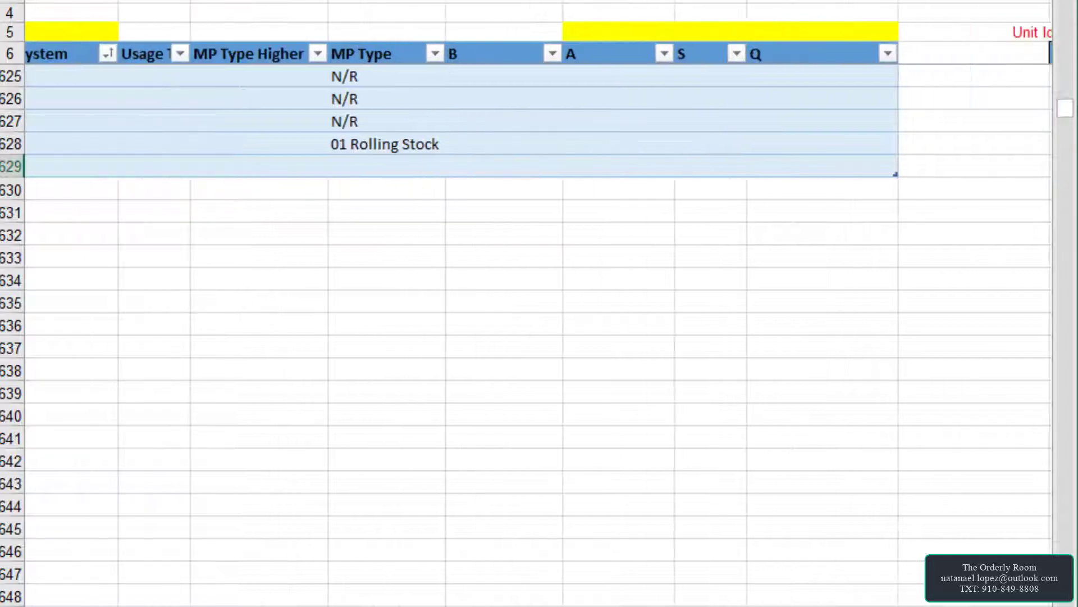
click(393, 169)
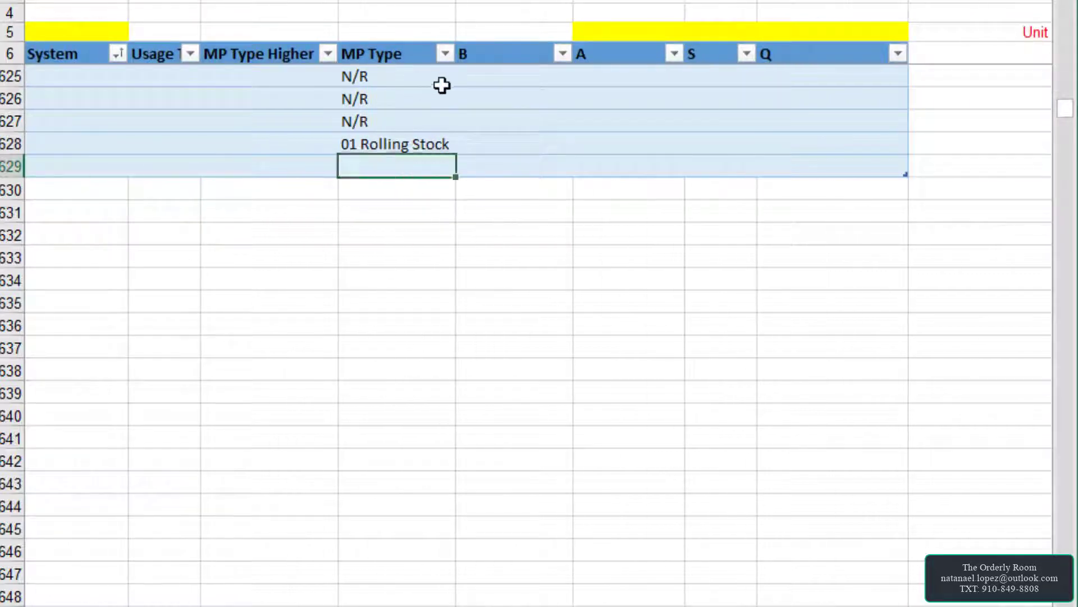
click(445, 53)
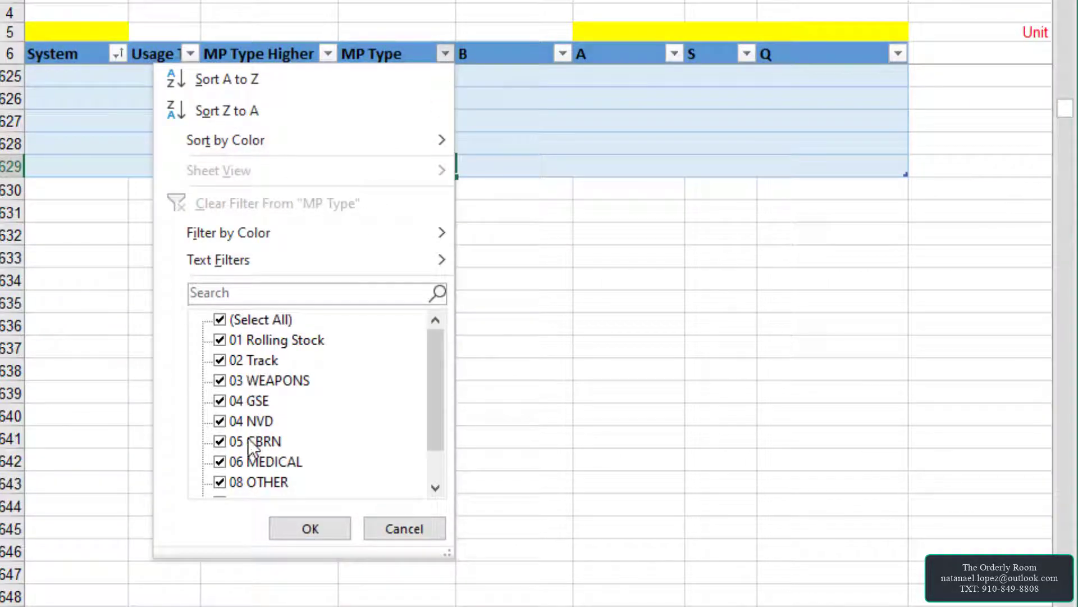
key(Escape)
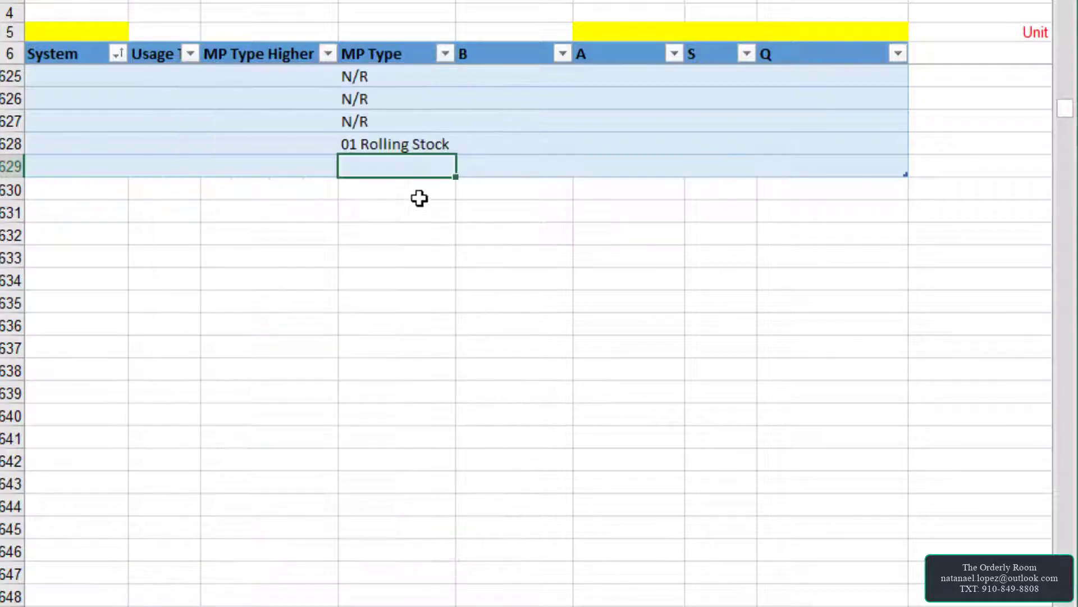
text(04 gSE)
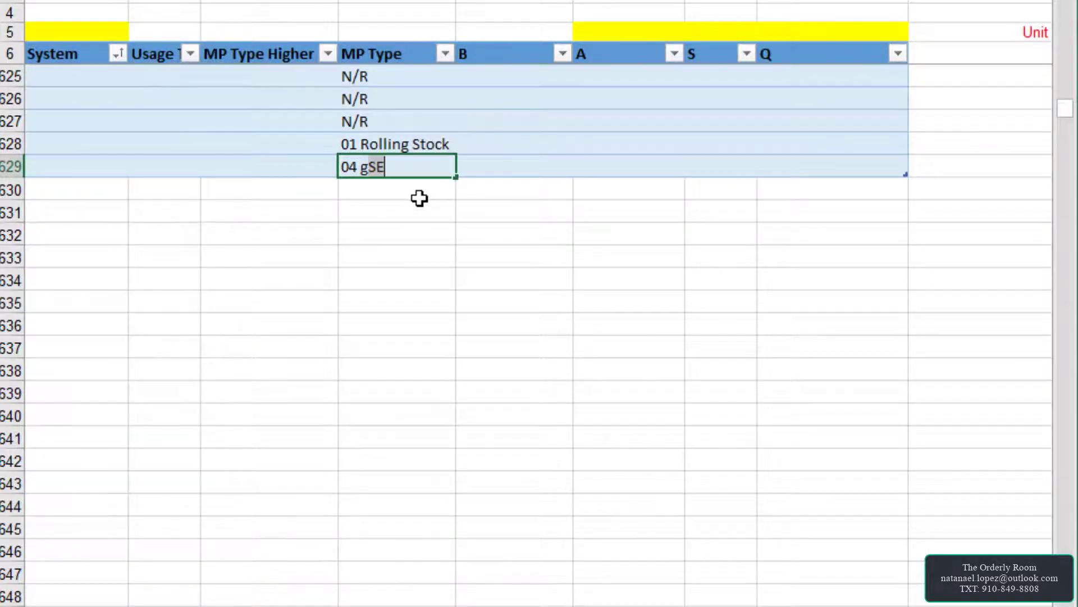
key(Return)
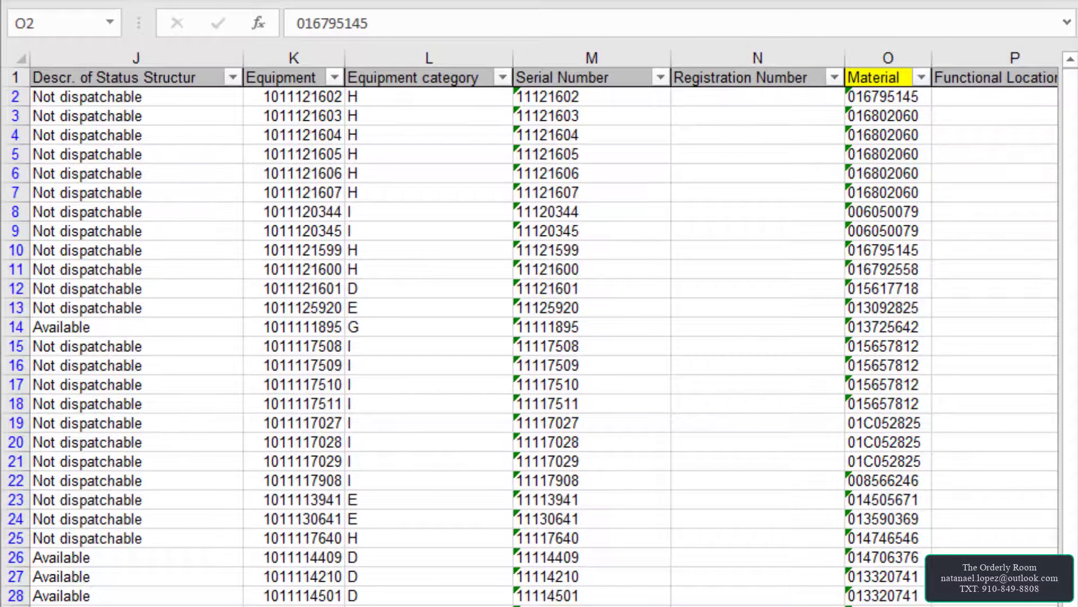
- Return to the equipment list and check the MP Type lookup in A2 for the added Material number
scroll(539, 337, left, 6)
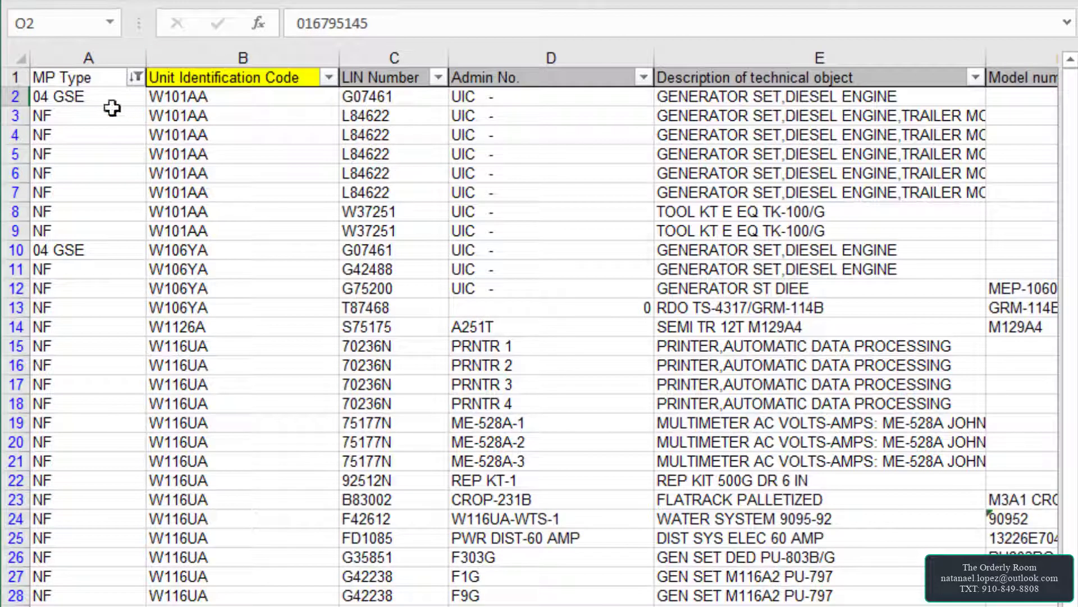
click(108, 97)
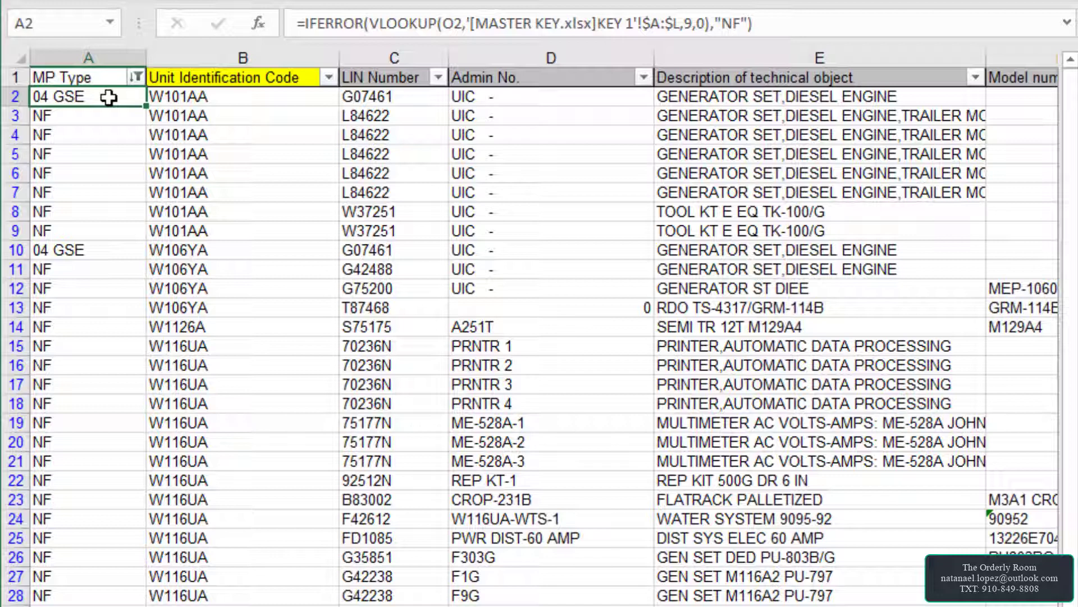
- Copy the FSC MBU KIT row's Material number 014555703 from O30 into master key row 630 as values
scroll(795, 404, down, 3)
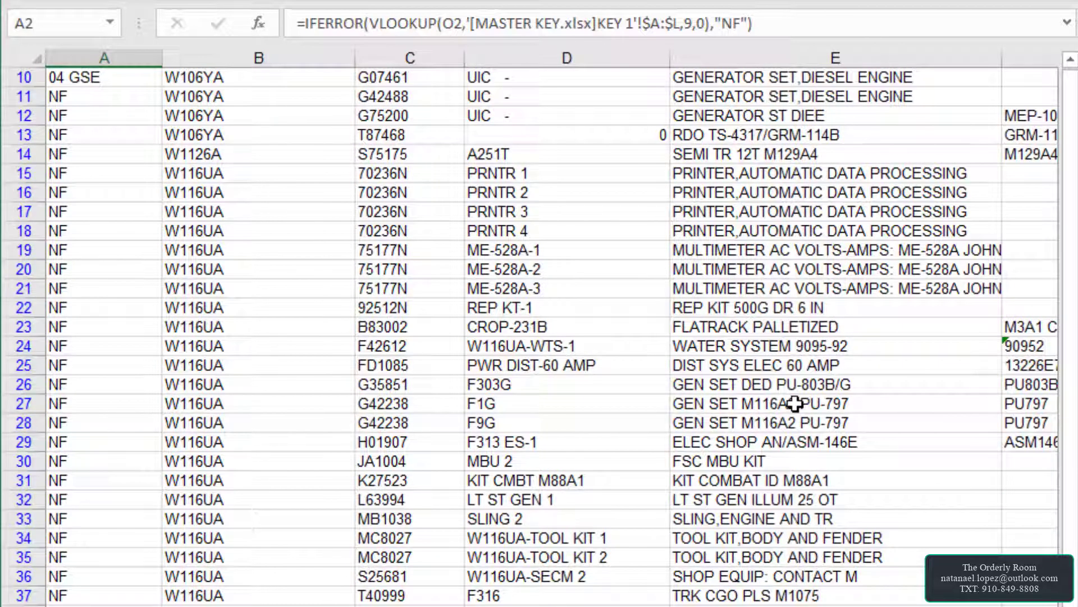
click(816, 466)
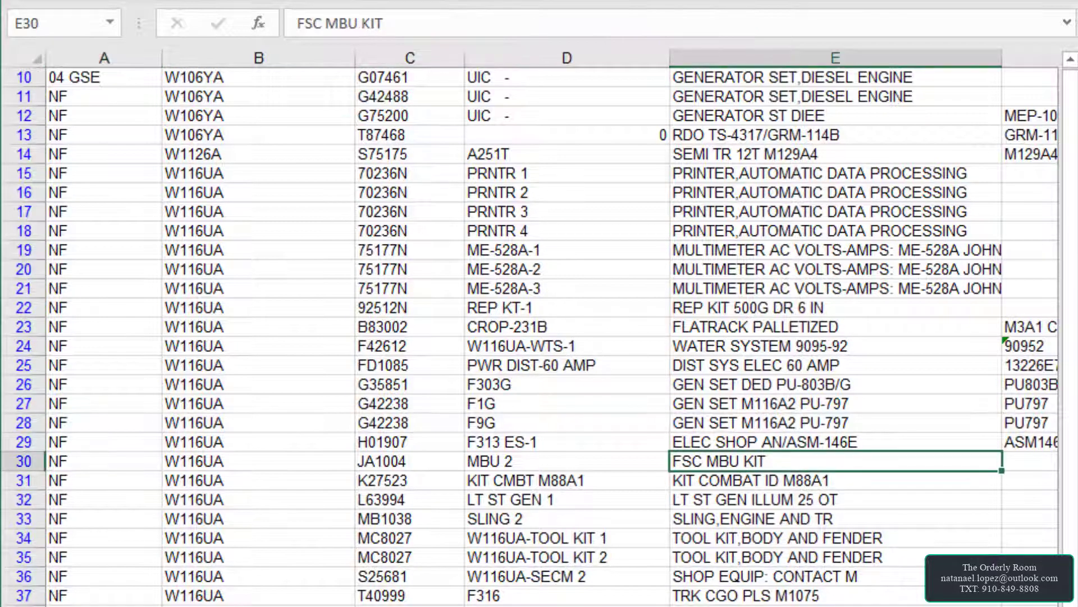
scroll(552, 329, right, 6)
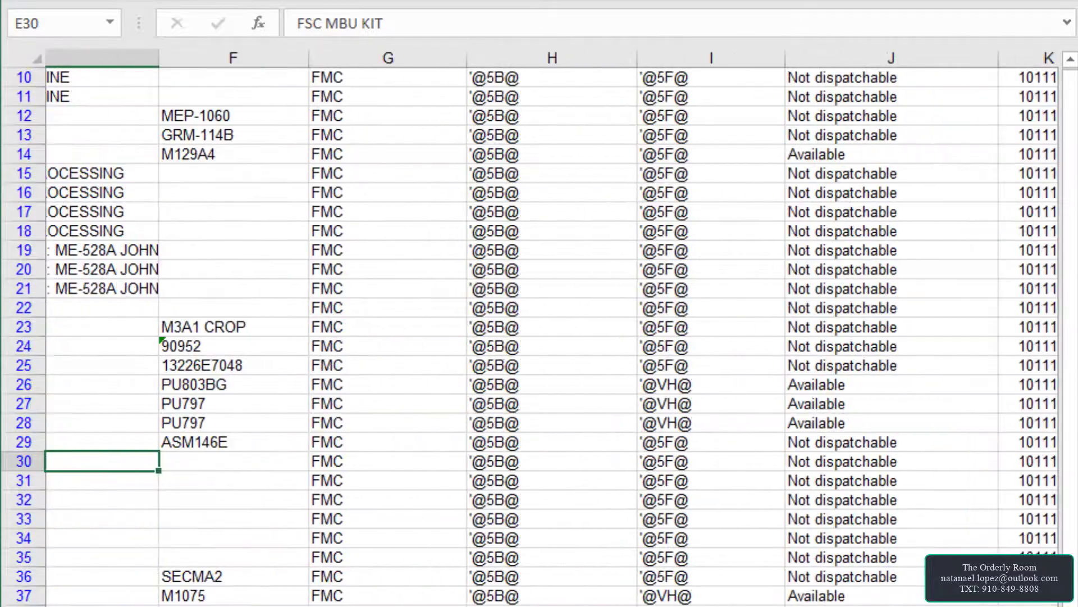
scroll(553, 329, right, 6)
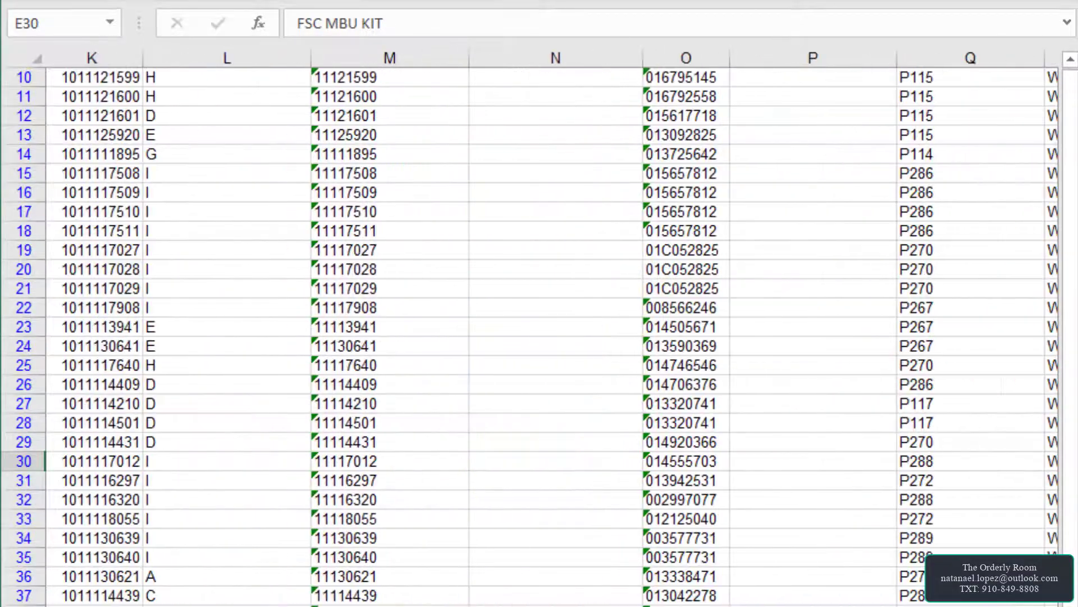
scroll(553, 328, right, 1)
scroll(552, 329, left, 1)
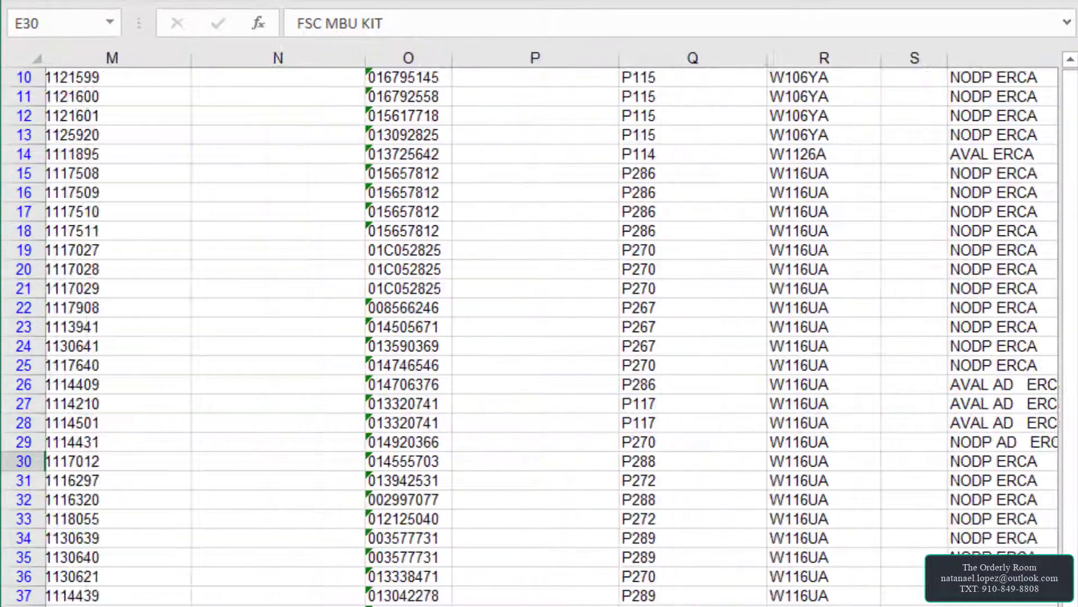
scroll(553, 328, right, 1)
click(255, 464)
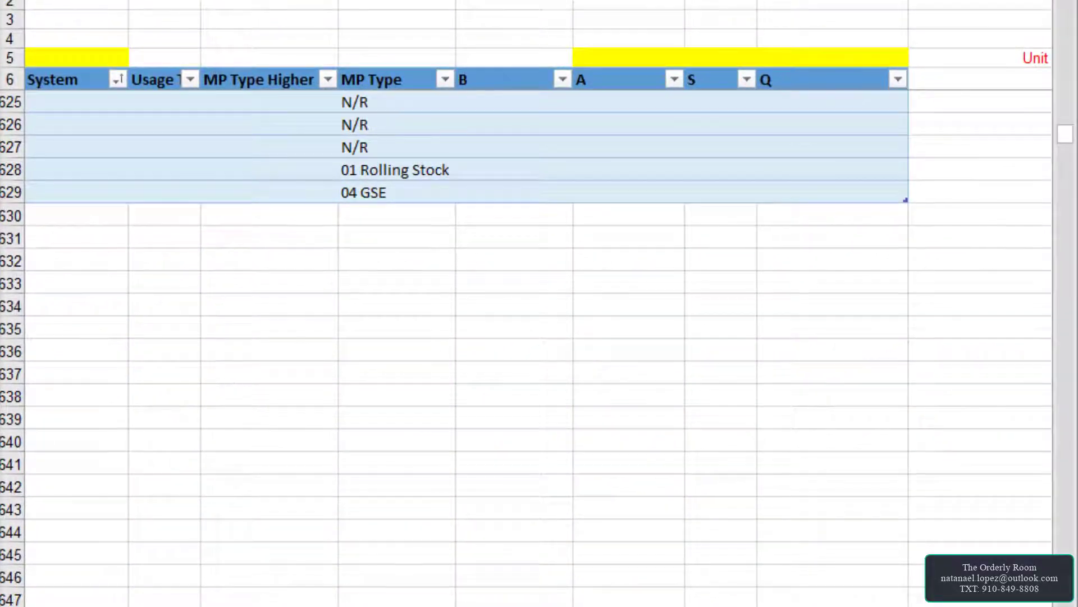
scroll(539, 349, left, 5)
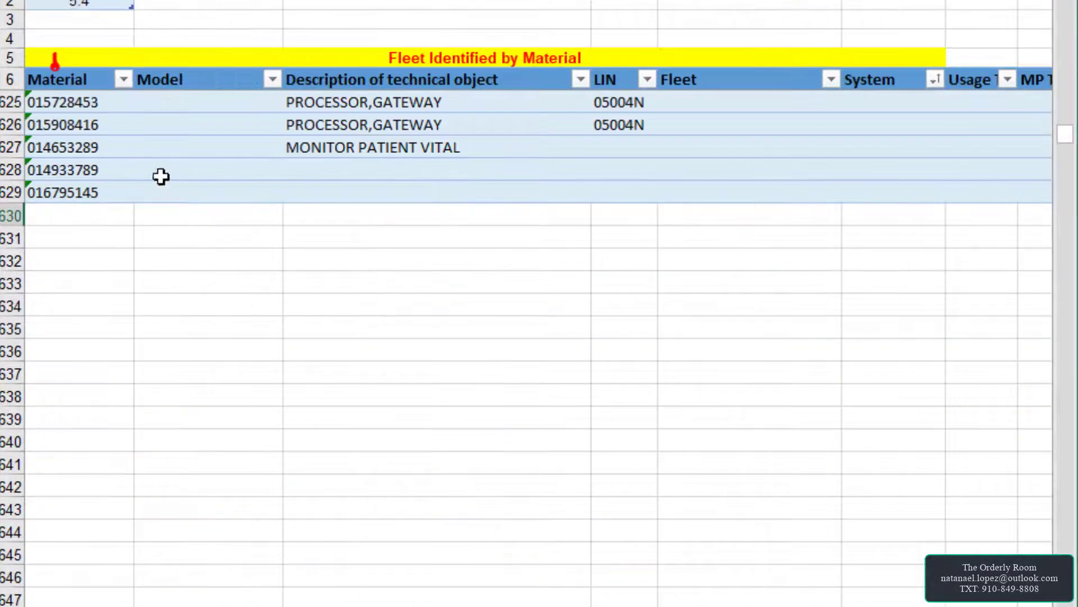
right_click(94, 214)
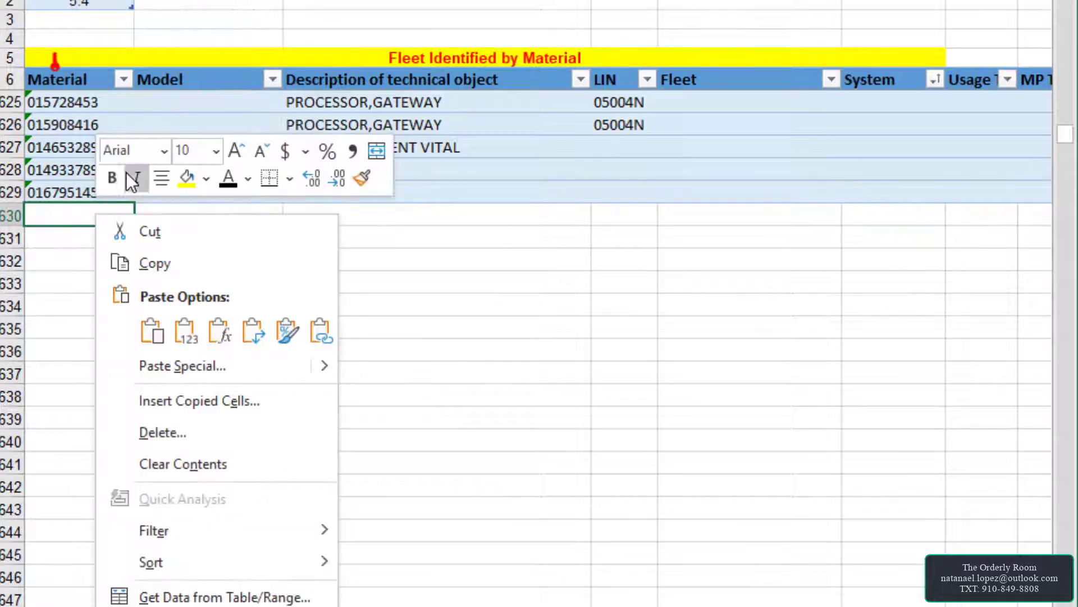
click(181, 330)
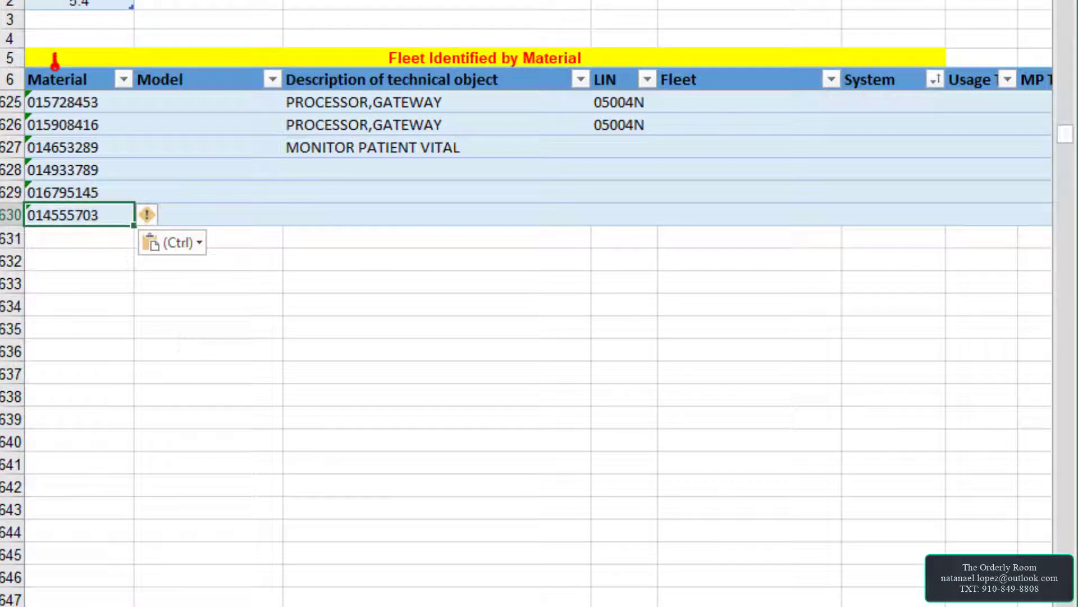
- Copy the N/R entry from row 627 into the MP Type cell of master key row 630
scroll(313, 202, right, 6)
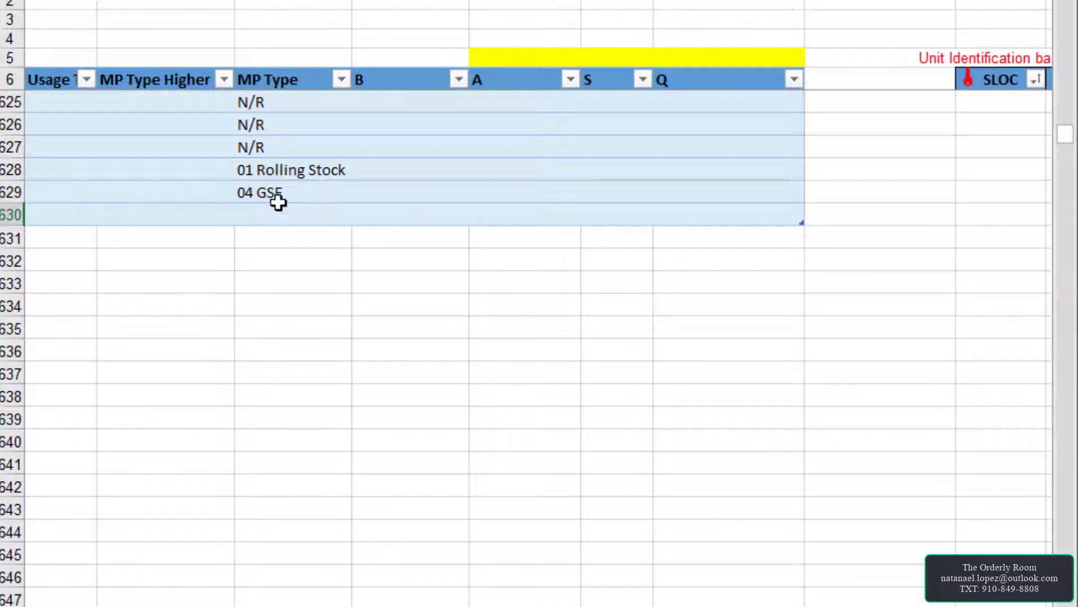
click(284, 150)
key(ctrl+c)
click(282, 214)
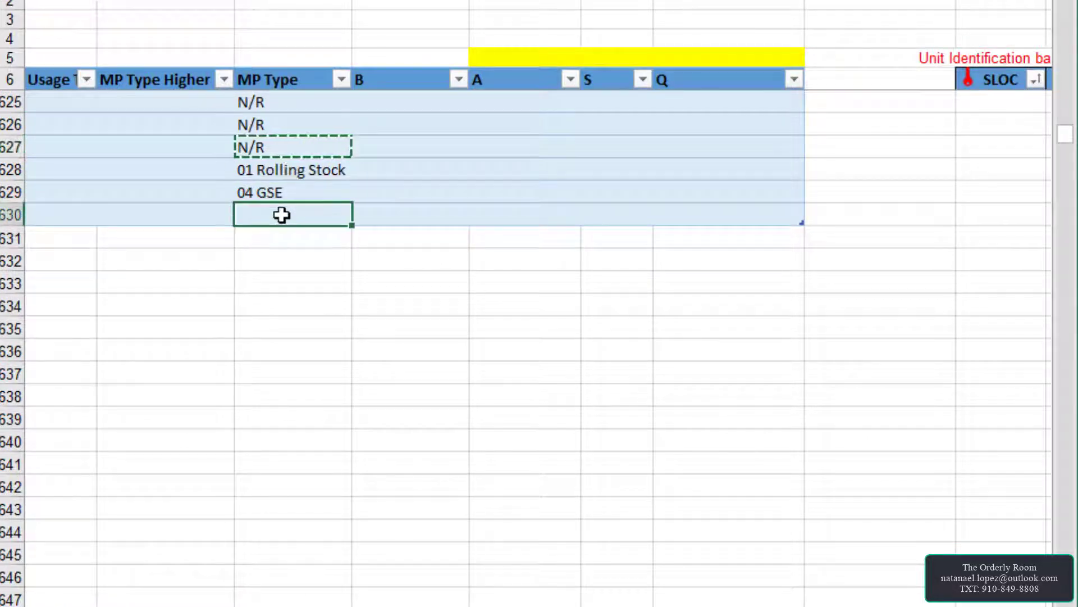
key(ctrl+v)
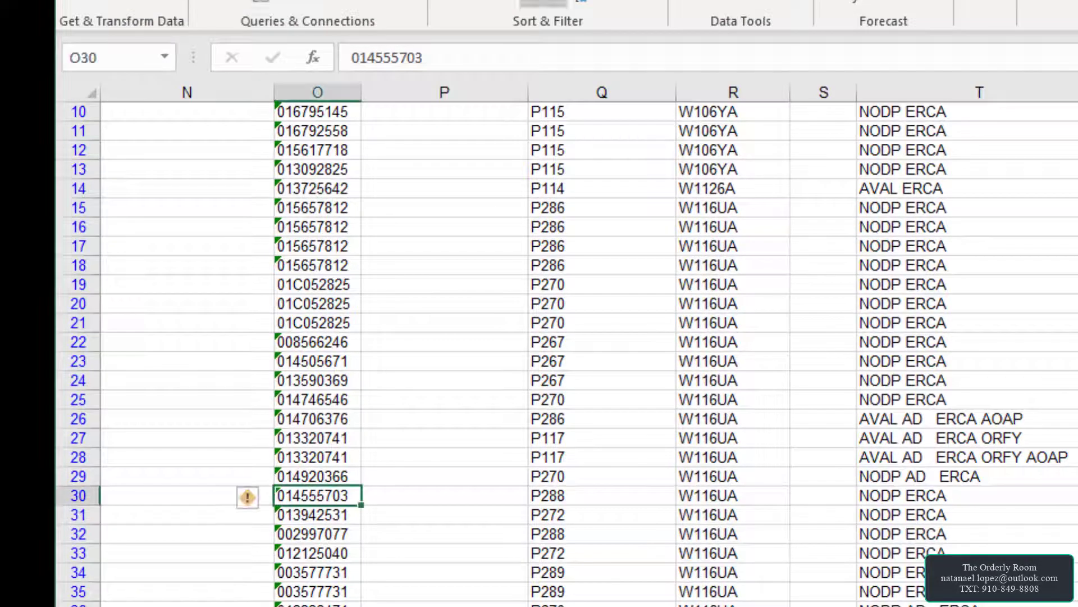
- Check the MP Type lookup of the FSC MBU KIT row, row 30, in the equipment list
scroll(561, 337, left, 10)
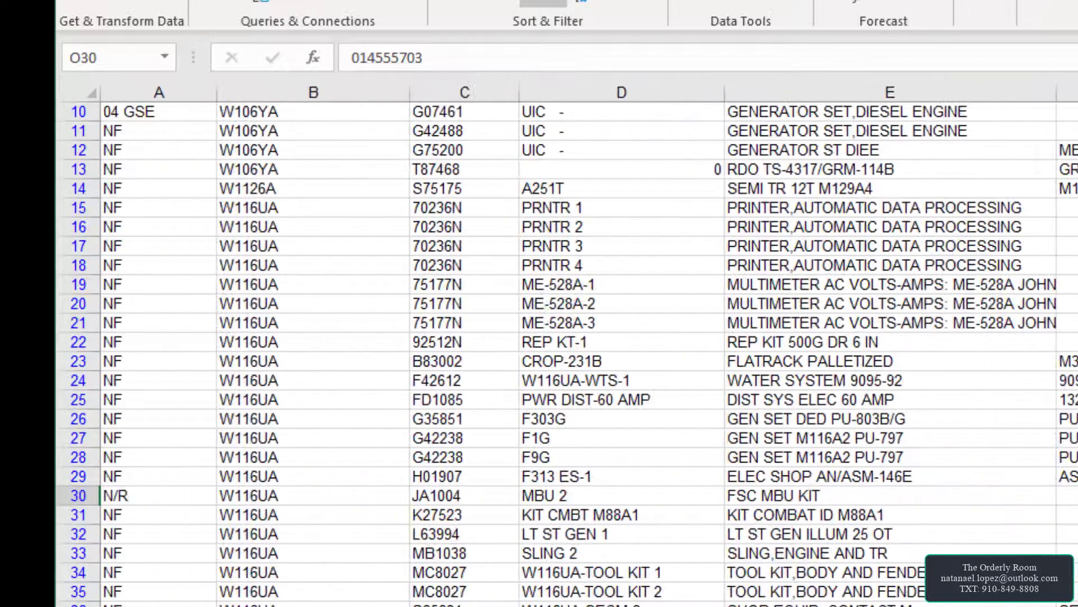
click(84, 494)
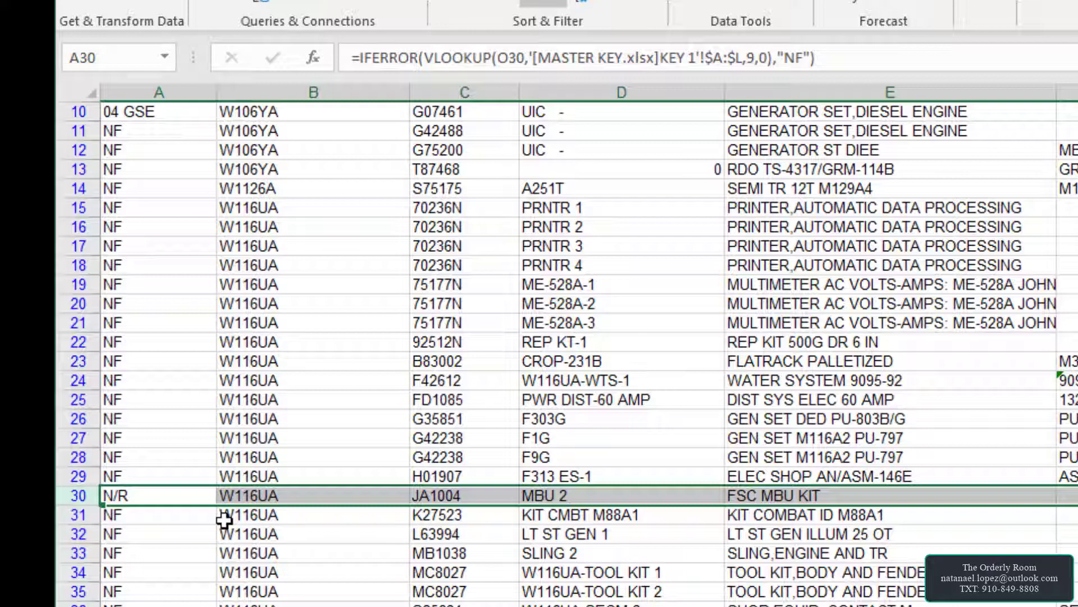
click(314, 349)
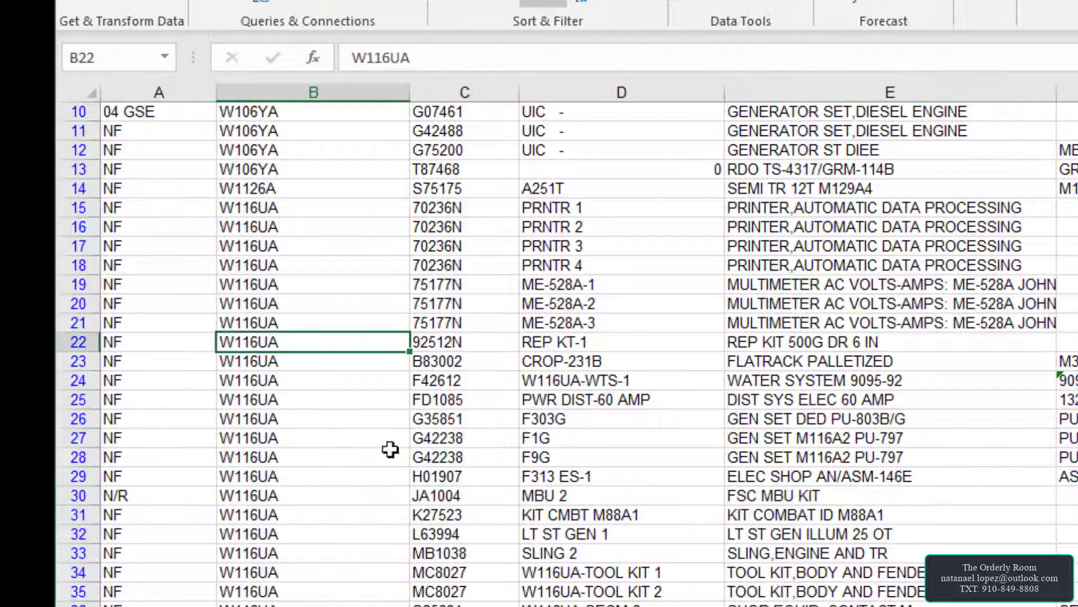
- Reset the MP Type filter to include all entries
scroll(391, 449, up, 3)
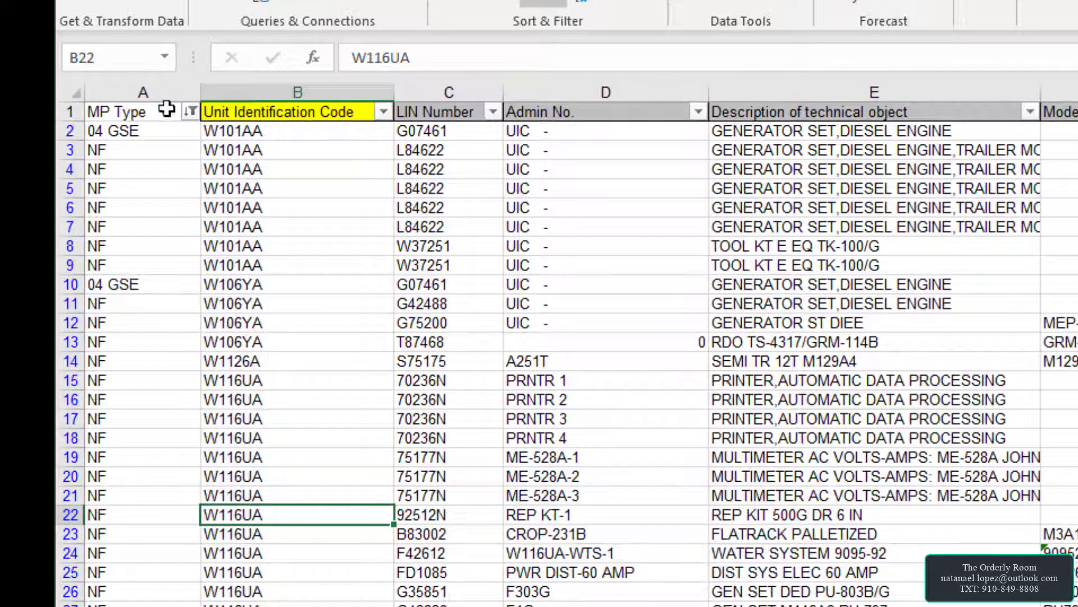
click(190, 111)
click(135, 376)
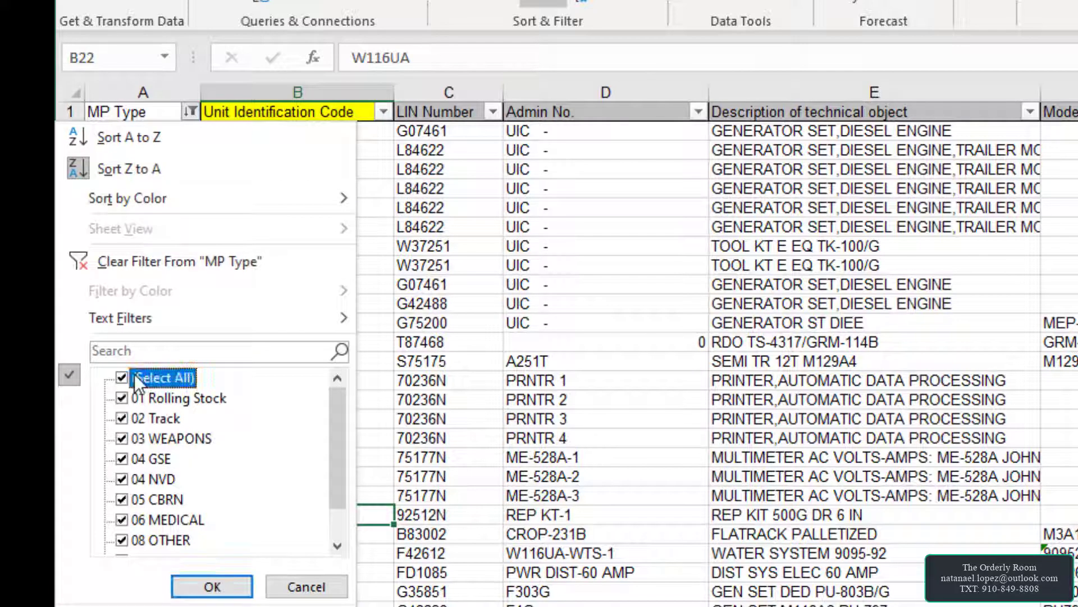
click(211, 586)
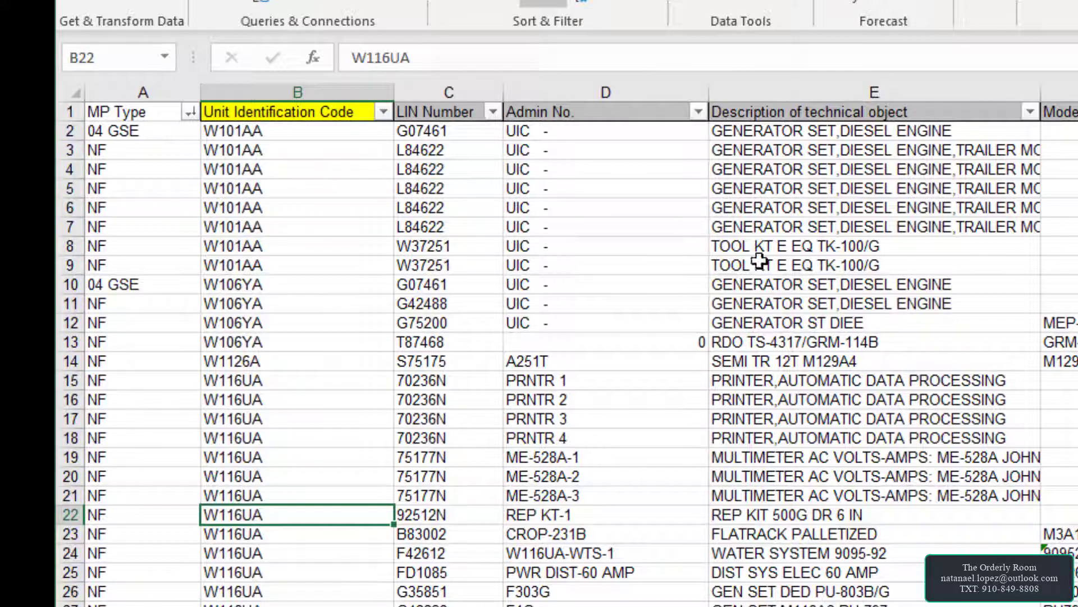
- Insert a blank column before Unit Identification Code in the equipment list and give it the header BN
click(144, 111)
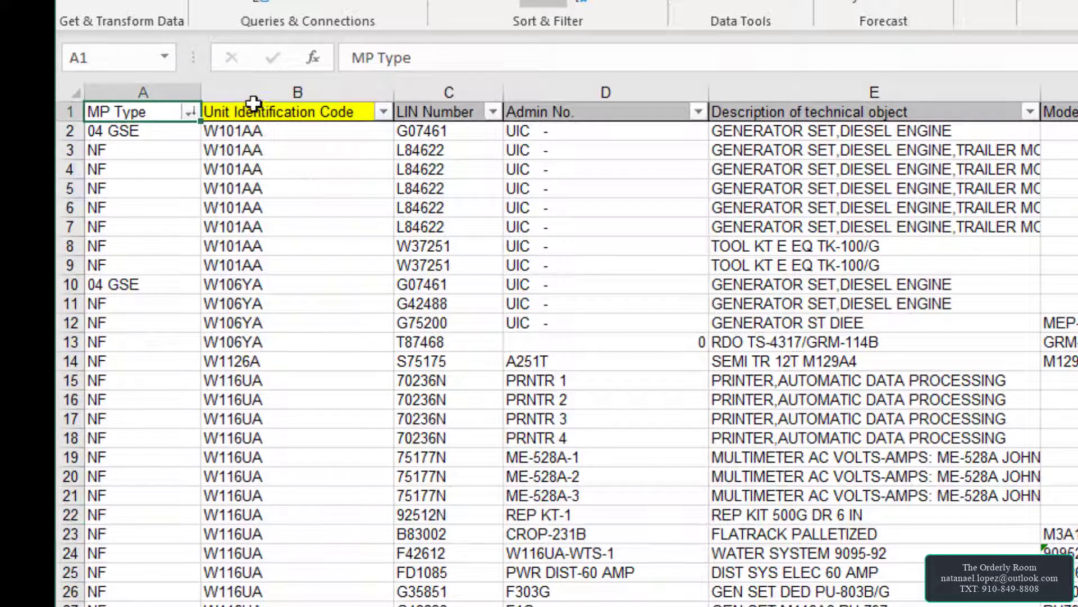
click(257, 93)
right_click(260, 97)
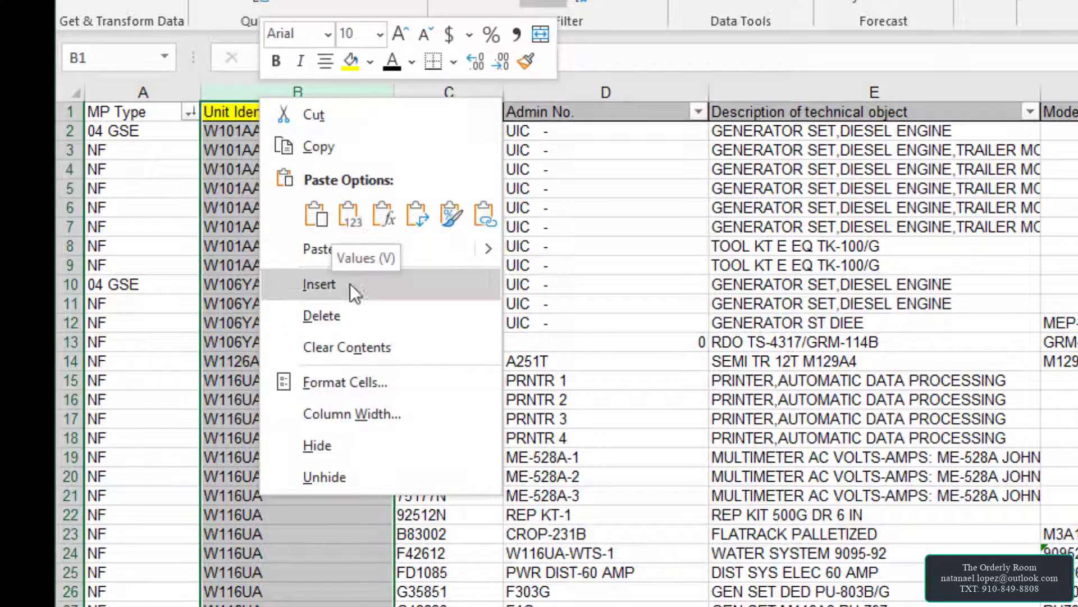
click(318, 286)
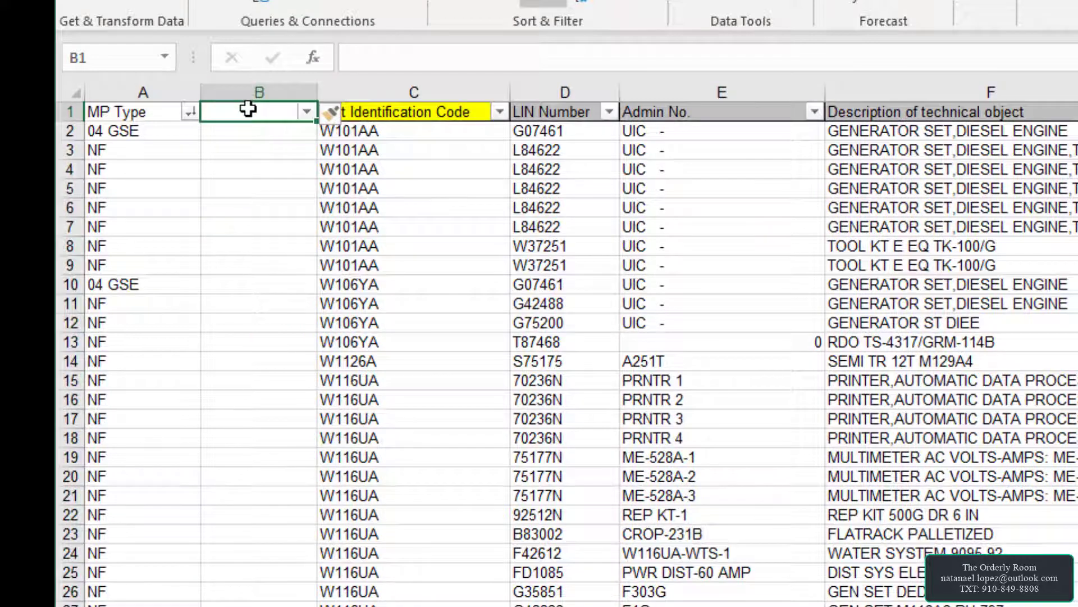
text(BN)
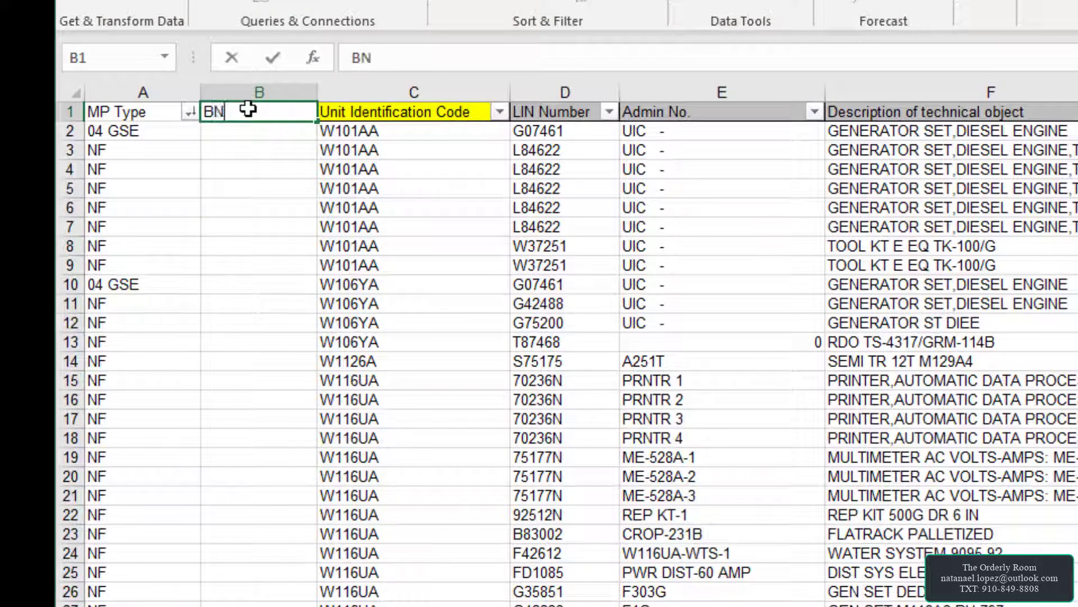
key(Return)
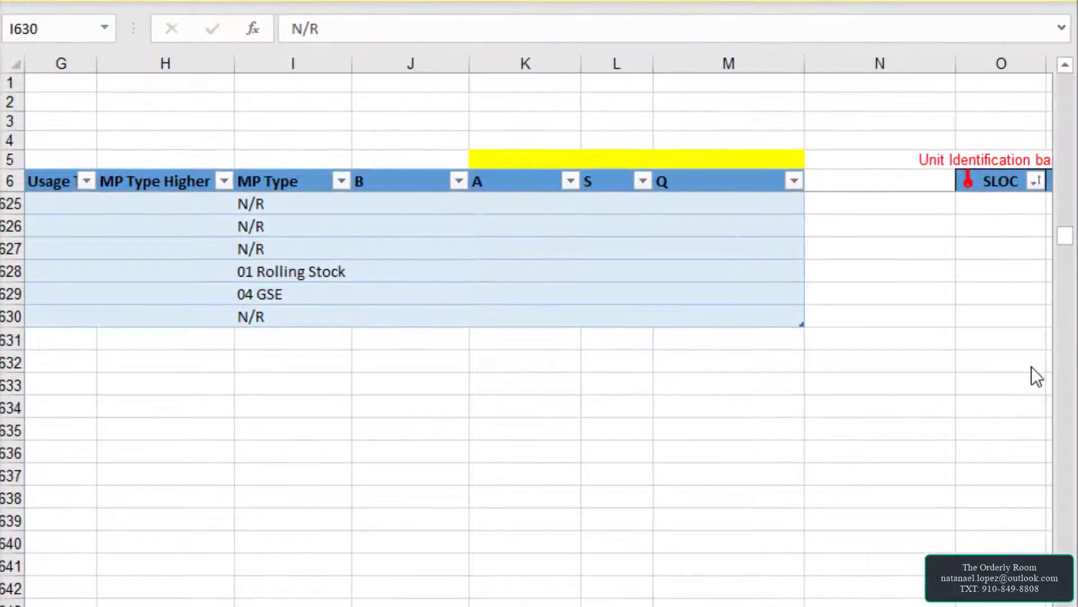
- Examine the UIC, BN, CO and BDE columns of the Unit Identification table in the master key
drag(1065, 237, 1065, 83)
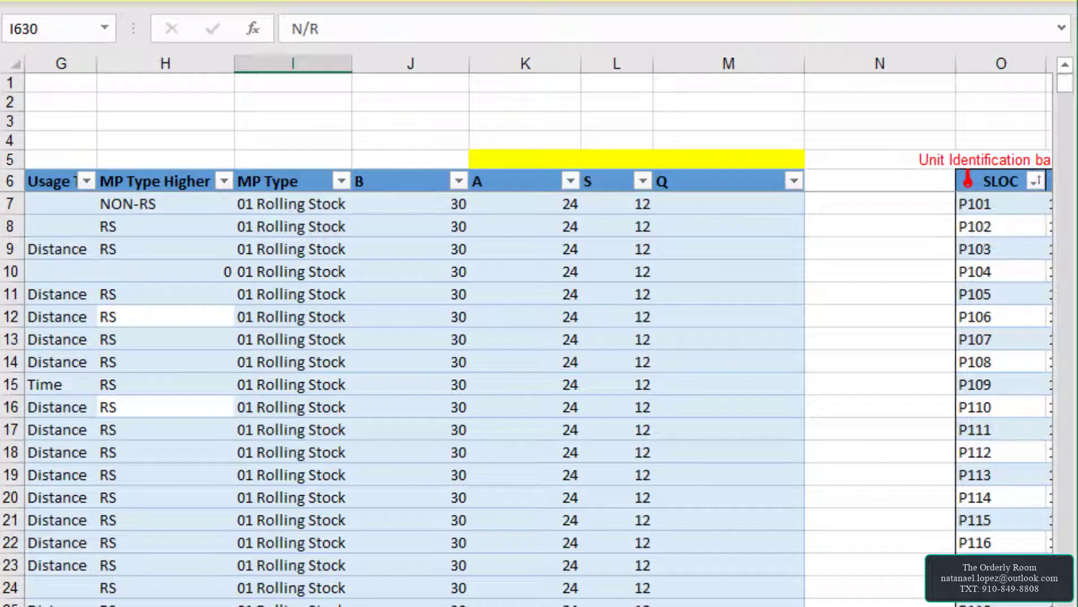
scroll(537, 330, right, 6)
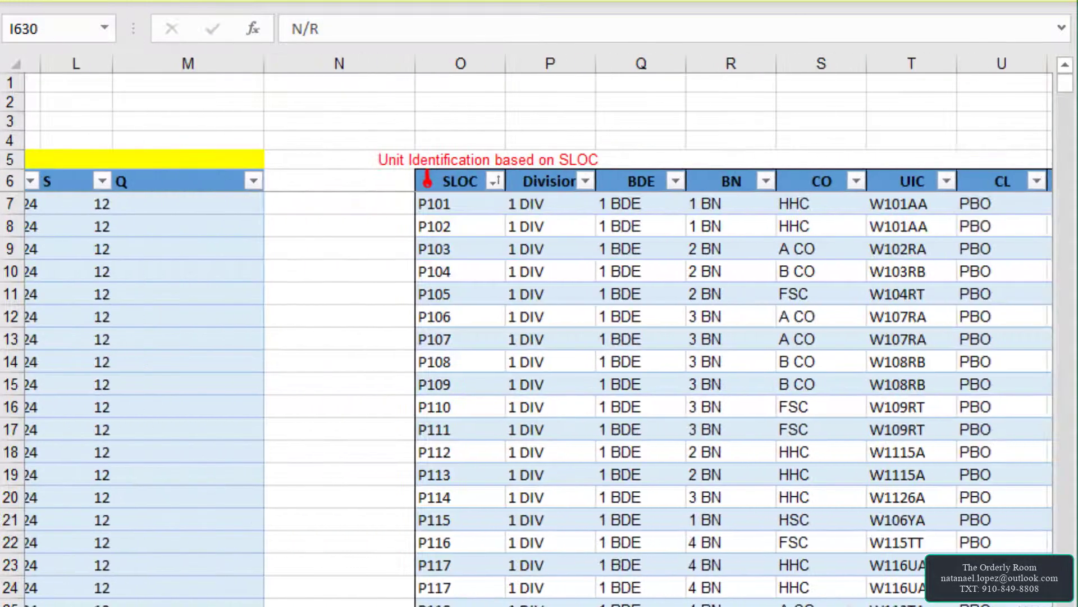
scroll(517, 349, left, 2)
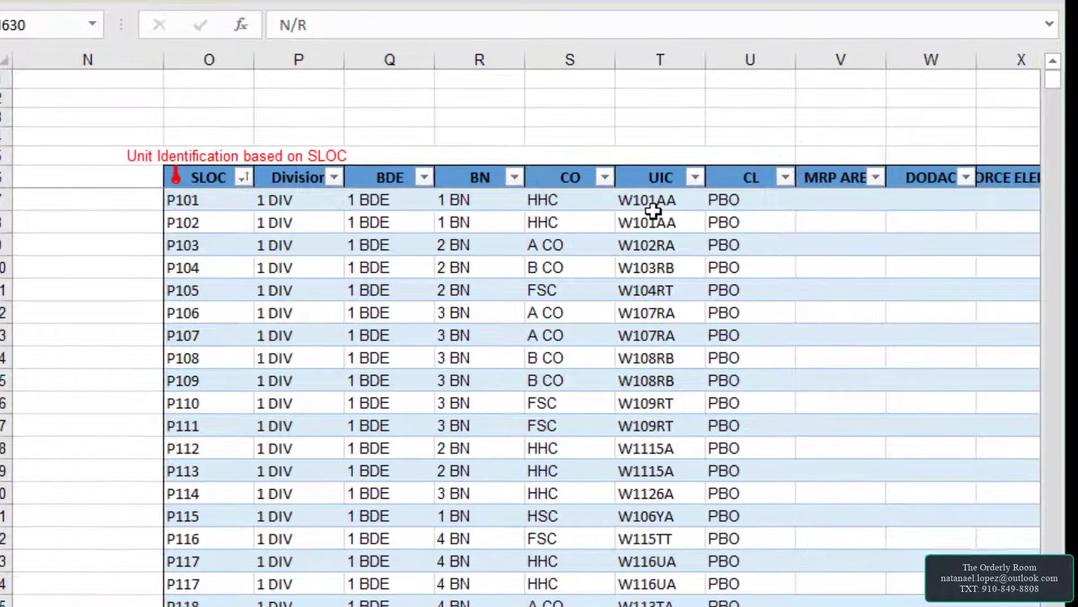
click(660, 226)
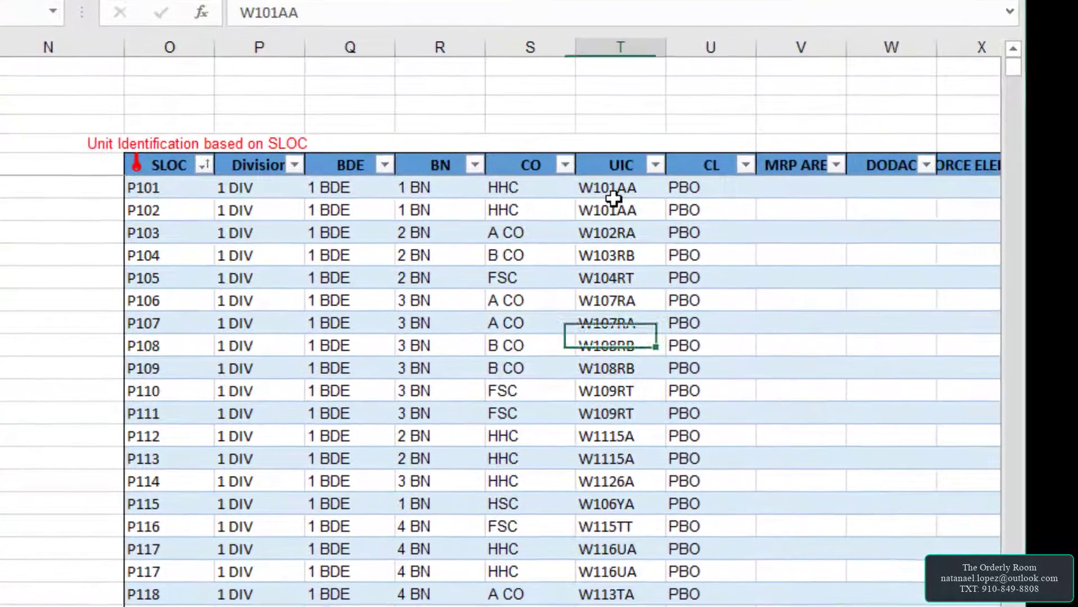
click(422, 187)
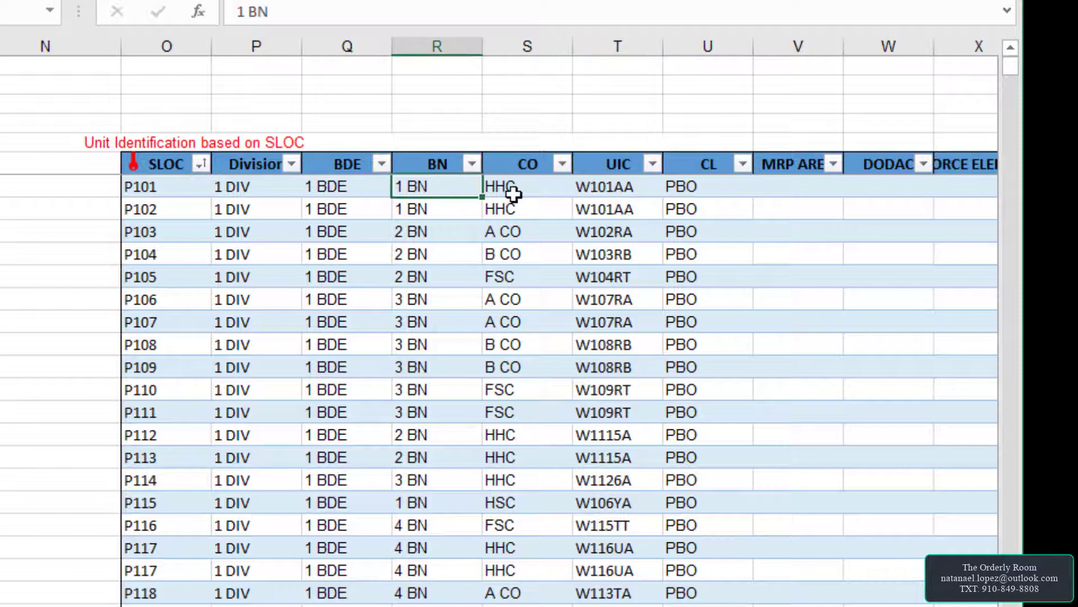
click(509, 189)
click(315, 191)
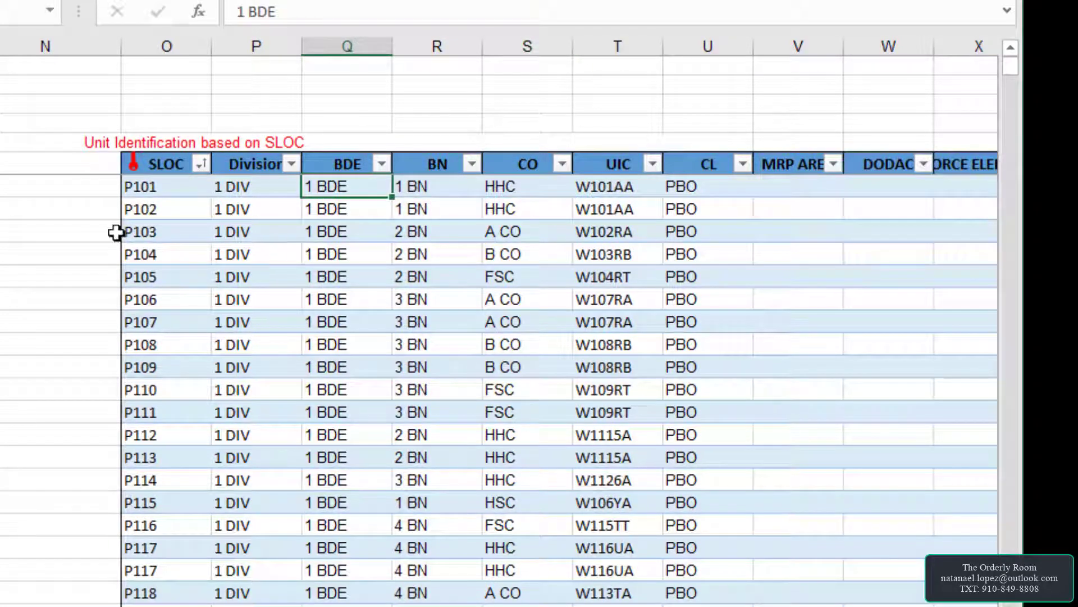
key(alt+Tab)
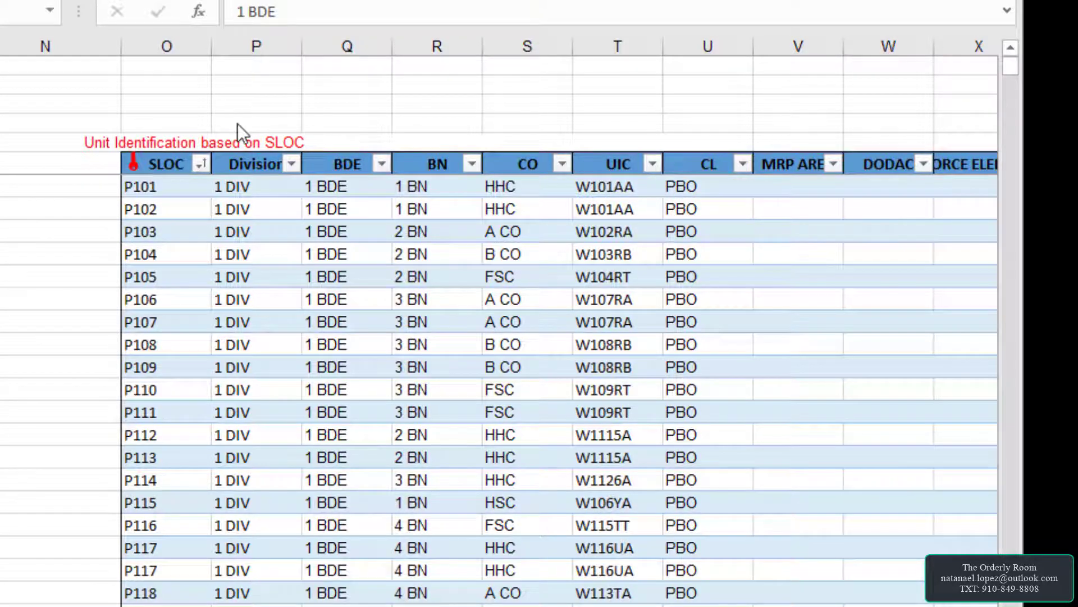
text(=vl)
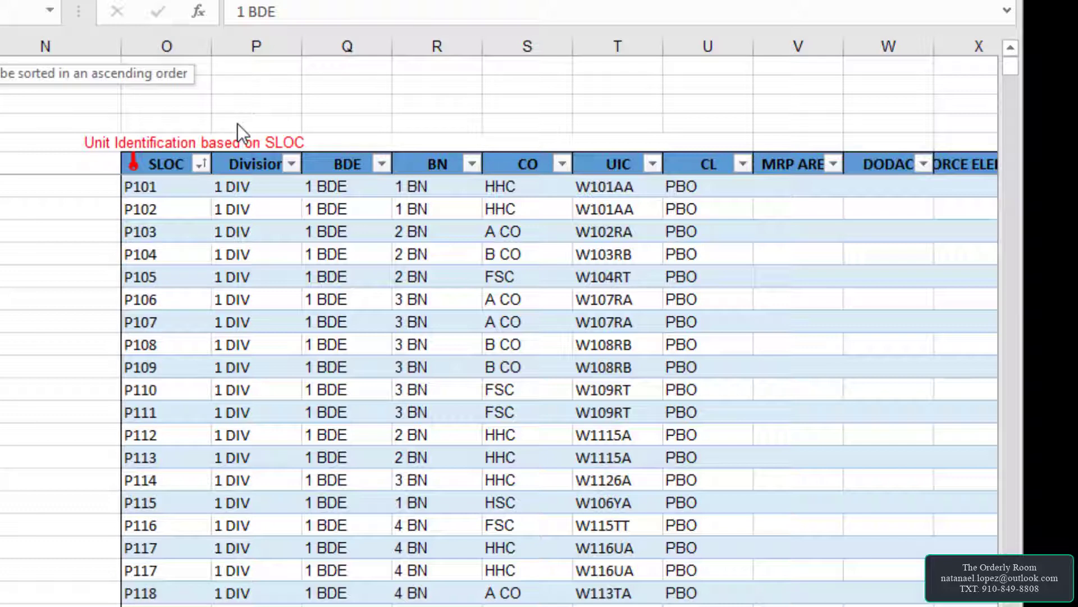
key(Tab)
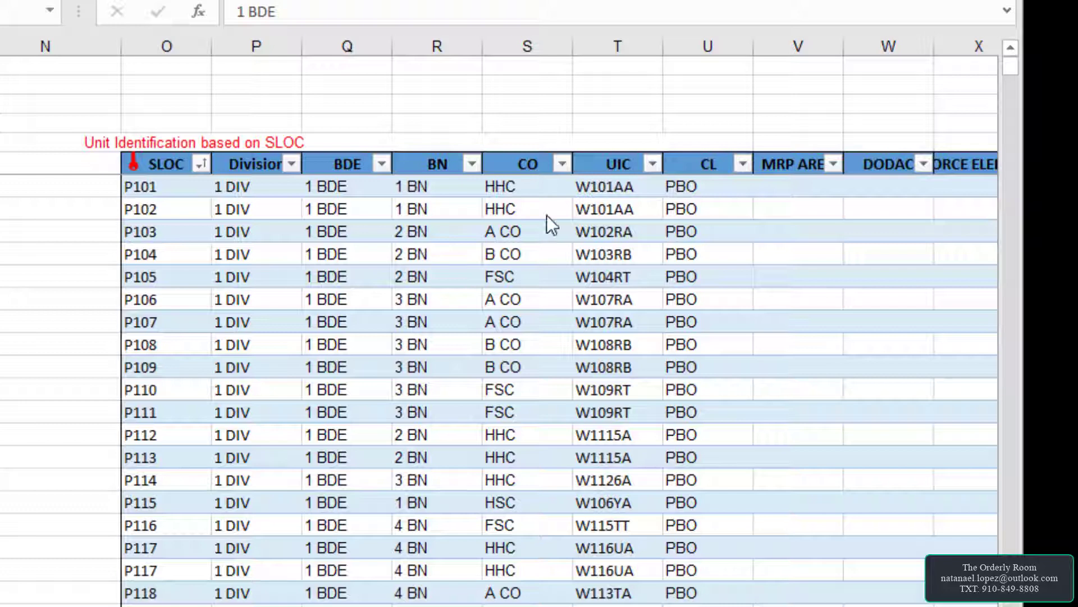
click(615, 46)
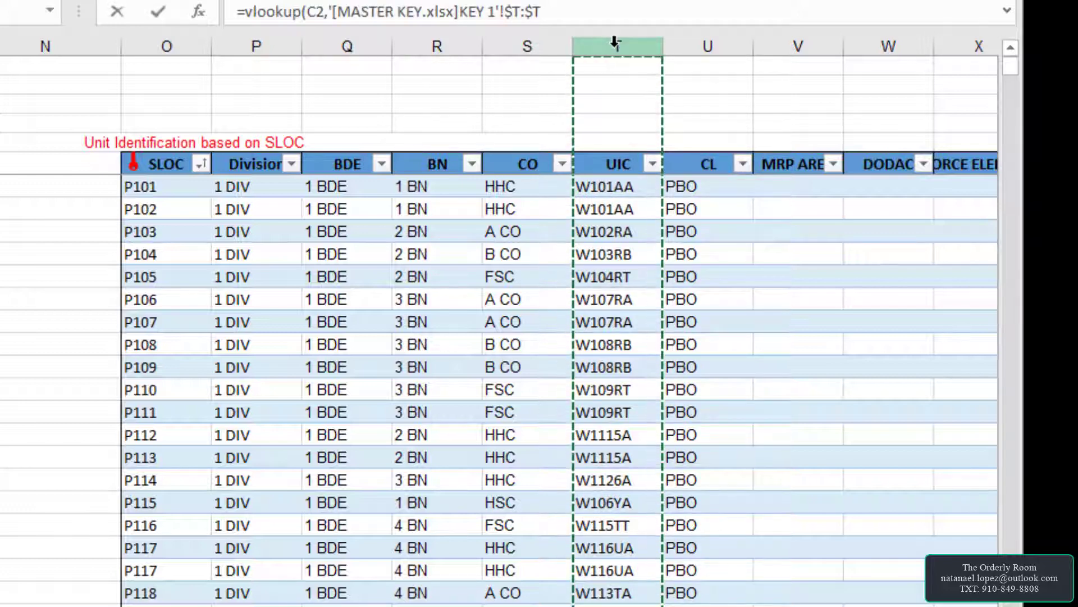
drag(614, 42, 890, 82)
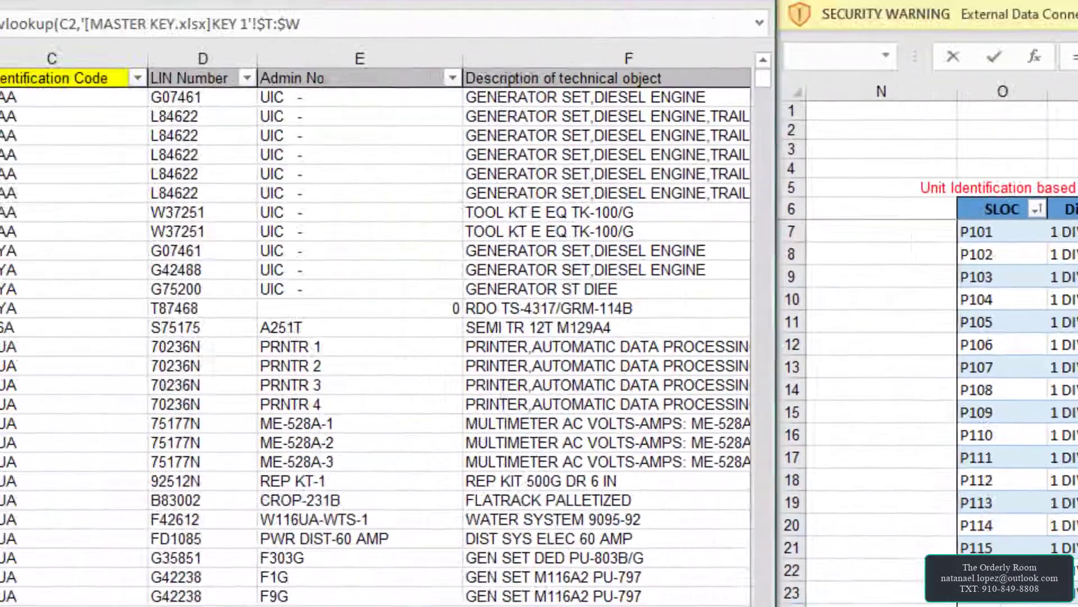
key(Escape)
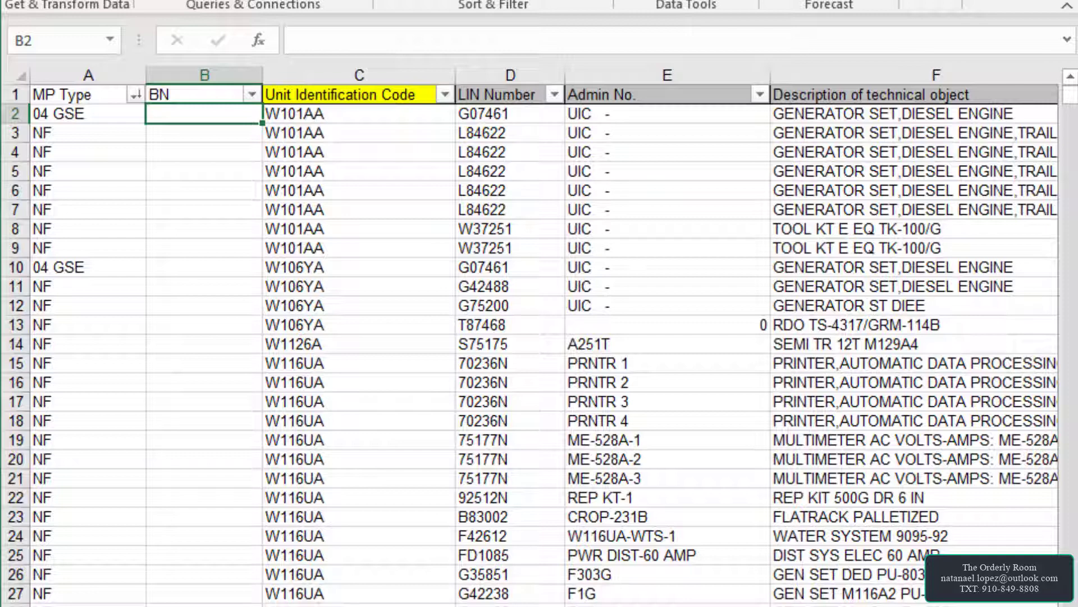
- Enter an INDEX formula in B2 that returns row 1, column 1 of the master key's UNIT_SLOC table
text(=)
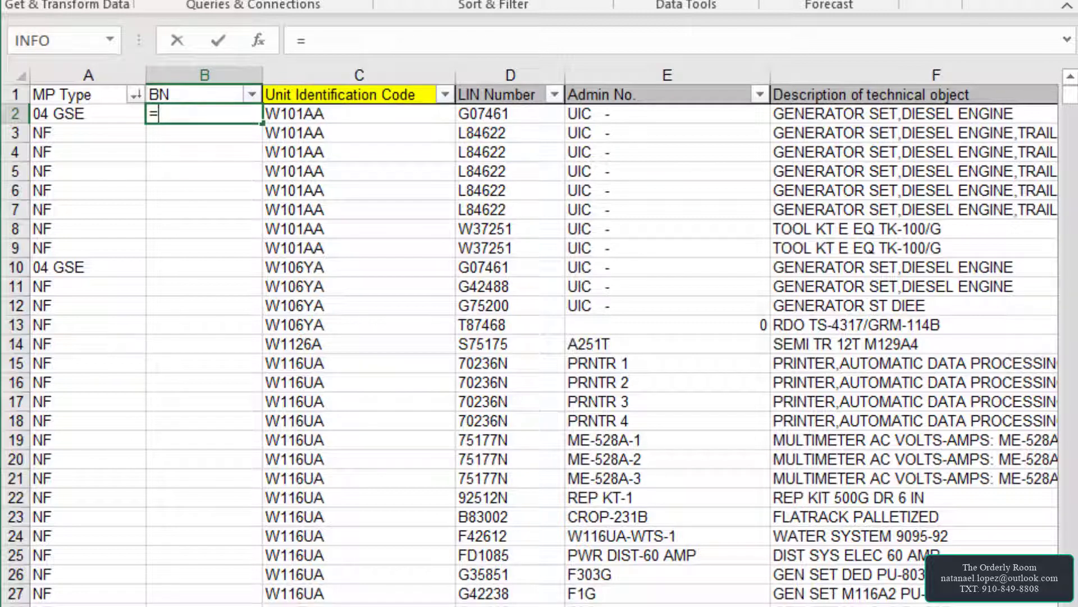
text(dex)
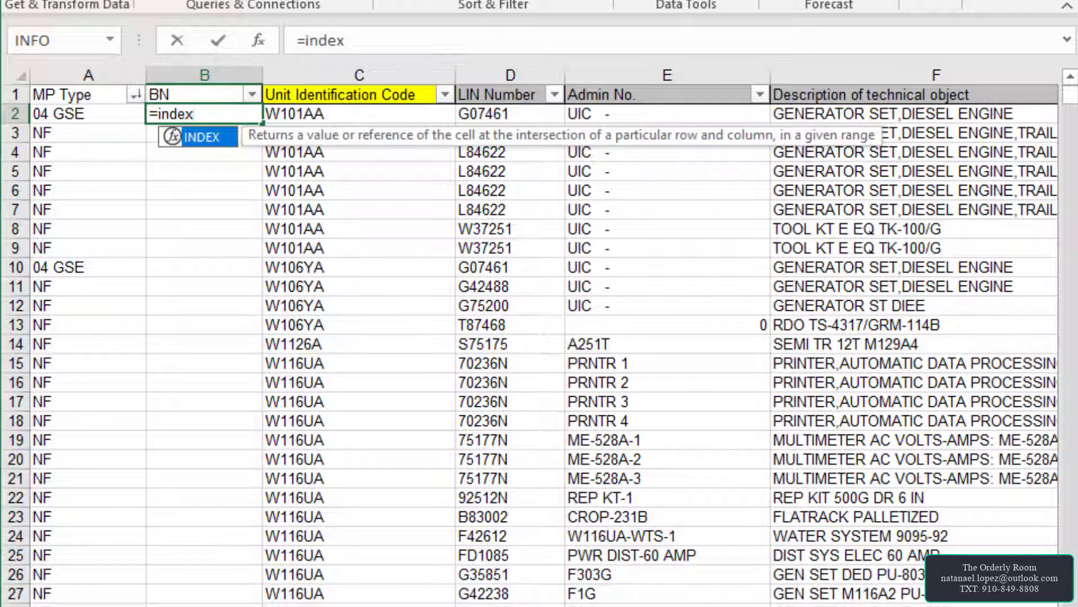
key(Tab)
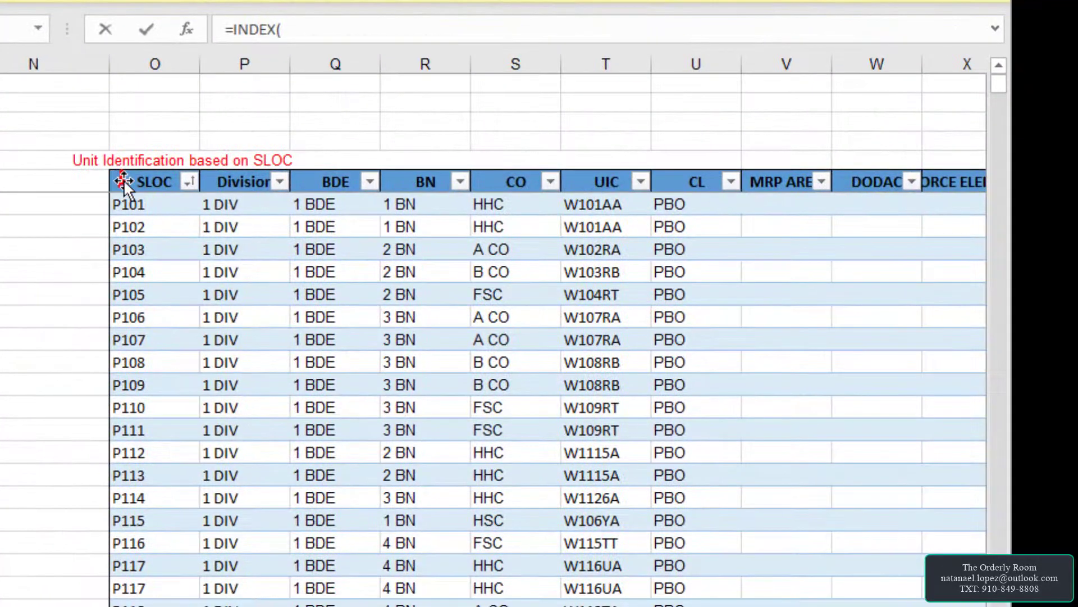
click(123, 180)
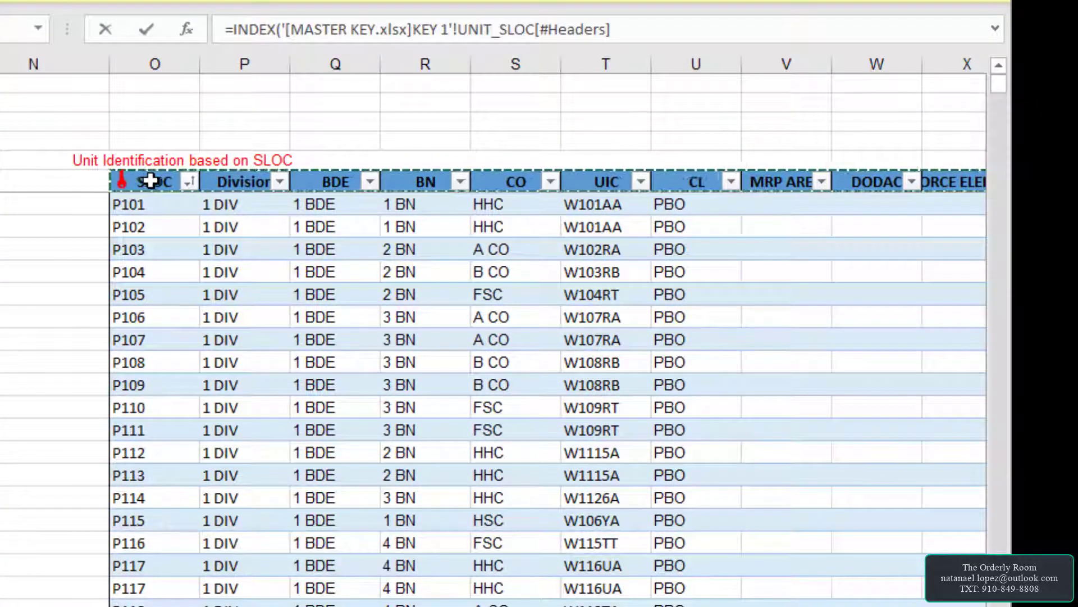
drag(121, 182, 163, 195)
click(113, 172)
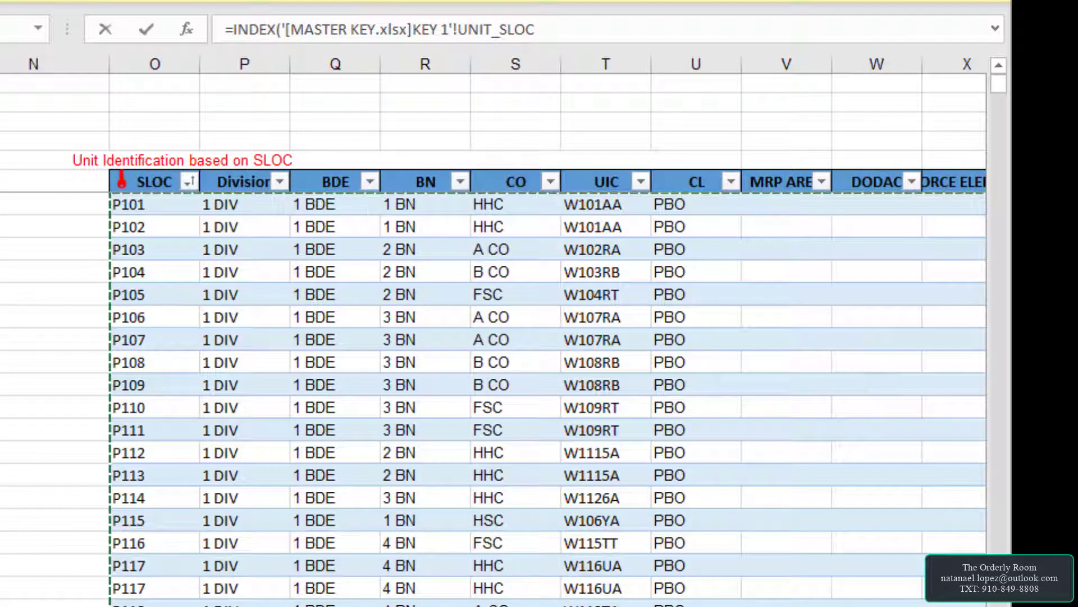
text(,)
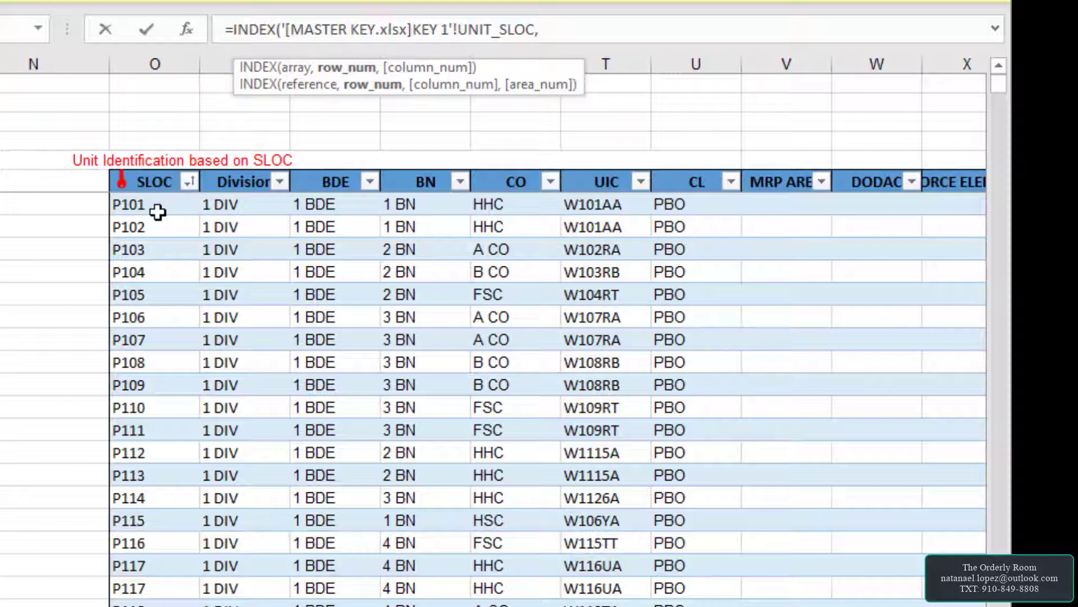
text(1,)
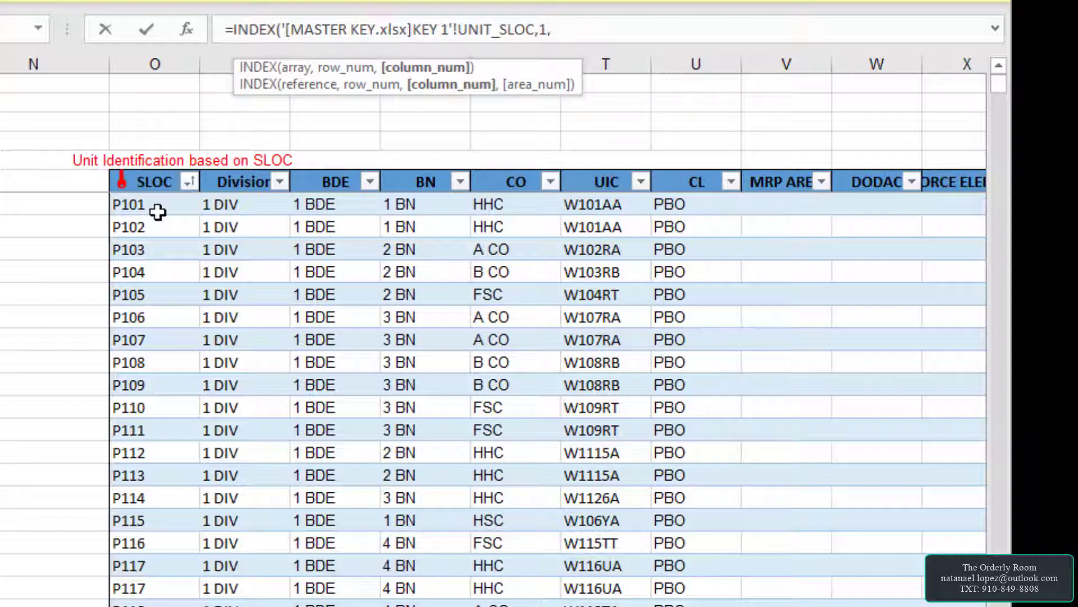
text(1))
key(Return)
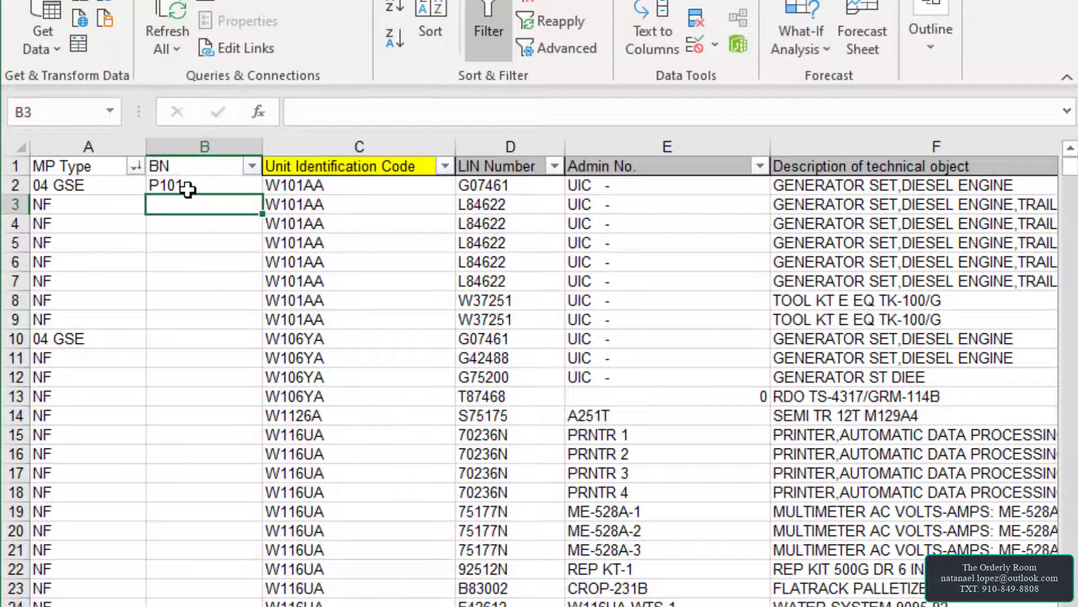
- Set the column number of the INDEX formula in B2 to 5
click(188, 190)
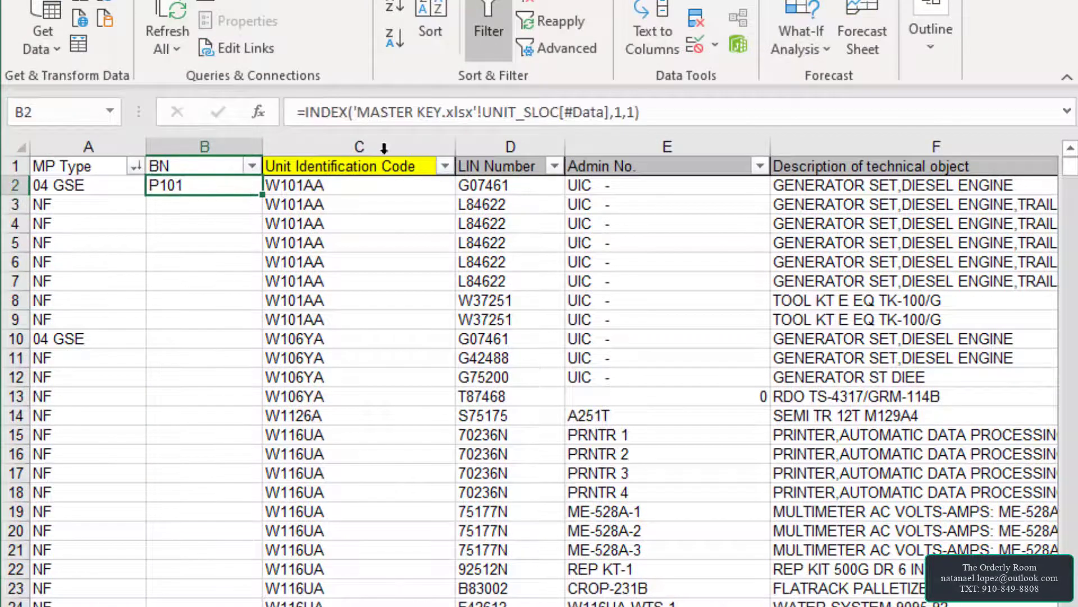
click(633, 112)
key(BackSpace)
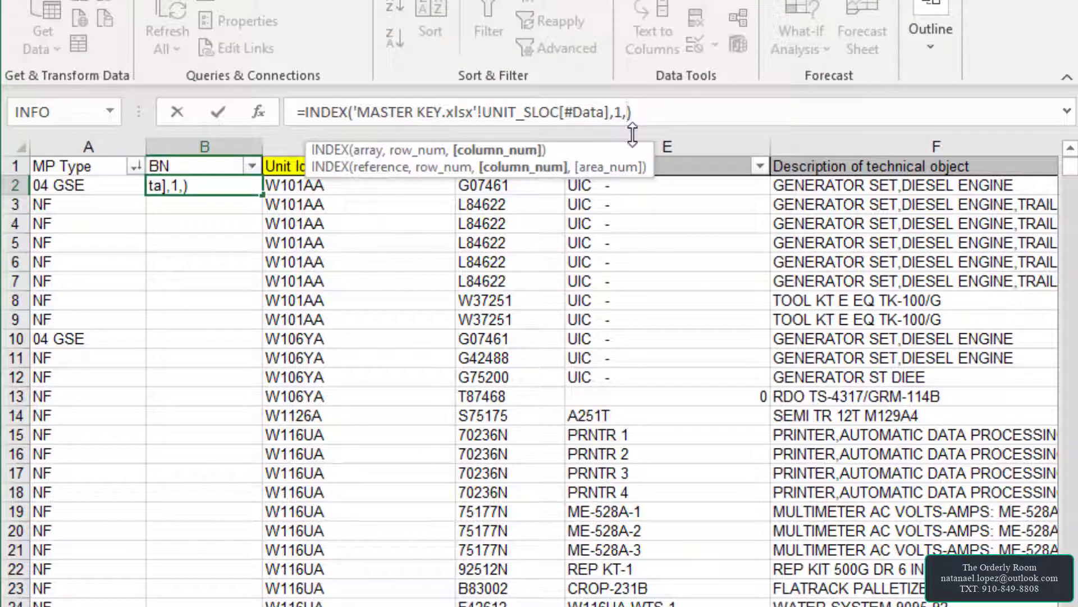
key(Return)
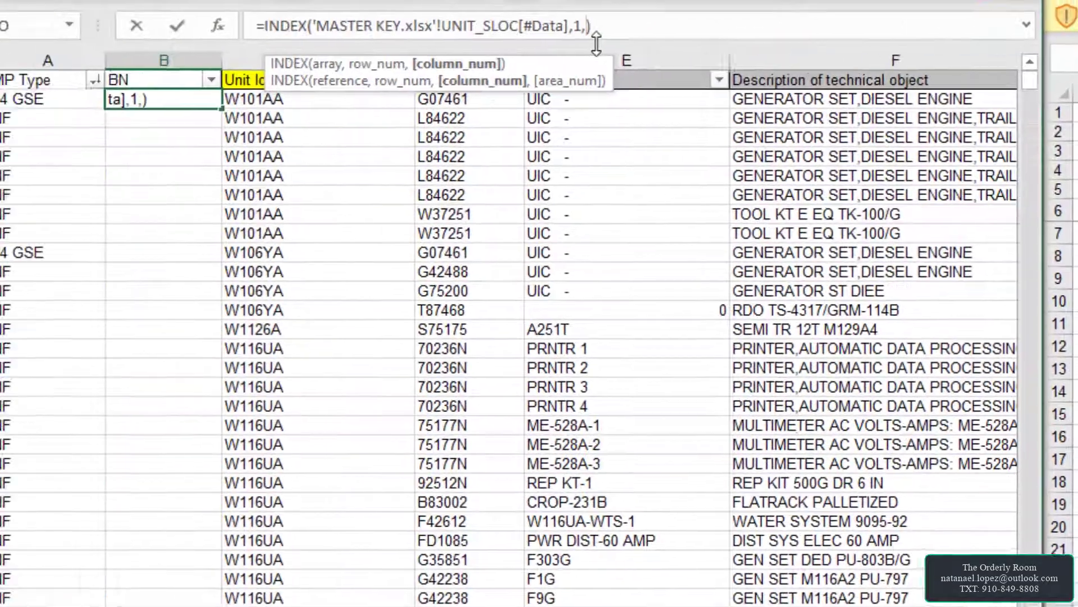
text(5))
key(Return)
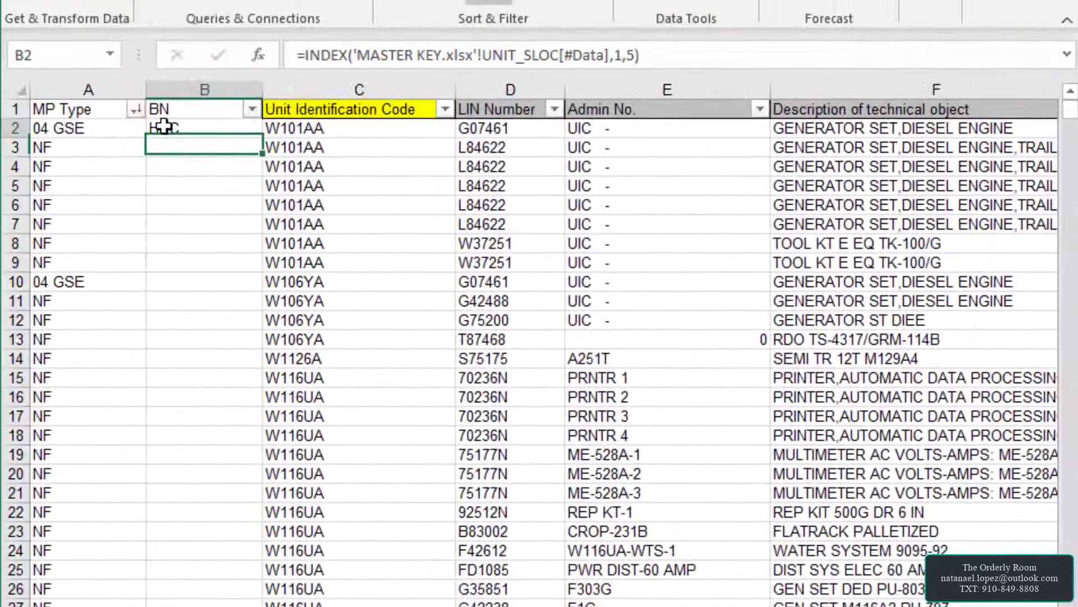
- Set the row number of the INDEX formula in B2 to 4
click(163, 126)
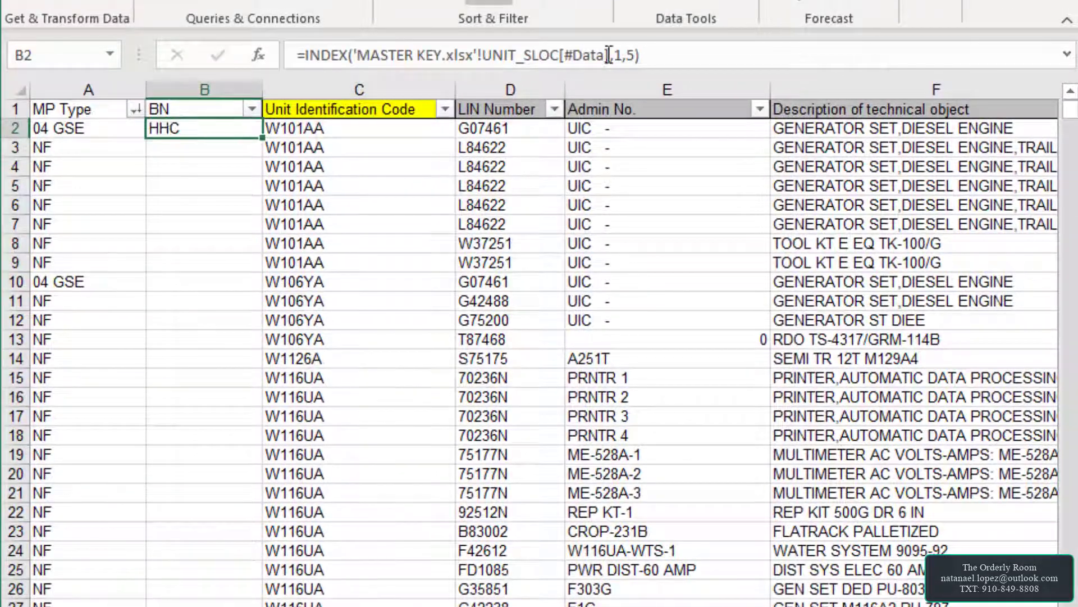
click(619, 56)
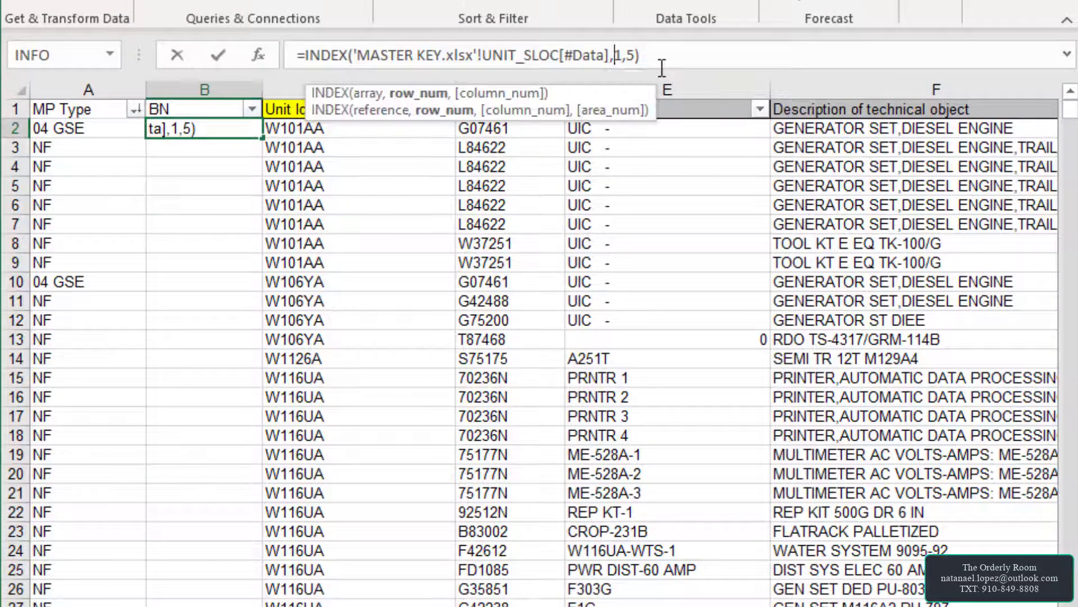
key(Delete)
text(4)
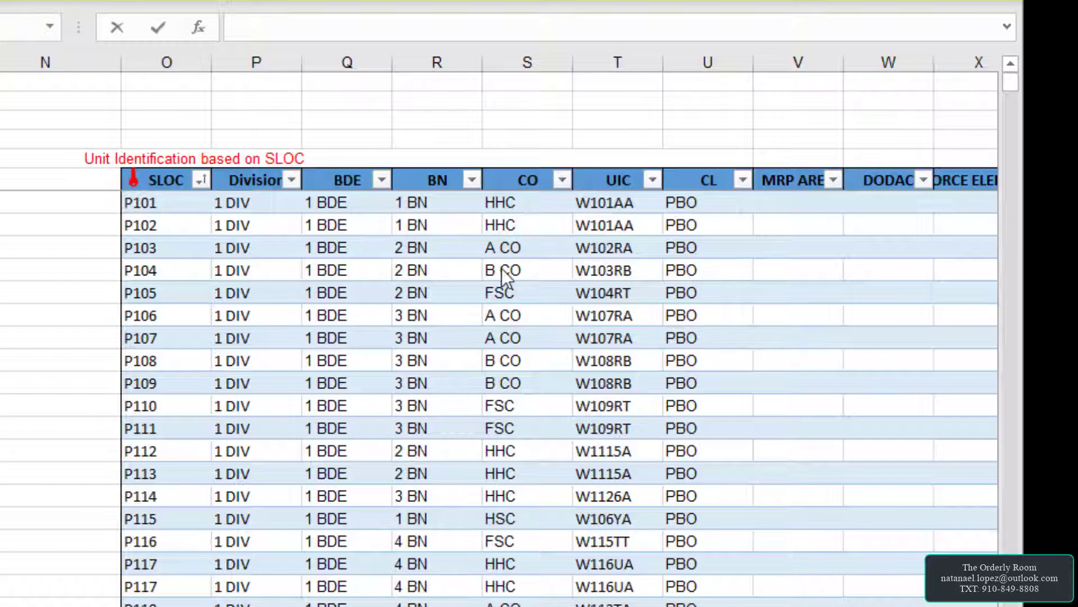
key(Return)
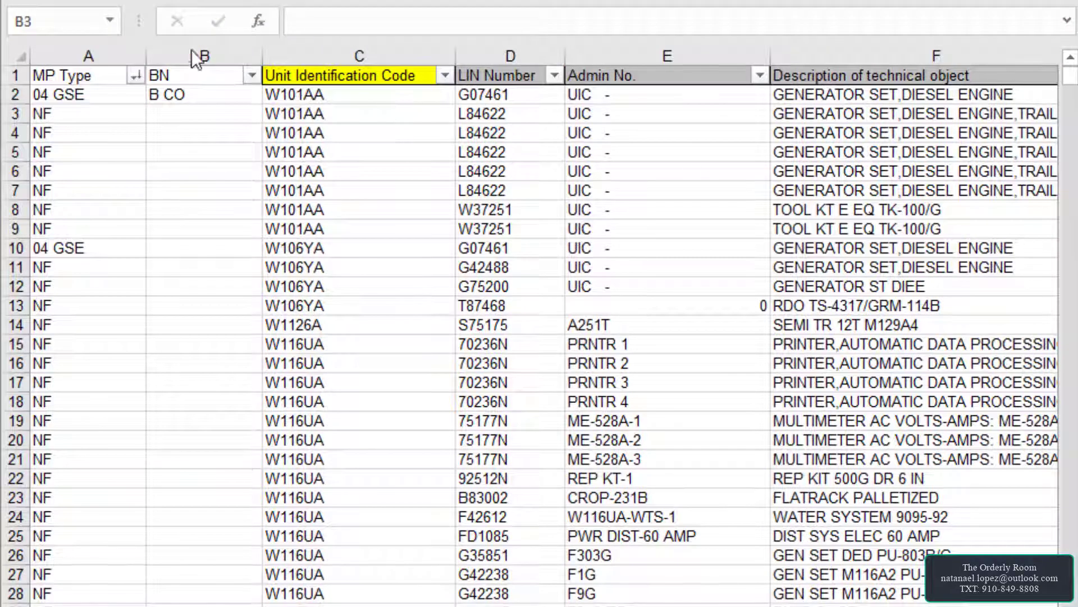
- Replace the row number in B2's INDEX formula with an exact MATCH of C2 against the master key's UNIT_SLOC[UIC] column
click(178, 93)
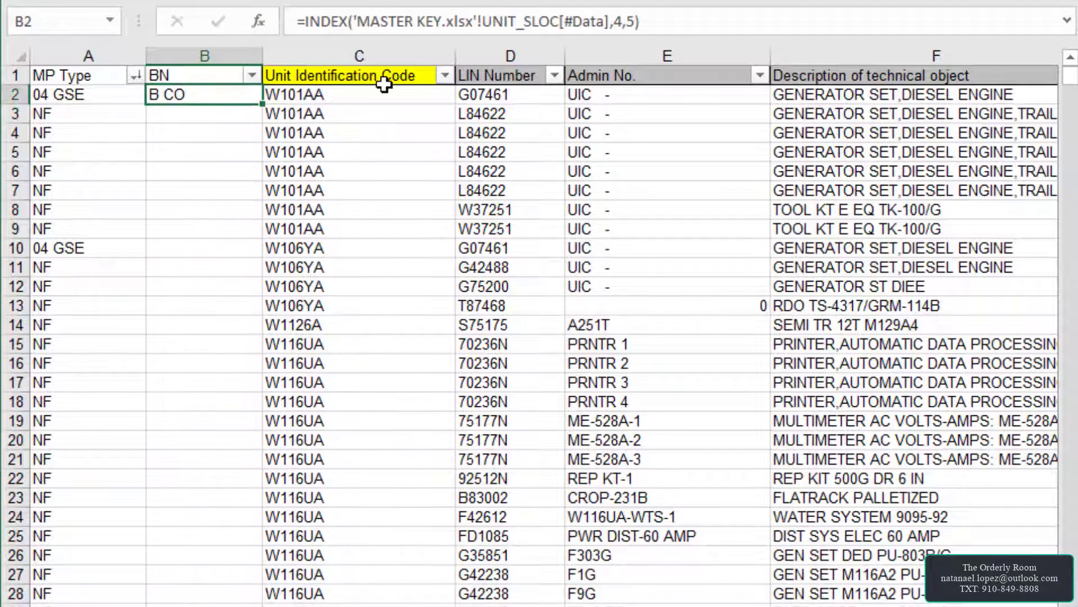
click(623, 21)
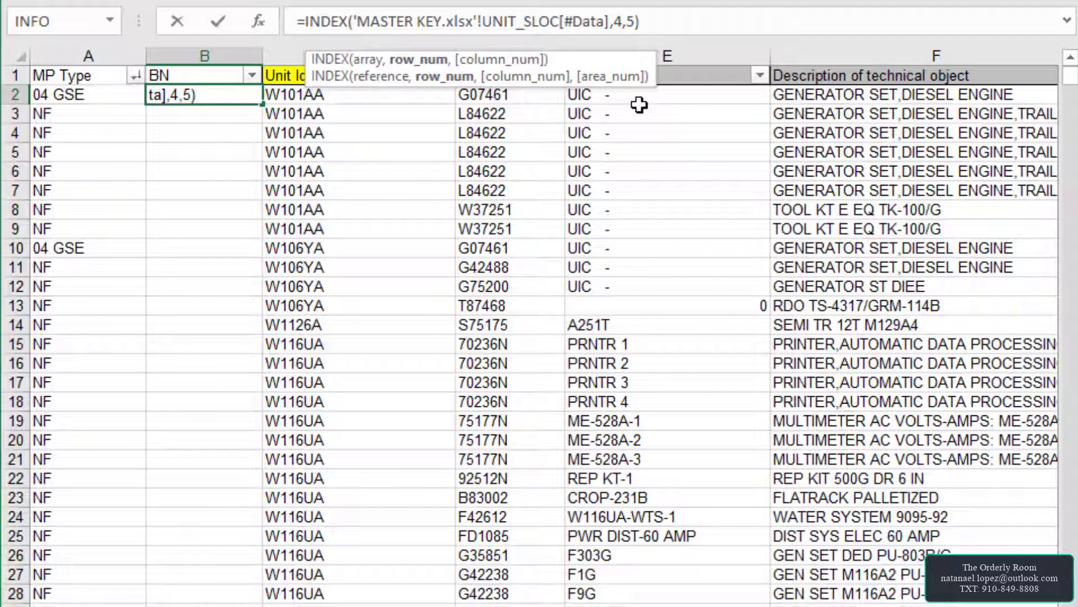
key(BackSpace)
text(match)
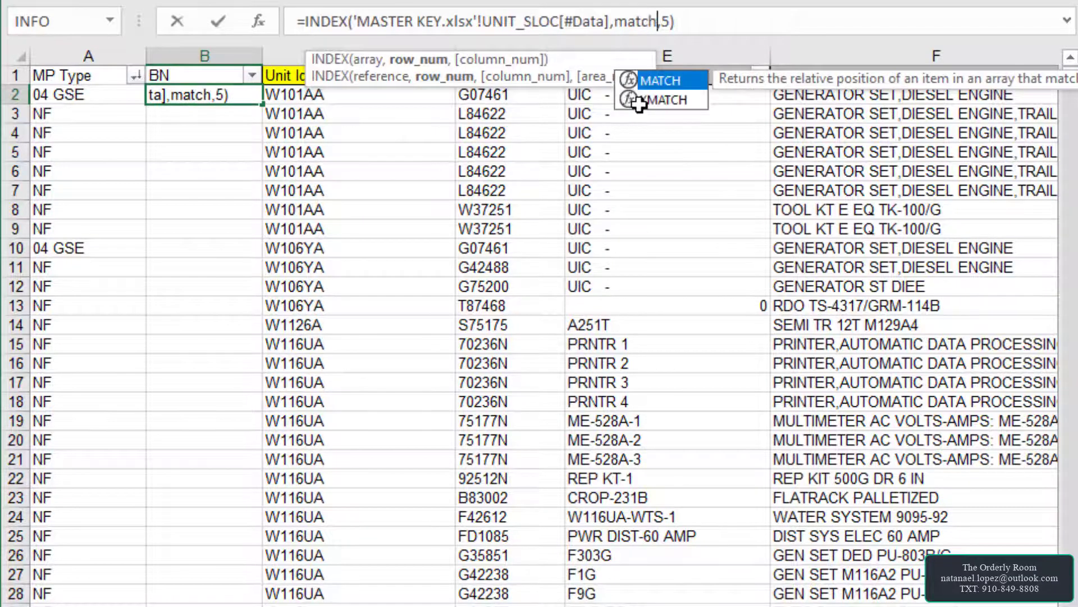
key(Tab)
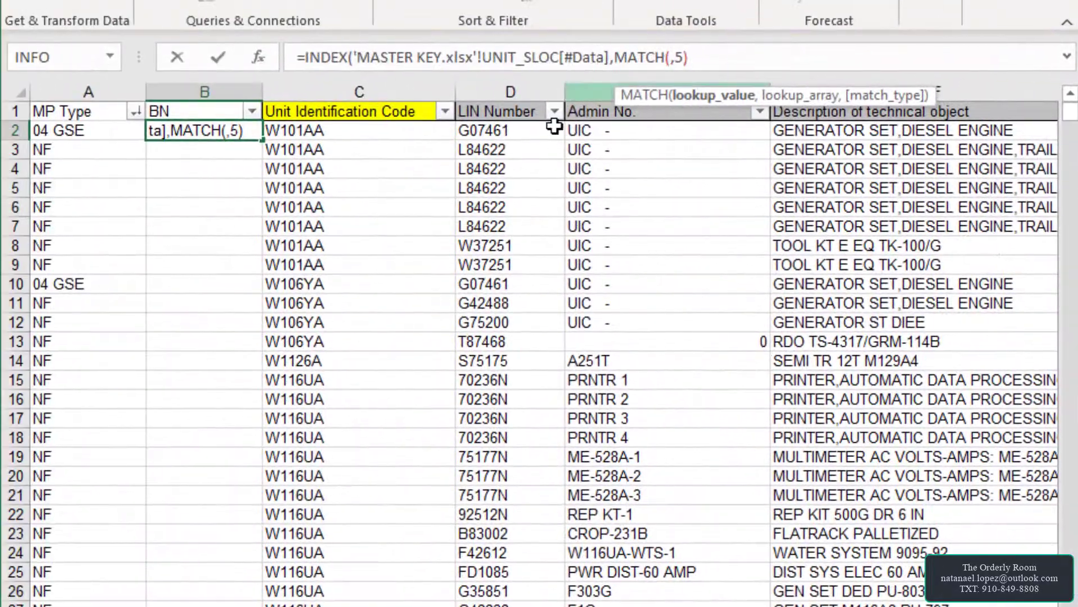
click(387, 134)
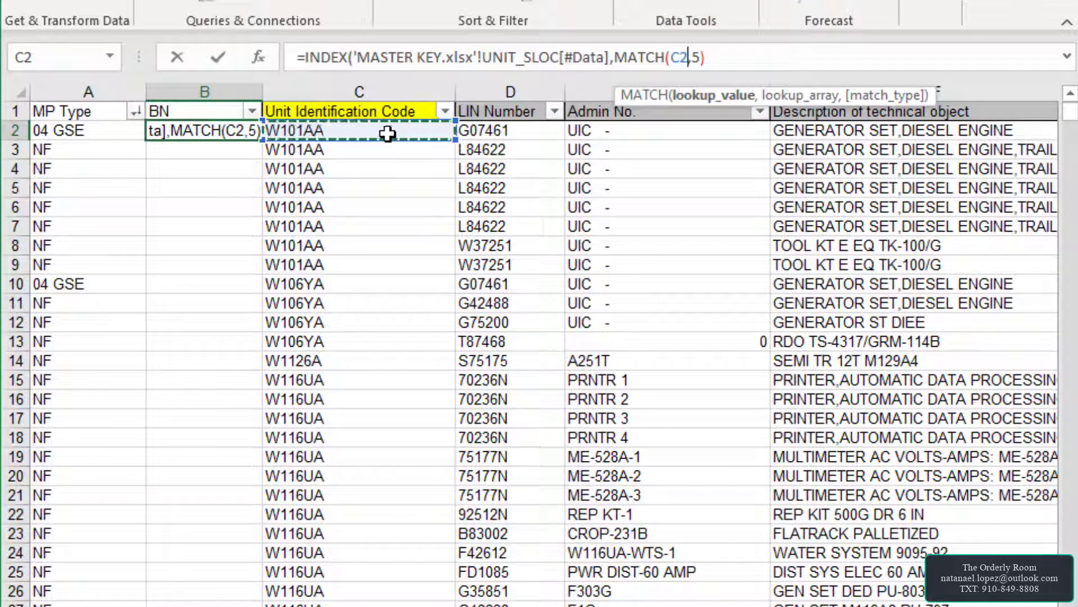
text(,)
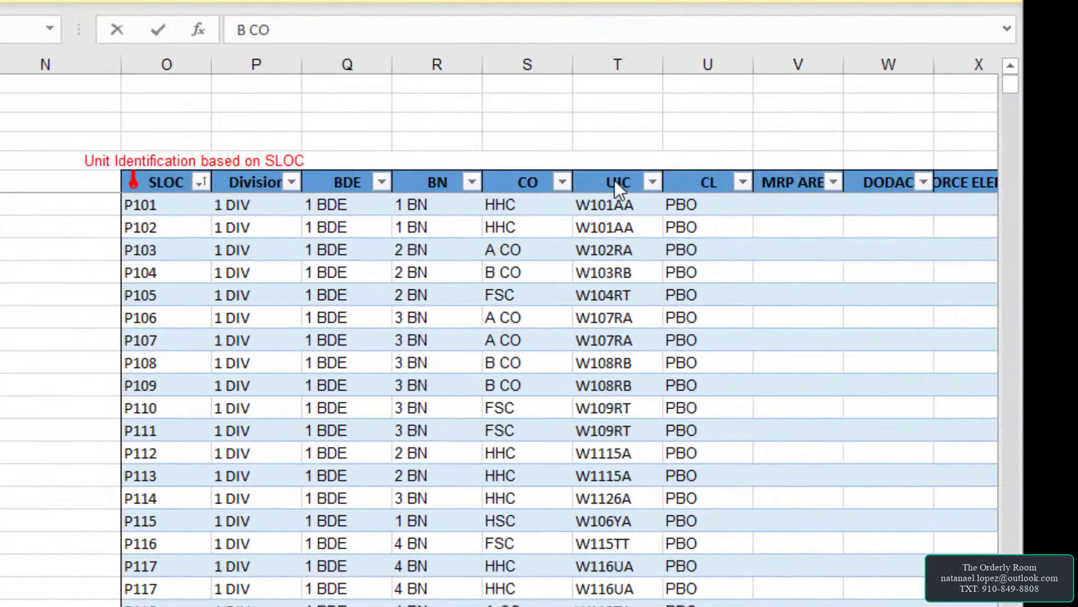
click(615, 181)
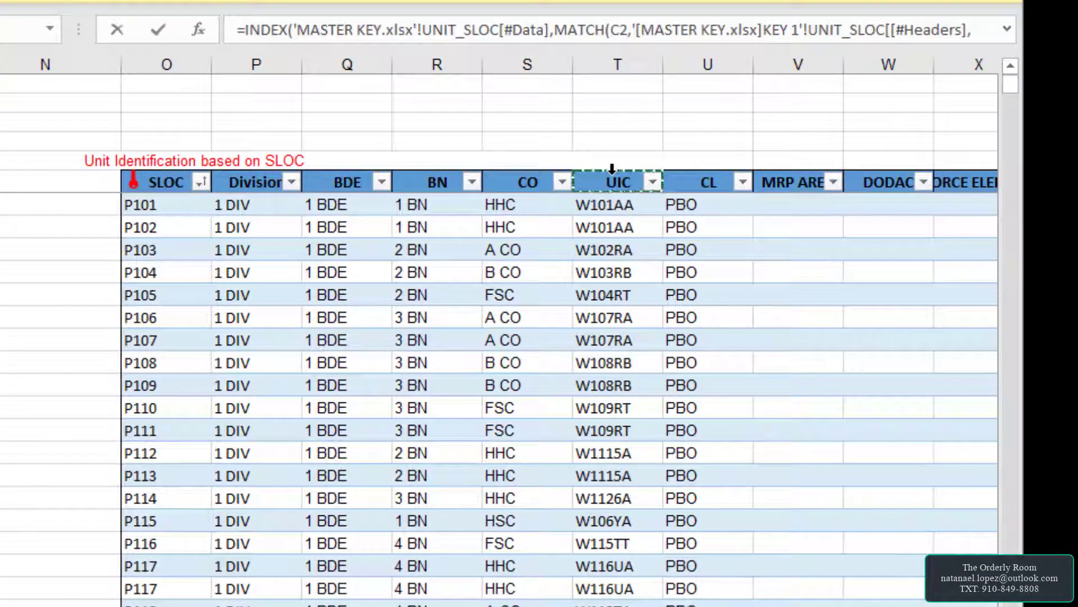
click(612, 168)
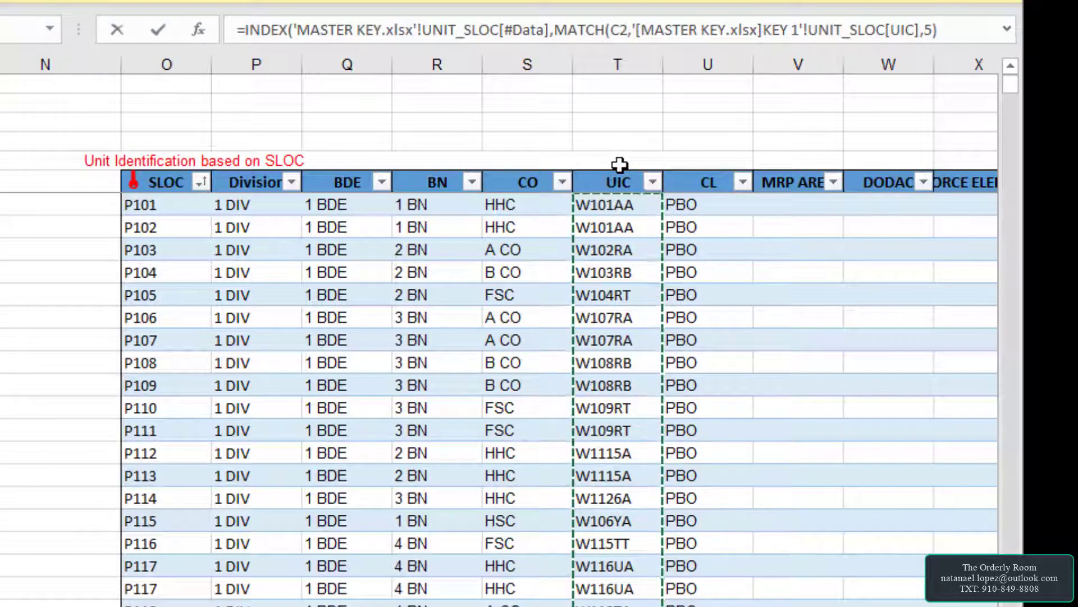
text(,0)
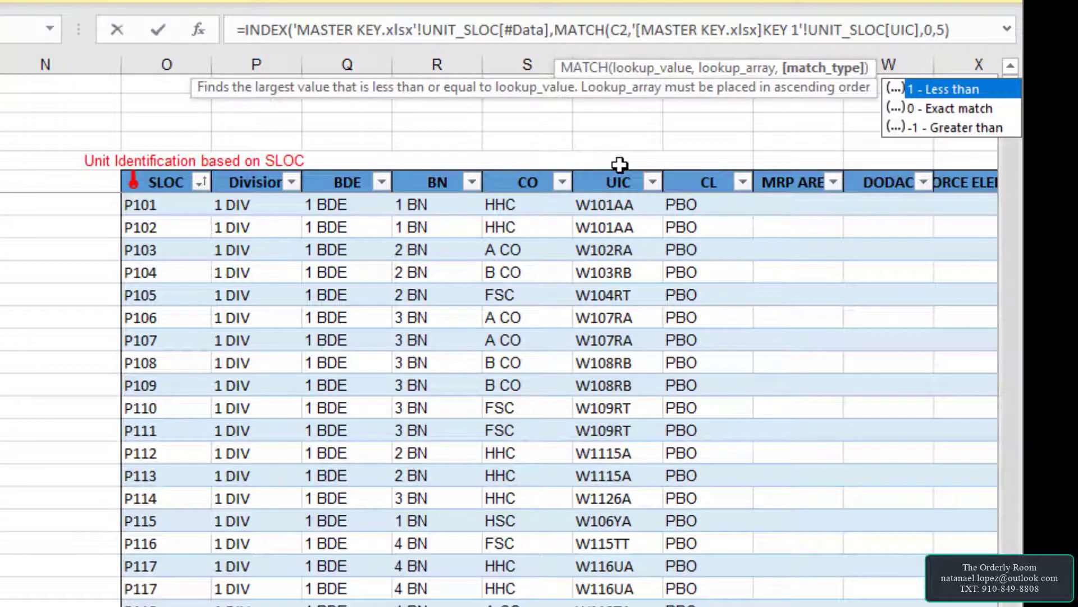
text())
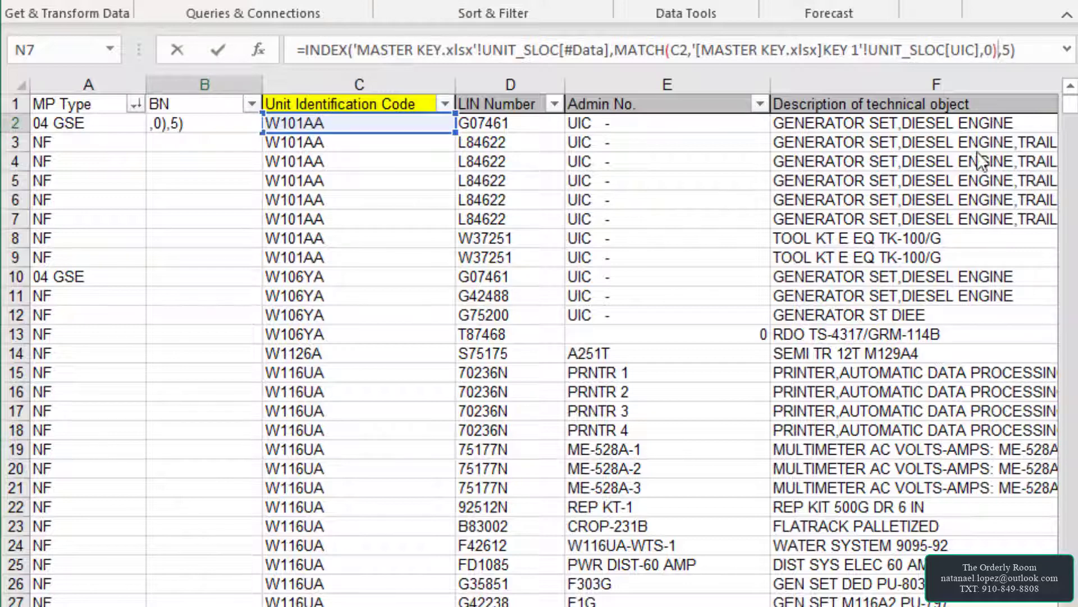
key(Return)
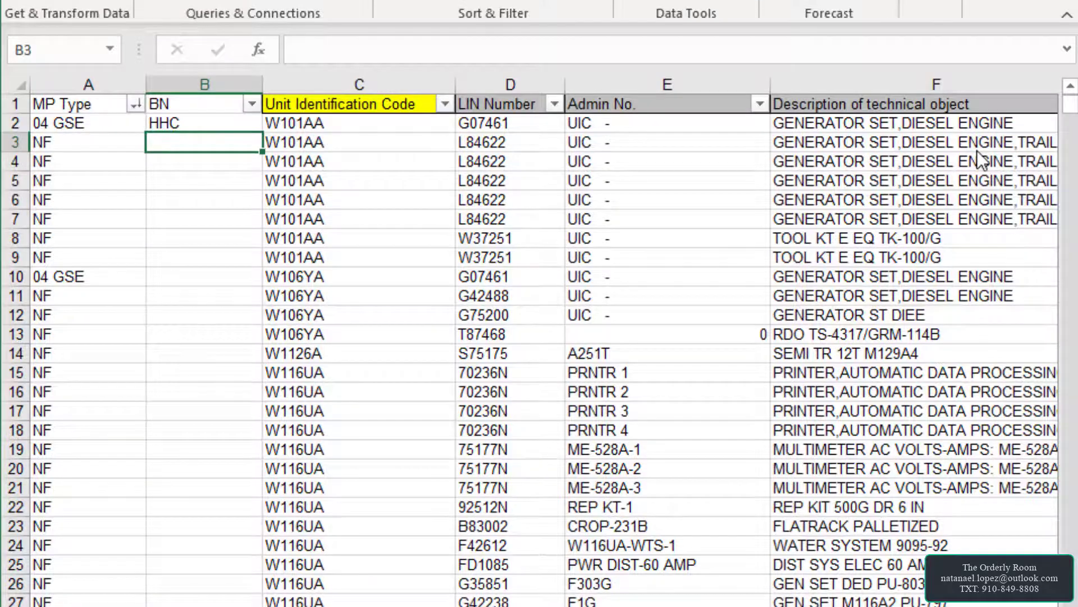
- Fill the INDEX MATCH formula from B2 down the whole BN column
click(178, 122)
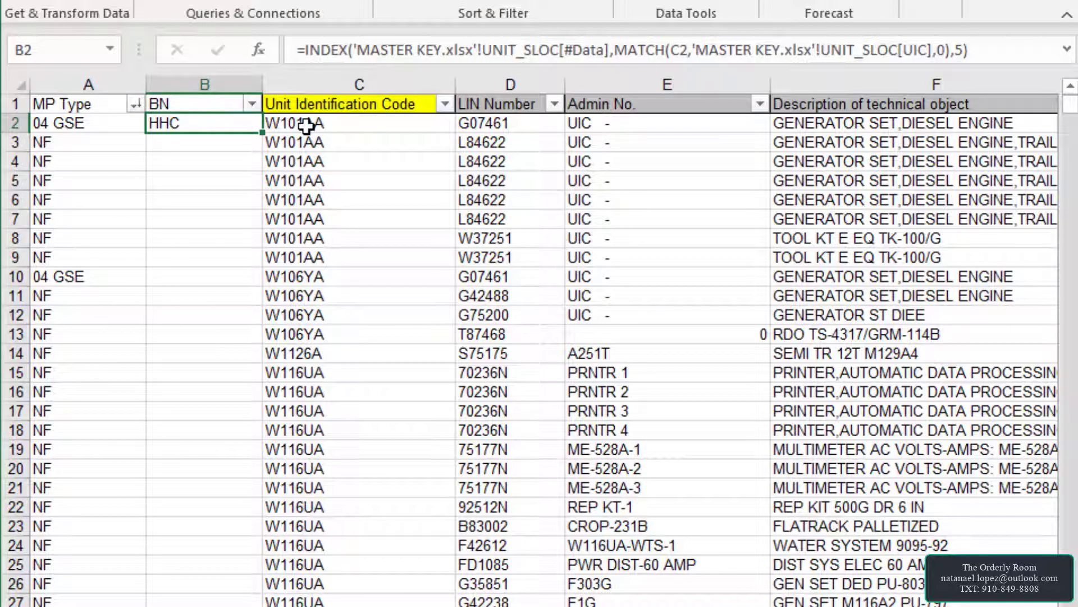
double_click(263, 131)
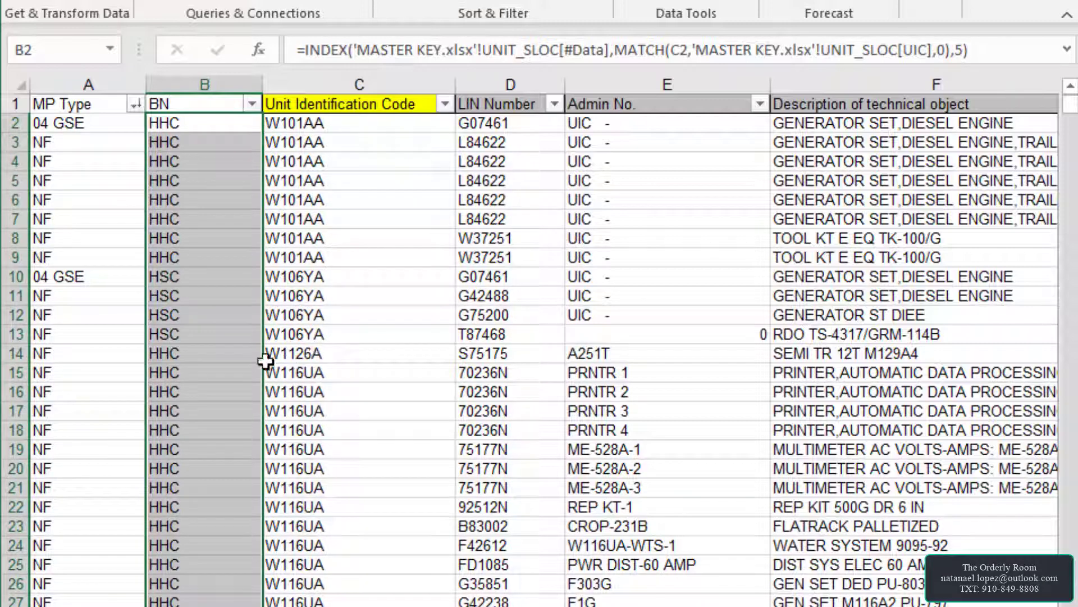
click(225, 126)
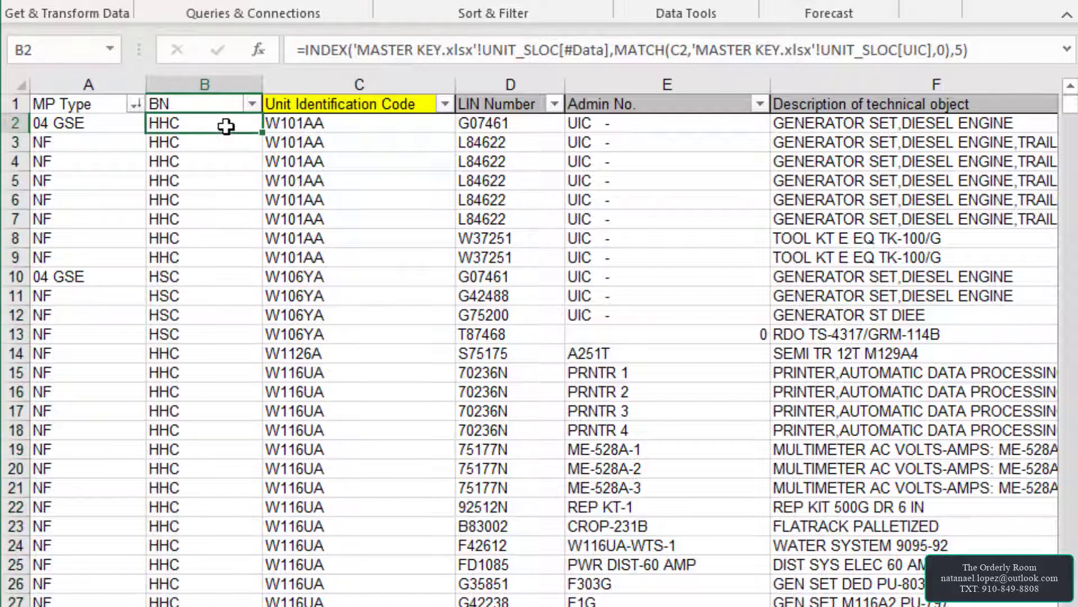
key(ctrl+c)
click(224, 104)
key(ctrl+v)
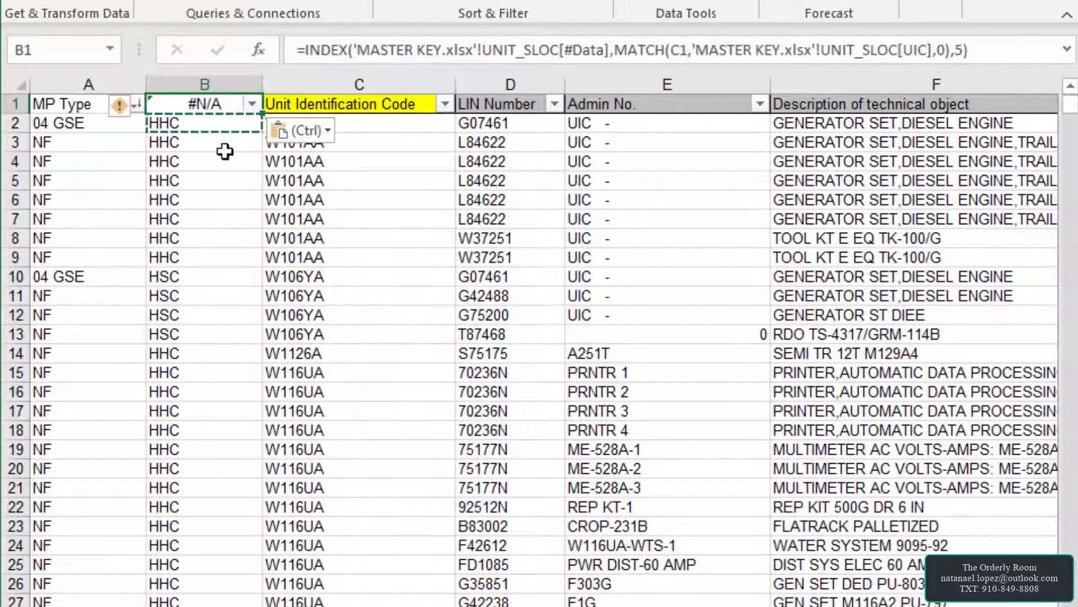
text(BN)
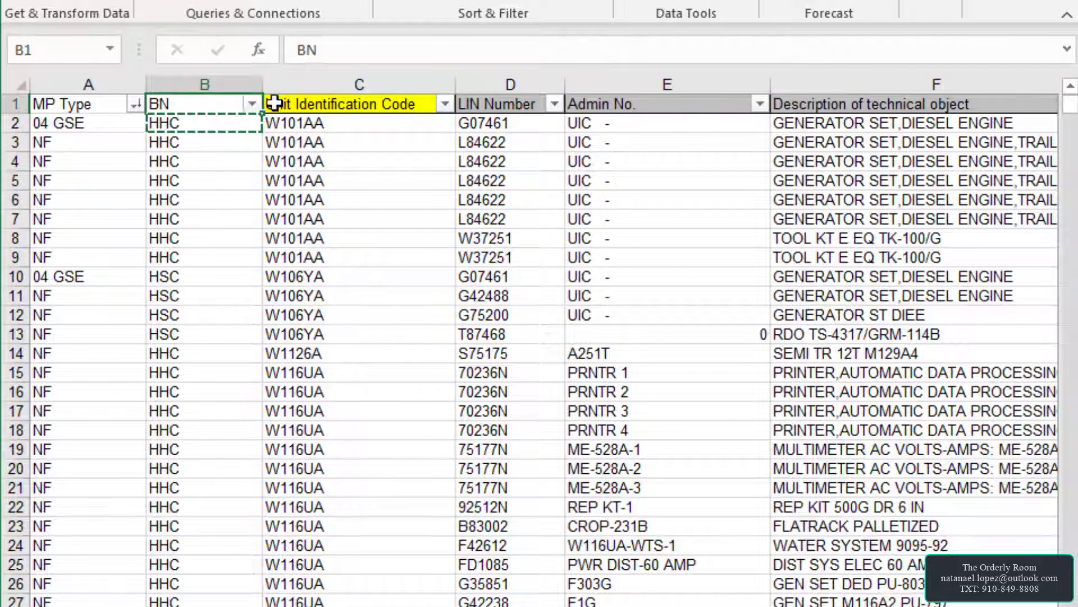
- Examine the distinct values in the BN column's filter list and look through the filled rows
click(251, 103)
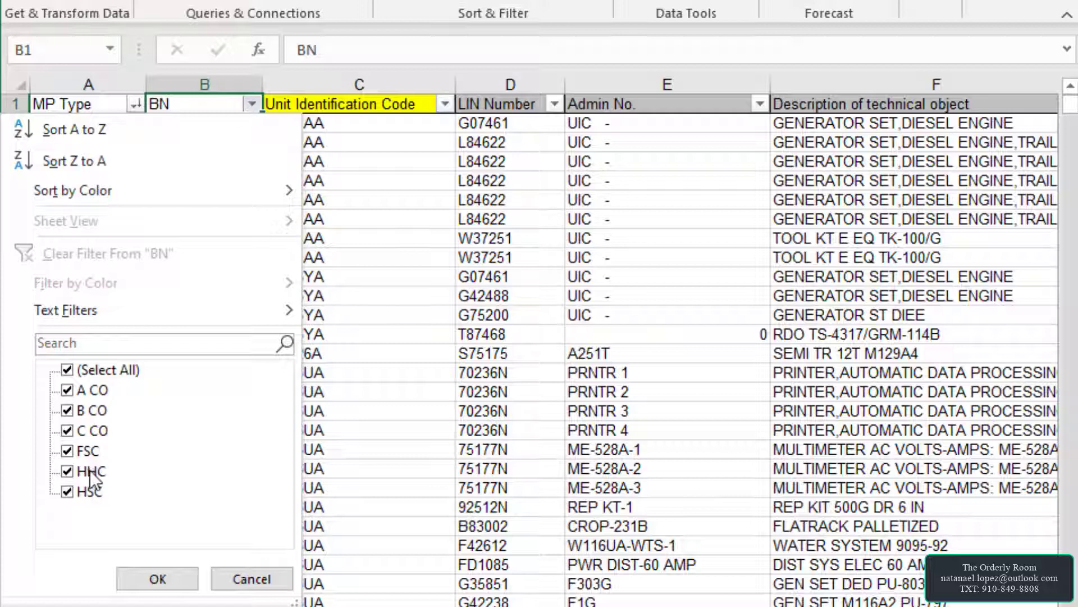
click(342, 503)
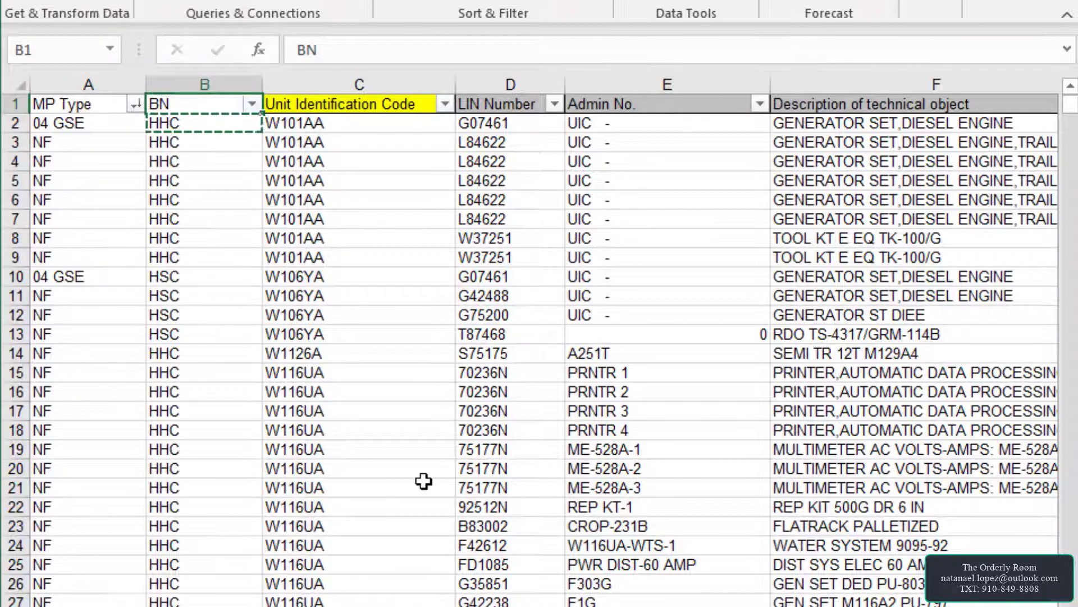
scroll(405, 414, down, 3)
scroll(405, 414, down, 12)
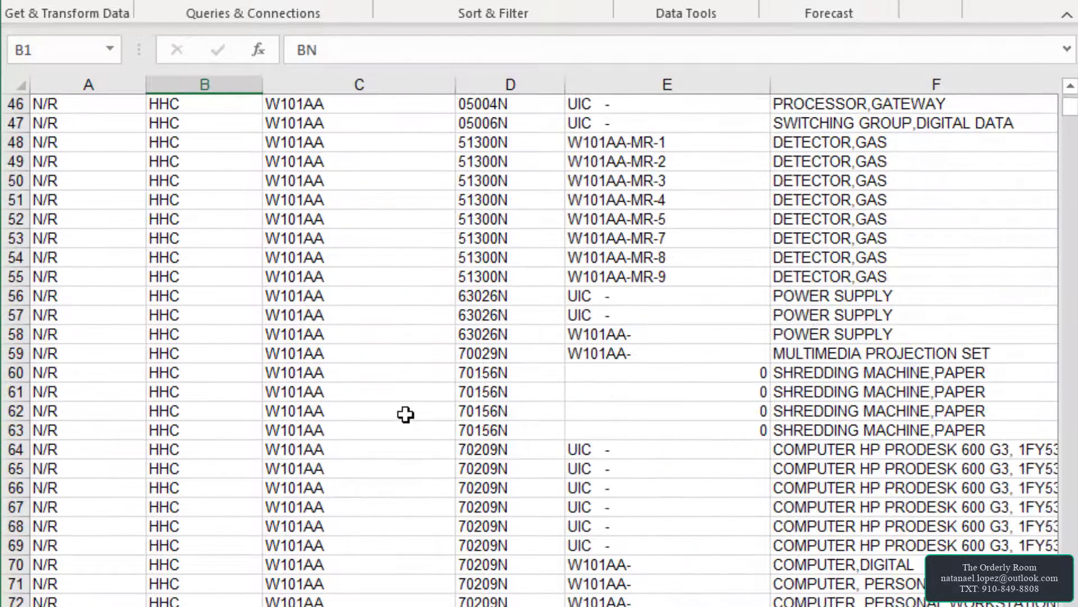
scroll(406, 414, up, 14)
scroll(296, 170, up, 1)
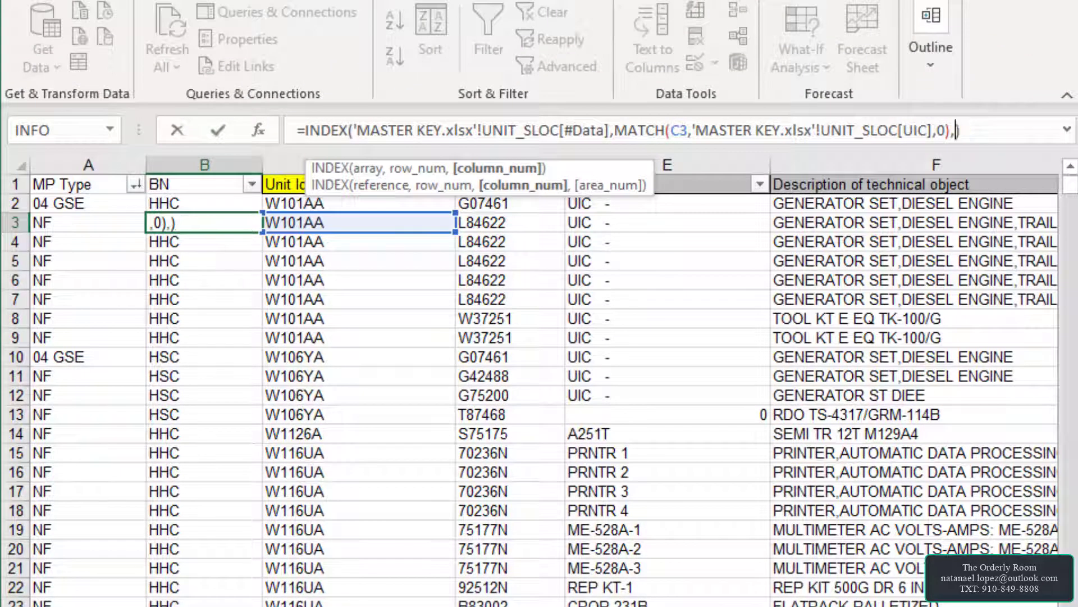
- Set the INDEX column number in B3 to 3 and copy that formula throughout the BN column, including B2
key(Return)
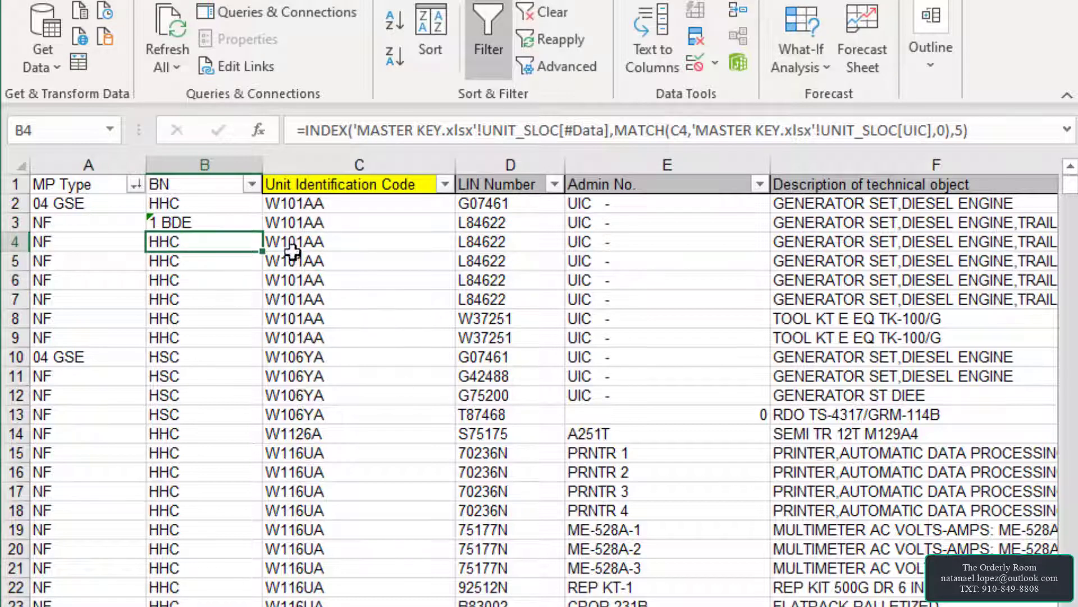
click(252, 222)
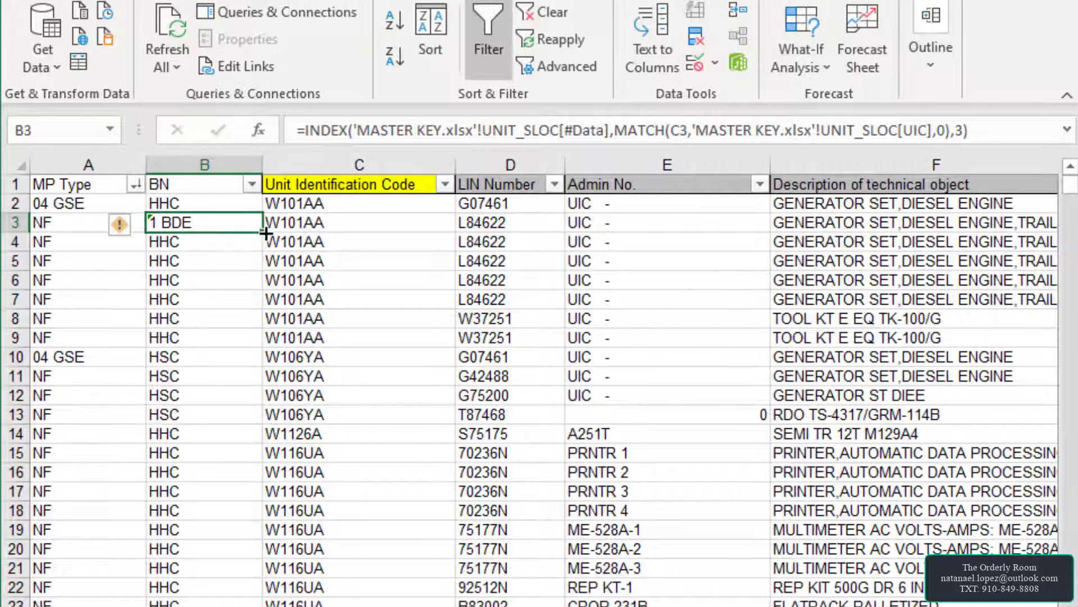
double_click(263, 231)
drag(263, 231, 261, 201)
click(240, 202)
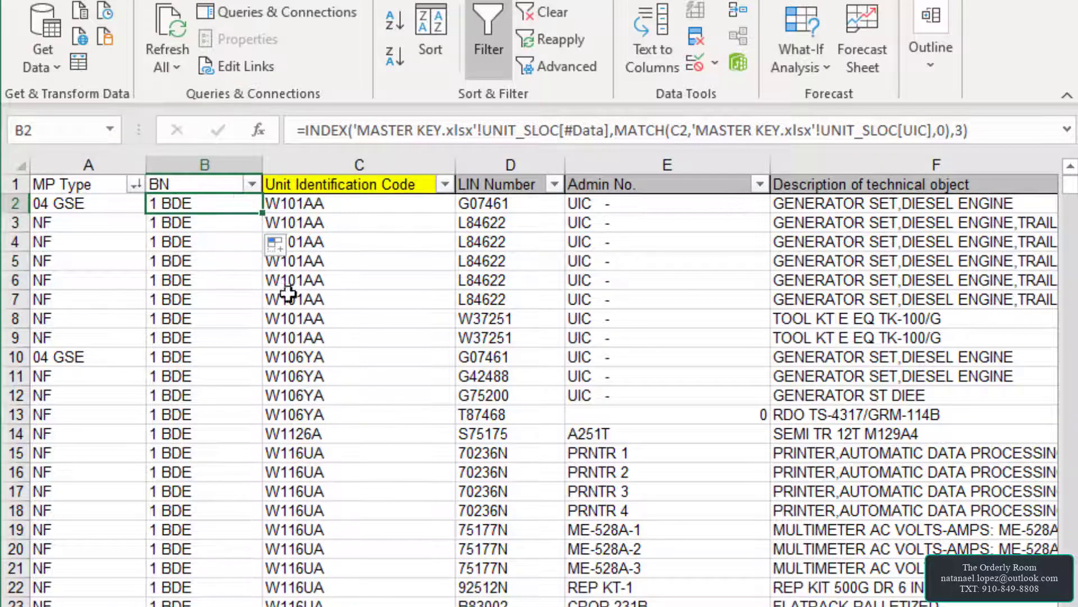
key(ctrl+shift+Down)
click(232, 196)
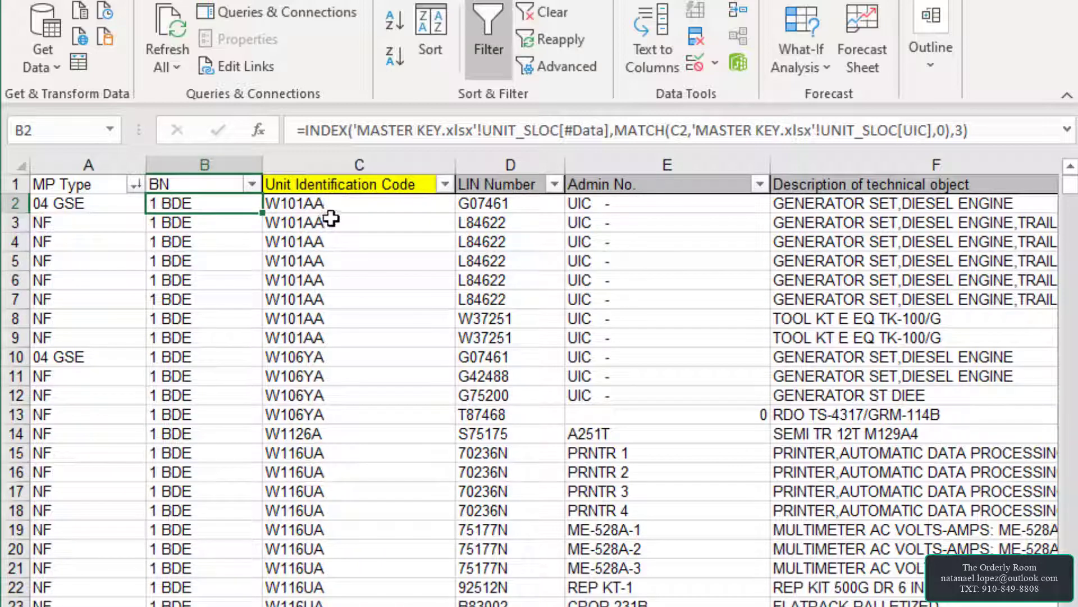
- Replace the column number in B2's INDEX formula with an exact MATCH of $B$1 against the UNIT_SLOC table headers
click(212, 185)
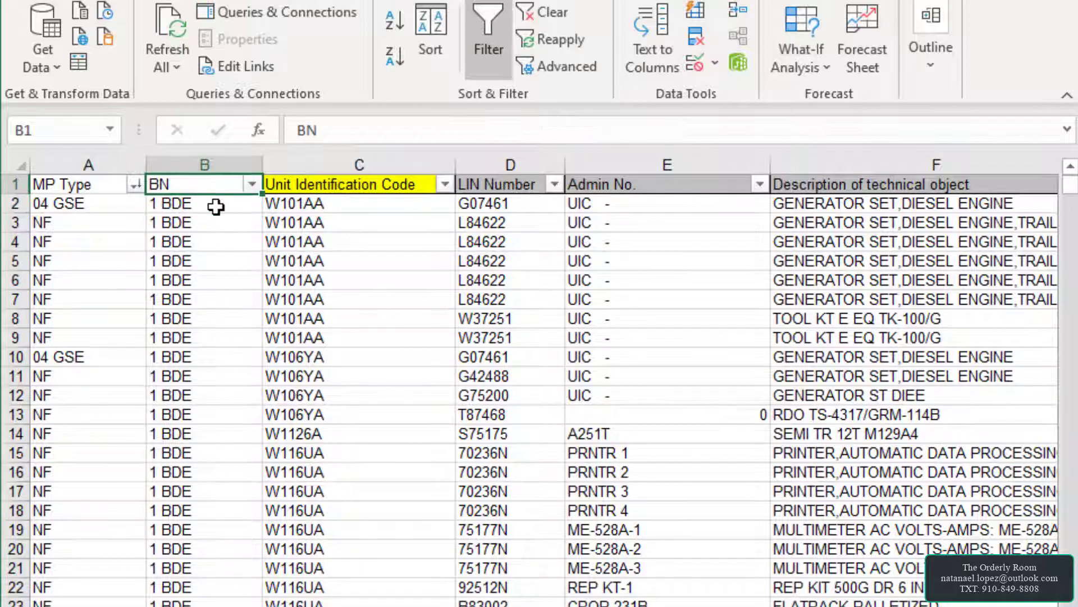
click(214, 204)
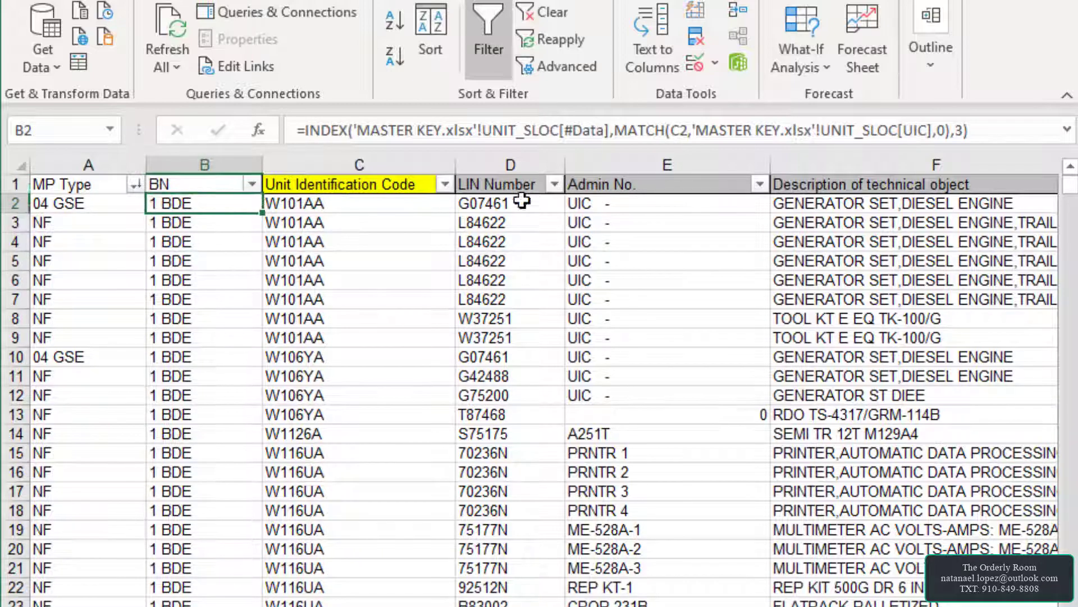
click(964, 130)
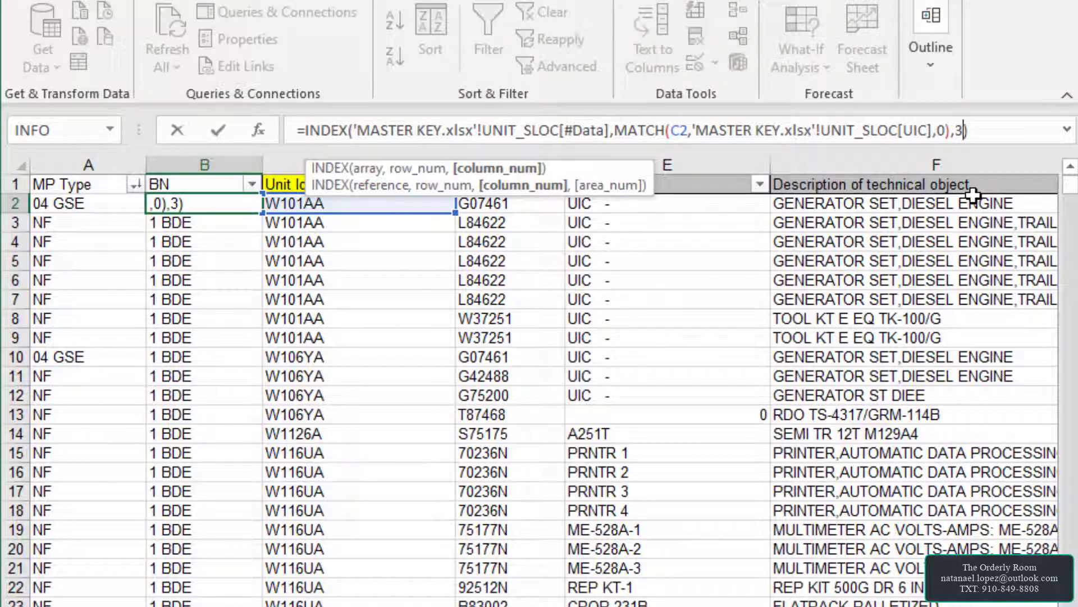
key(BackSpace)
text(match)
key(Tab)
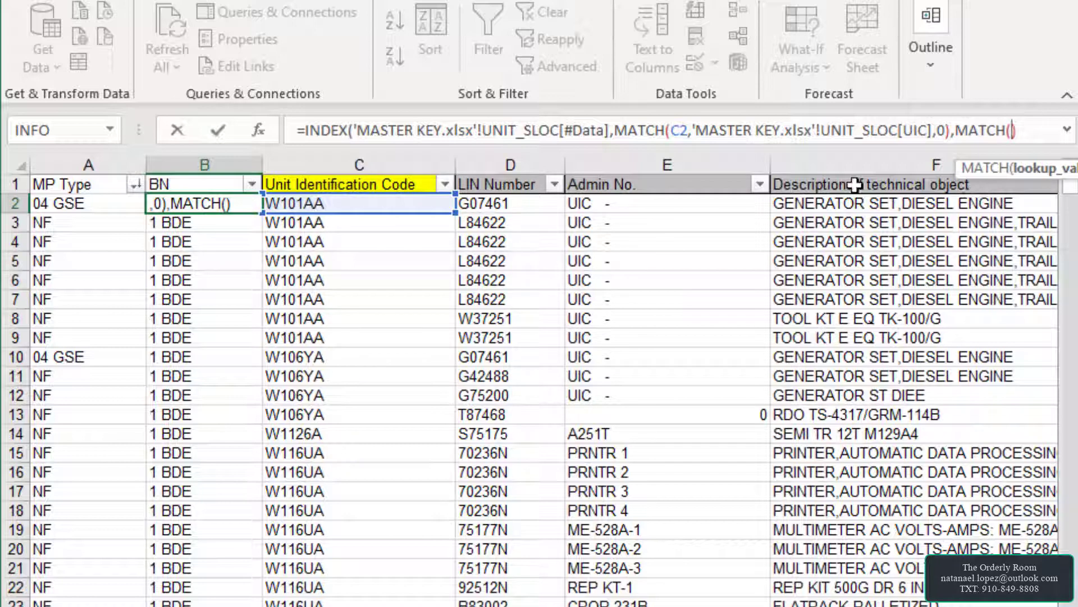
click(233, 185)
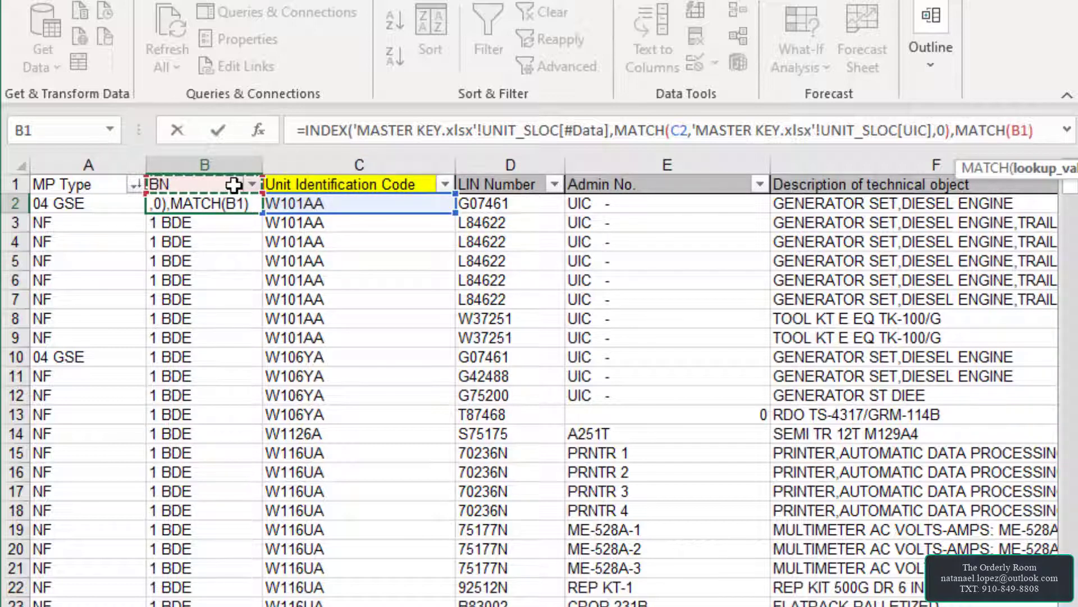
key(F4)
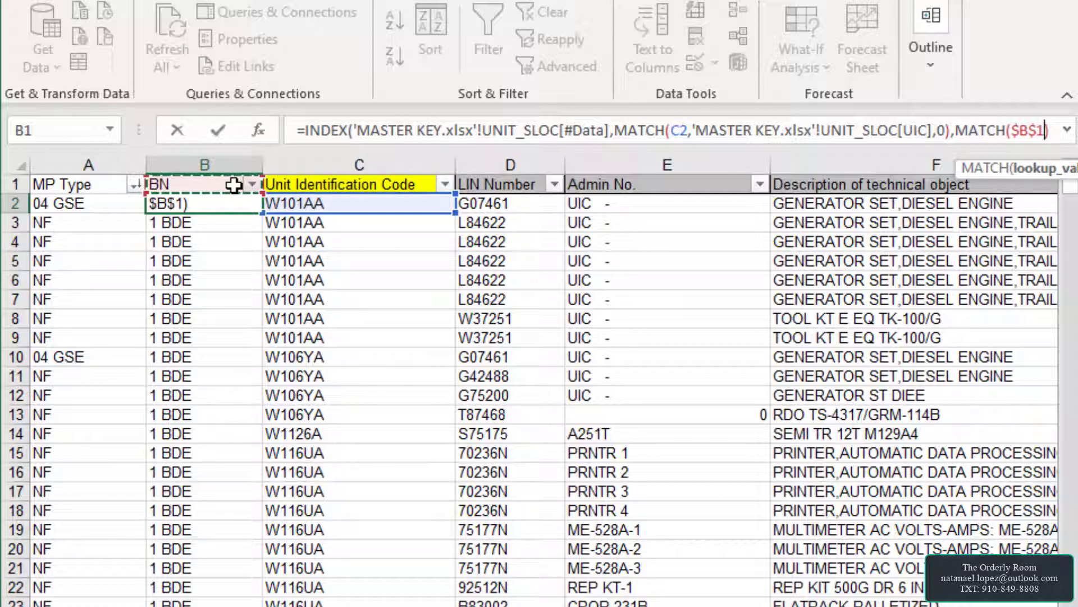
text(,)
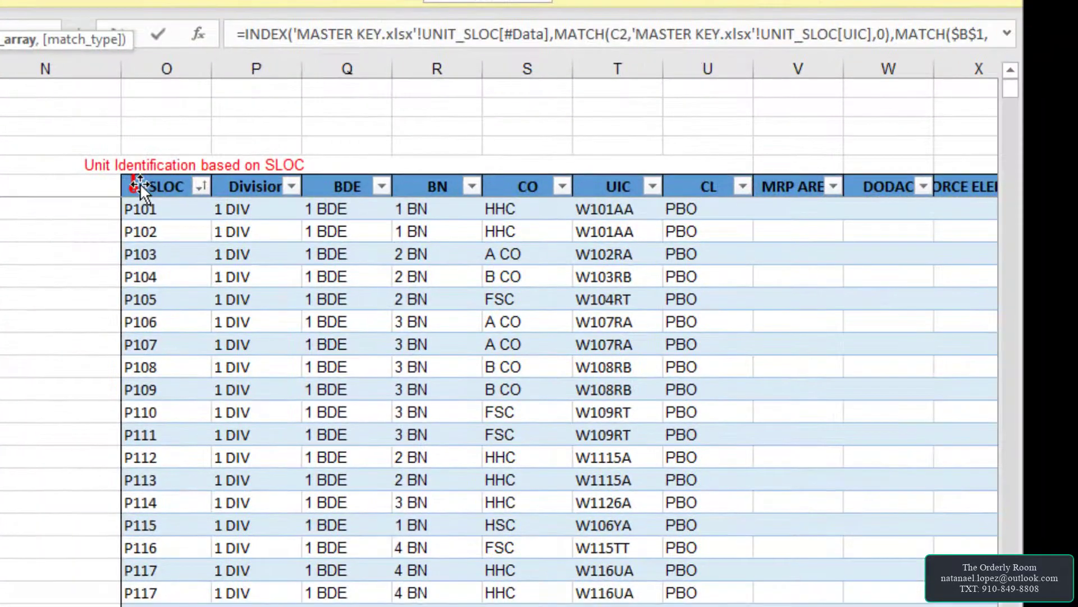
click(134, 186)
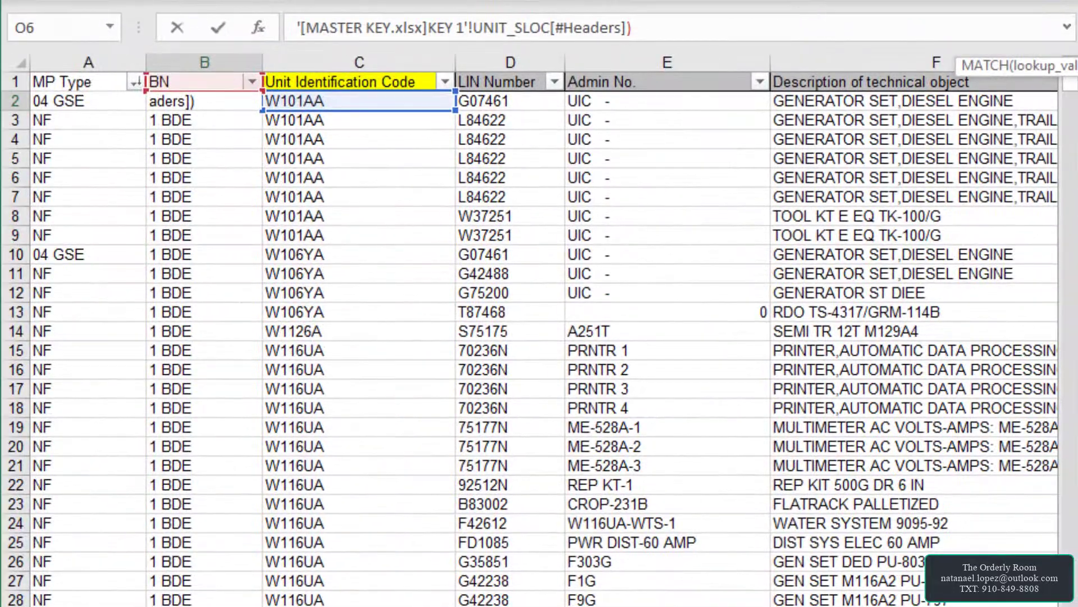
text(,0)
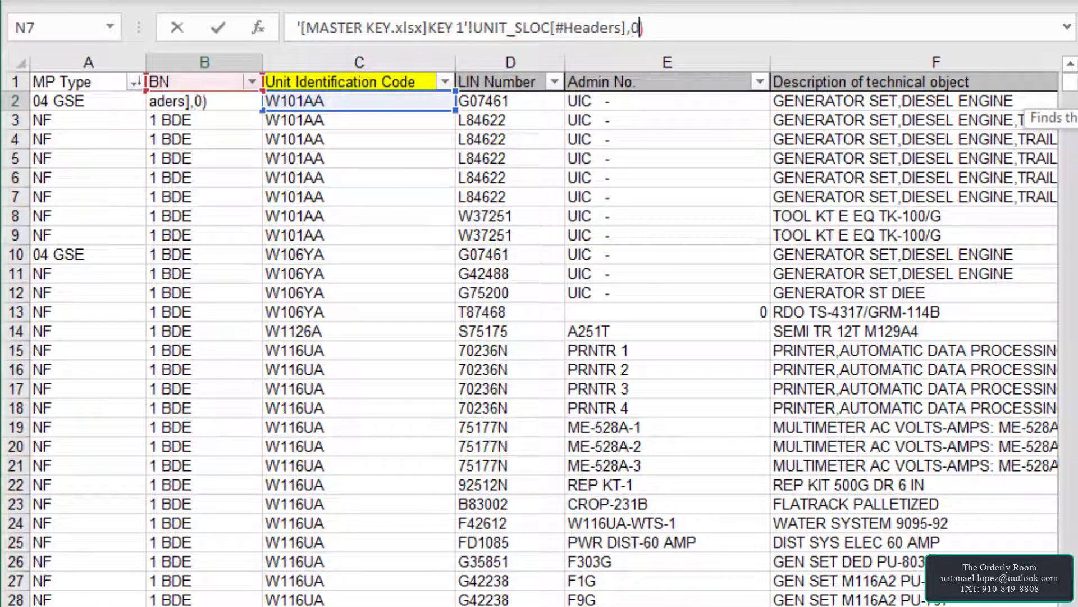
text())
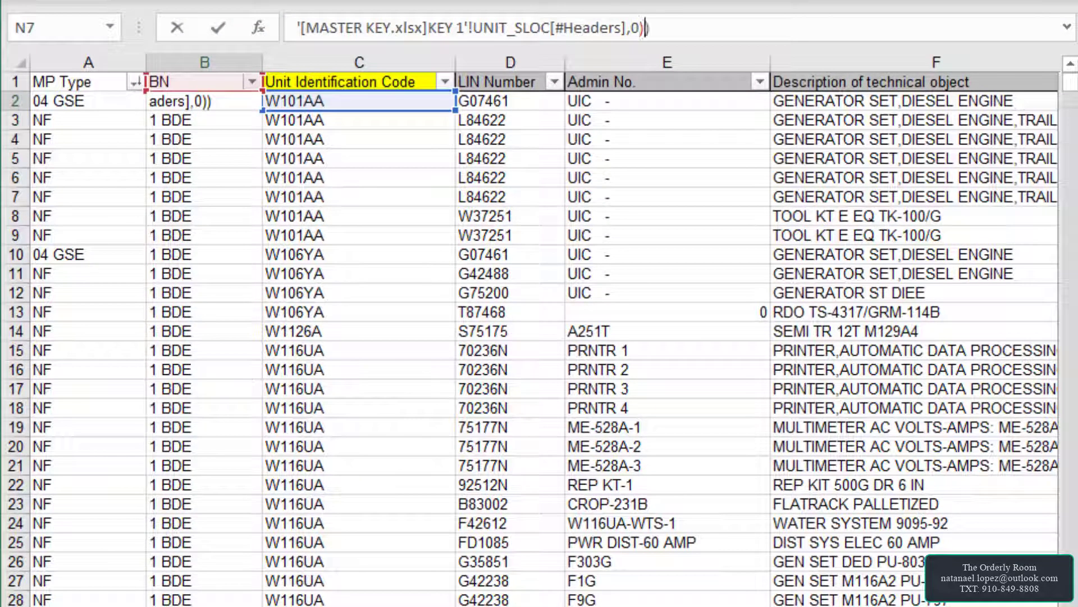
key(Return)
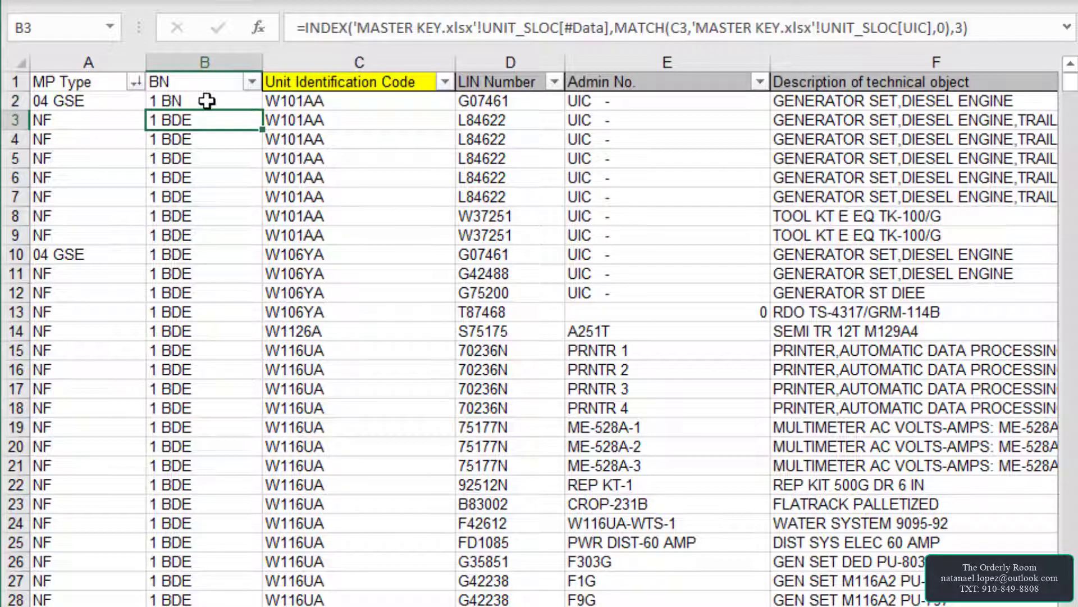
- Fill the INDEX formula with row and column MATCH from B2 down the whole BN column
click(212, 100)
double_click(261, 109)
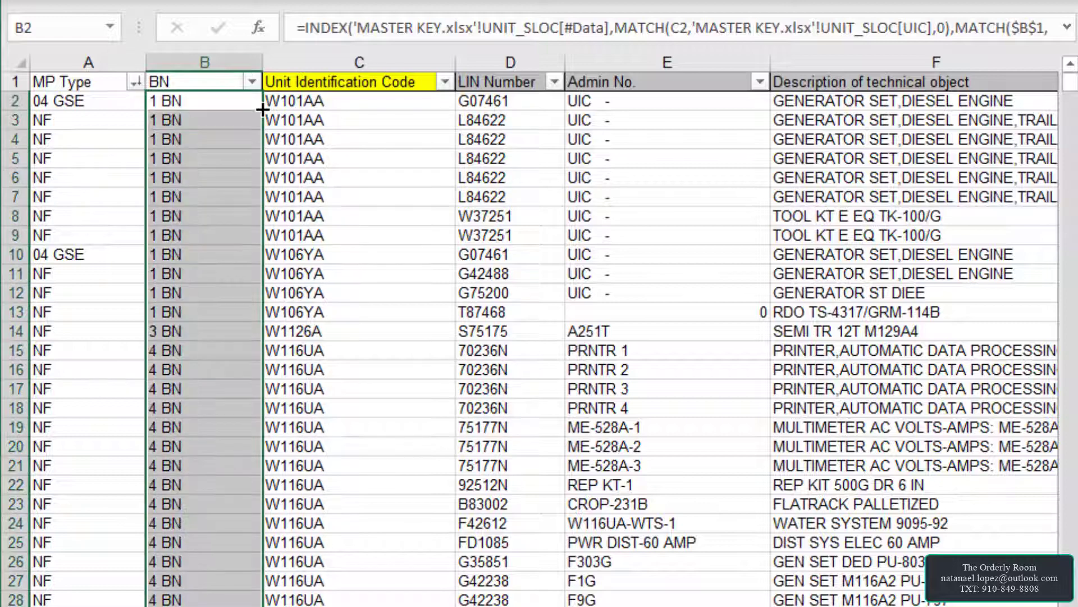
- Change the header in B1 to bde to test the header-driven lookup
click(194, 80)
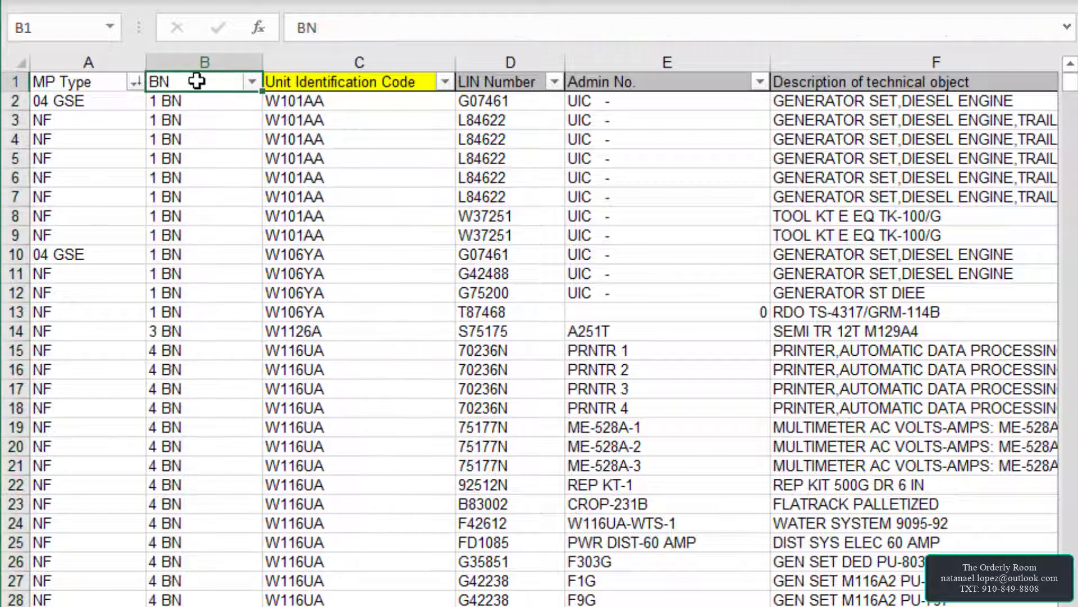
text(bde)
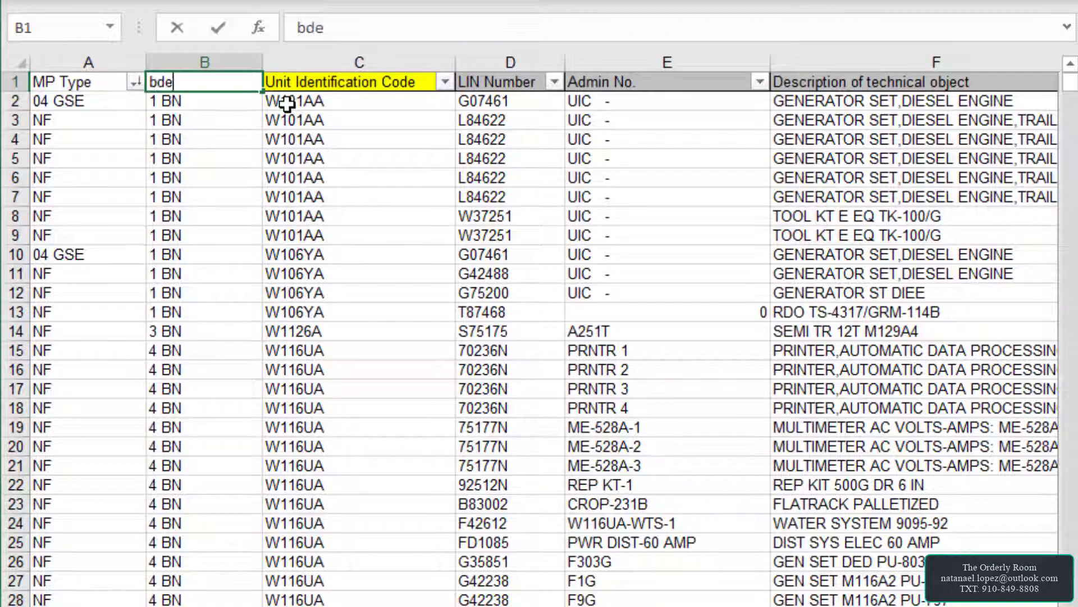
key(Return)
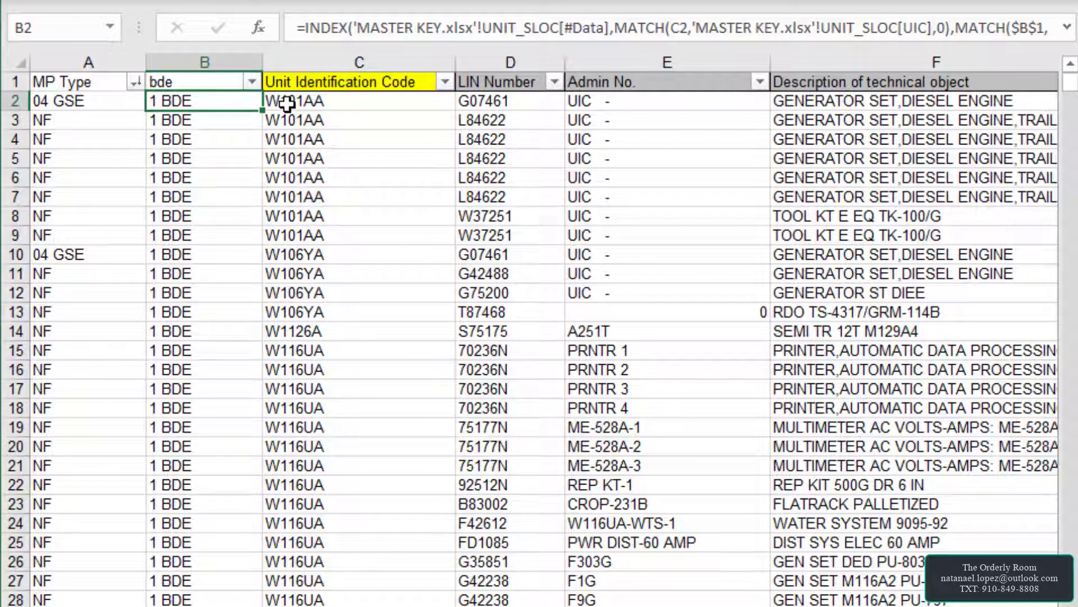
- Test a header outside the UNIT_SLOC table by entering Battalion in B1
key(Up)
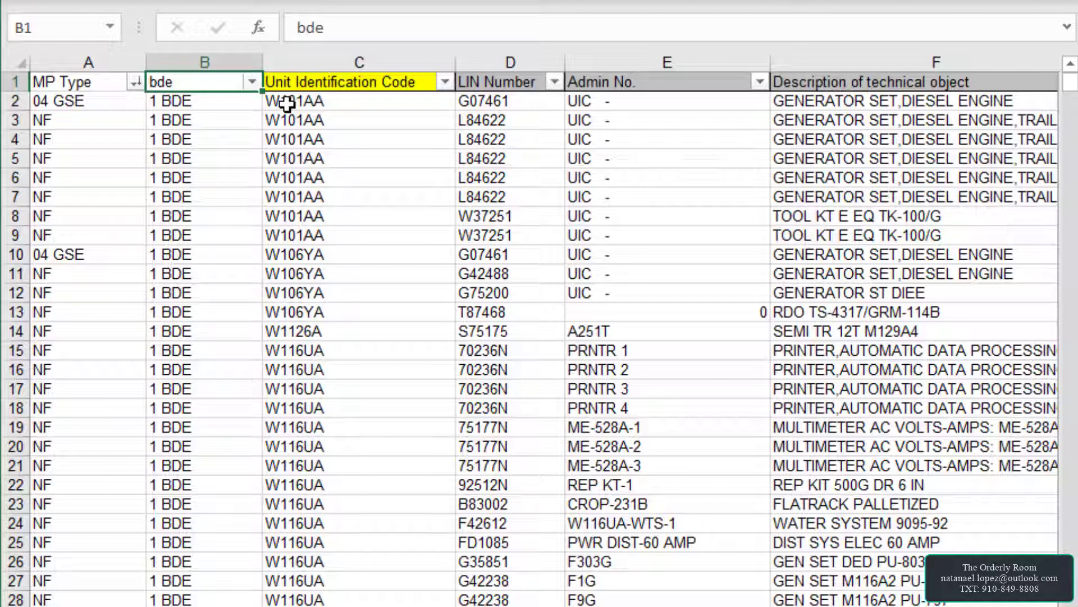
text(Battal)
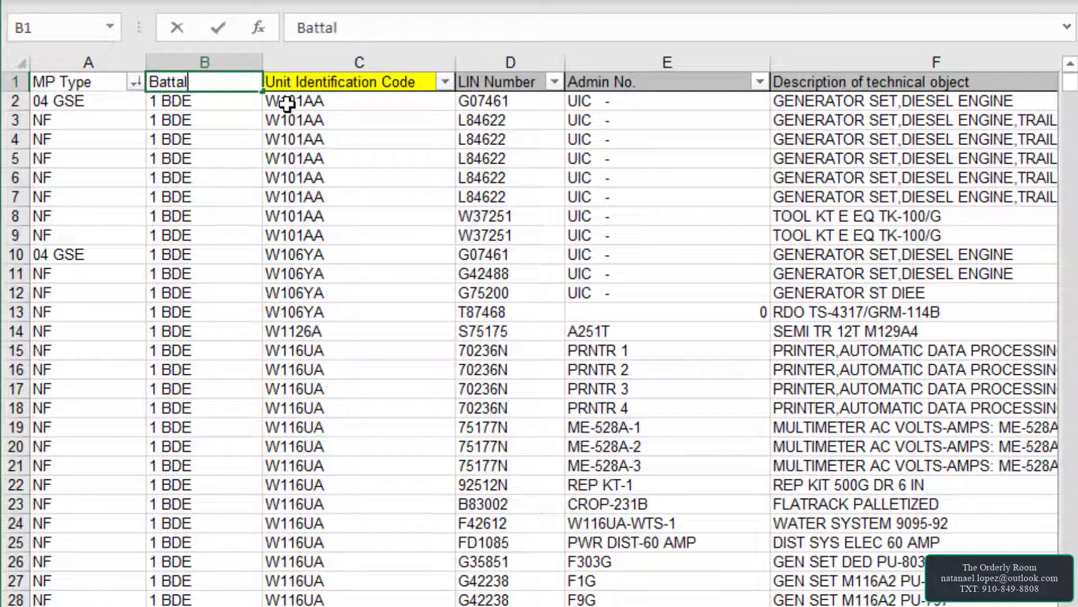
text(iopn)
key(Return)
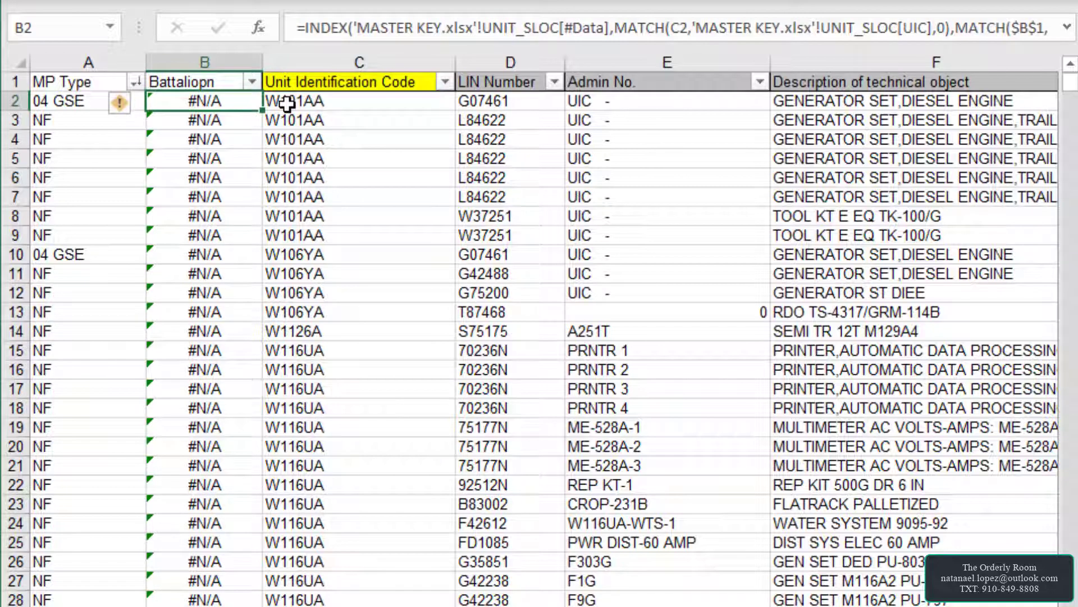
key(Up)
text(Ba)
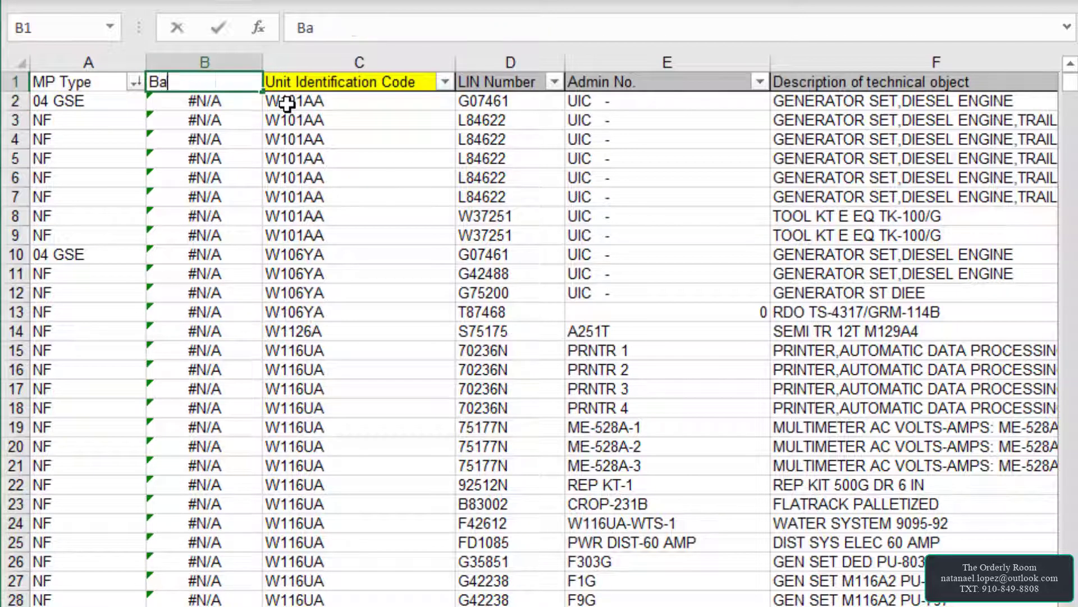
text(ttalion)
key(Return)
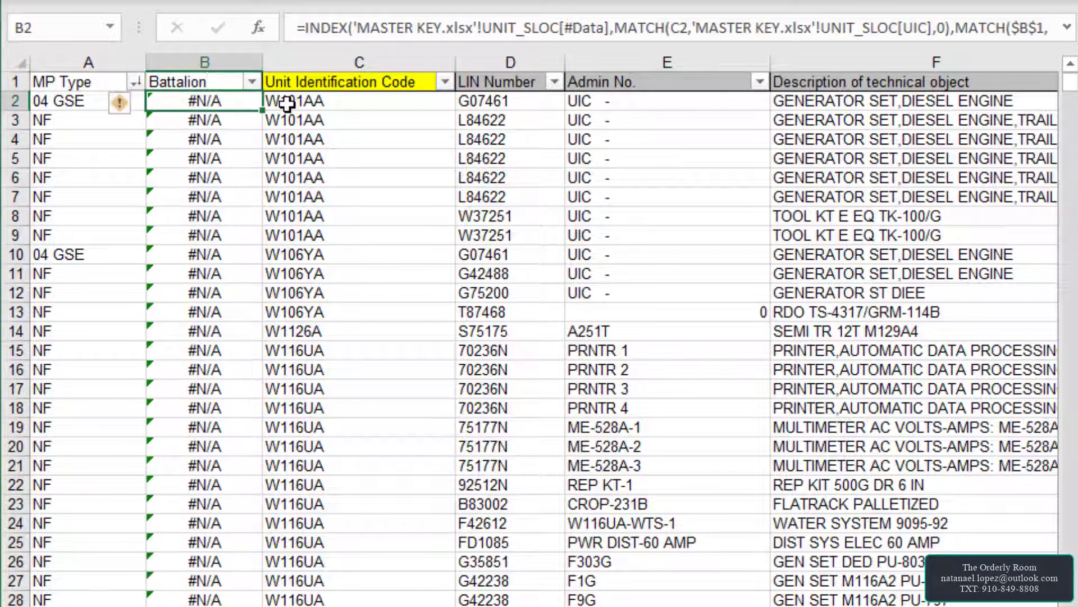
- Test the lookup column with the headers BN, SLOC and CO in B1, one after another
key(Up)
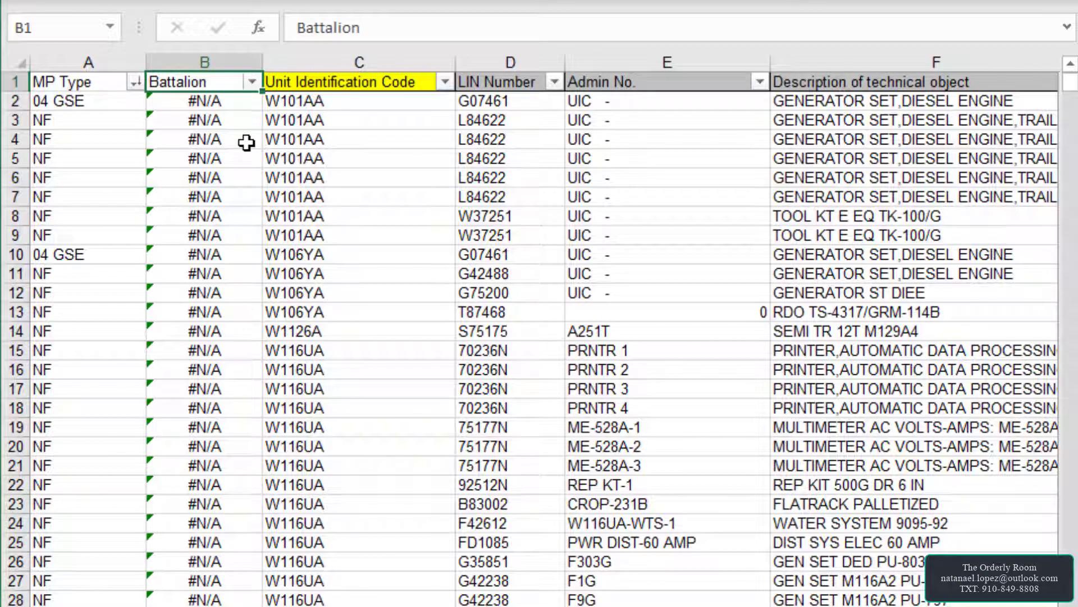
text(BN)
key(Return)
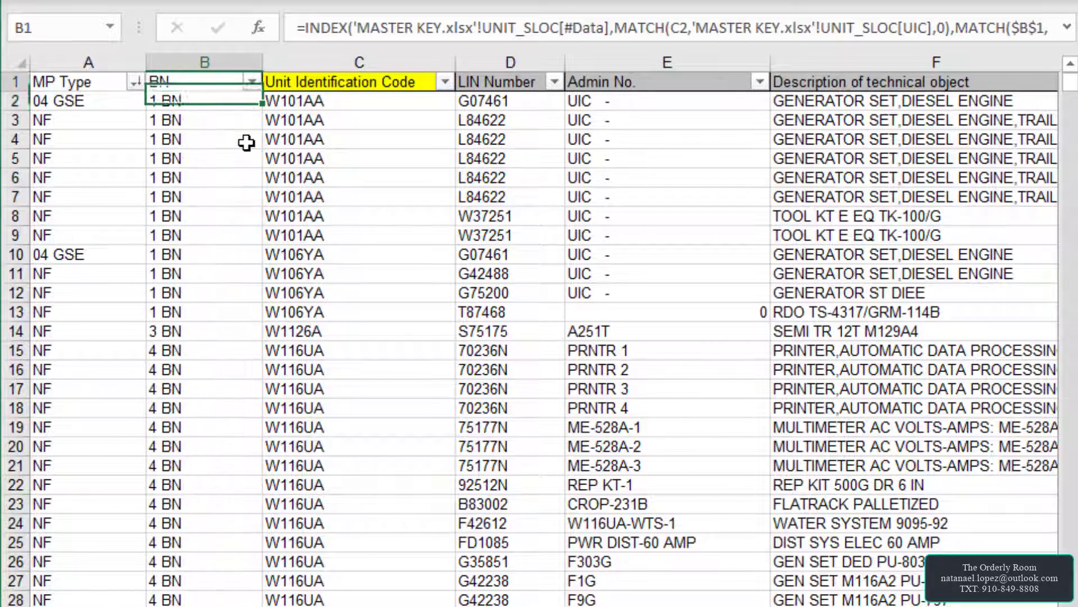
text(SLOC)
key(Return)
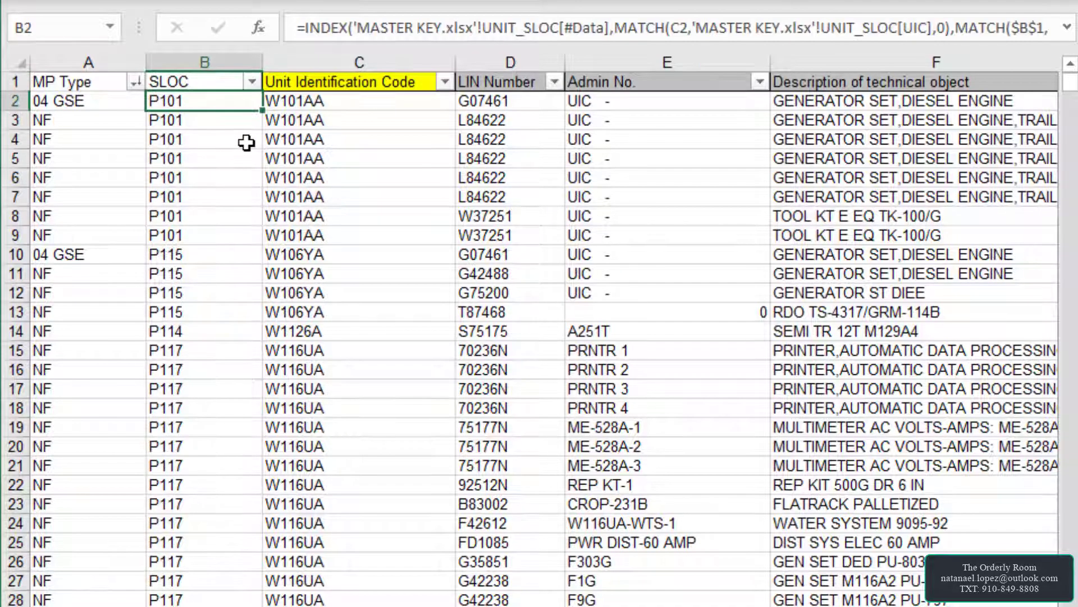
key(Up)
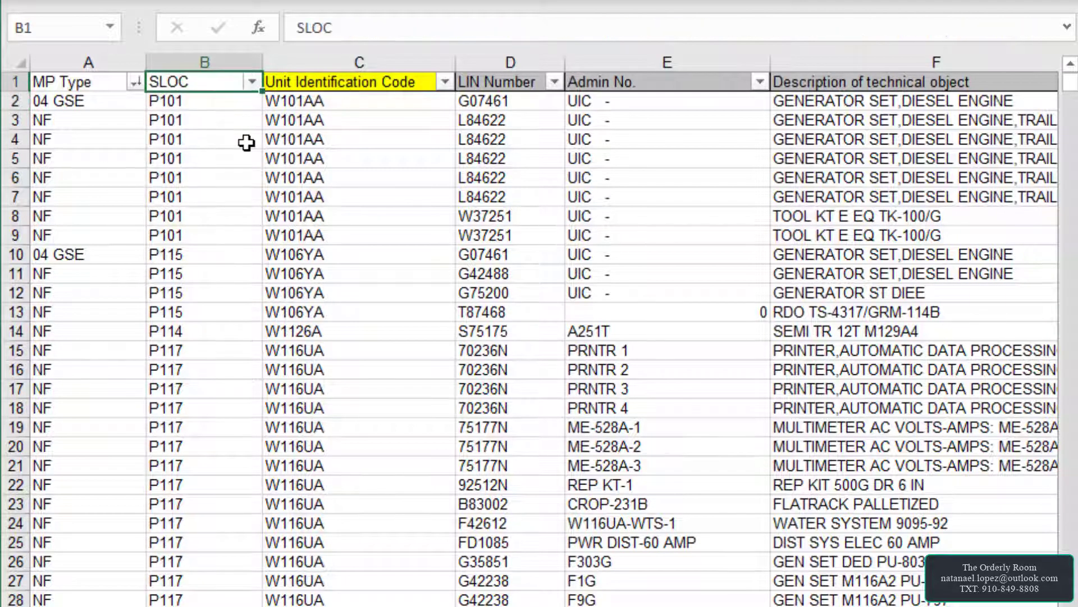
text(CO)
key(Return)
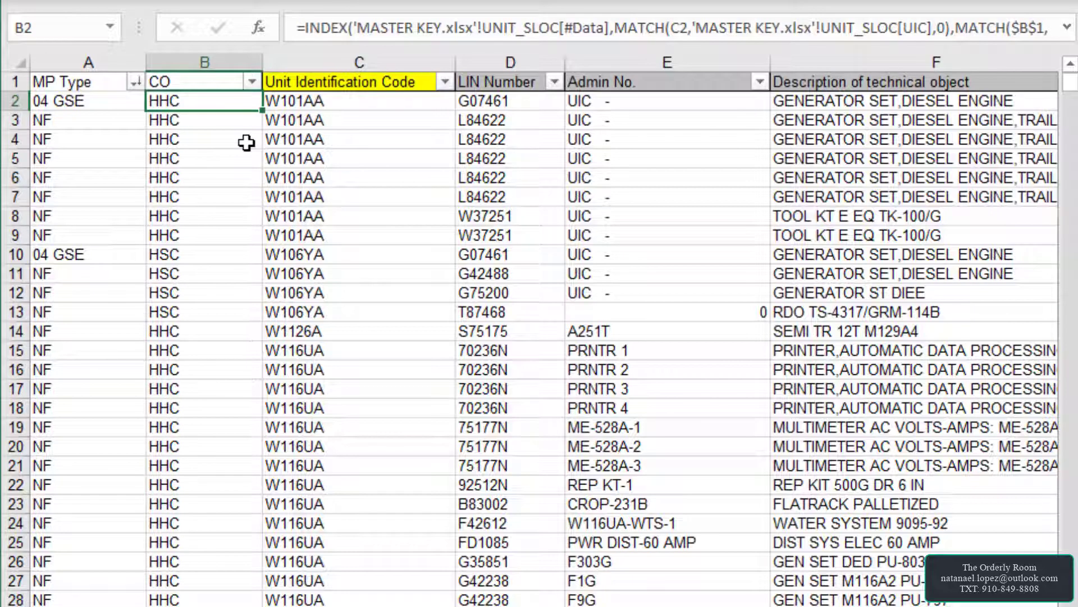
- Test the B1 header with lowercase bn and with the unmatched text NM
key(Up)
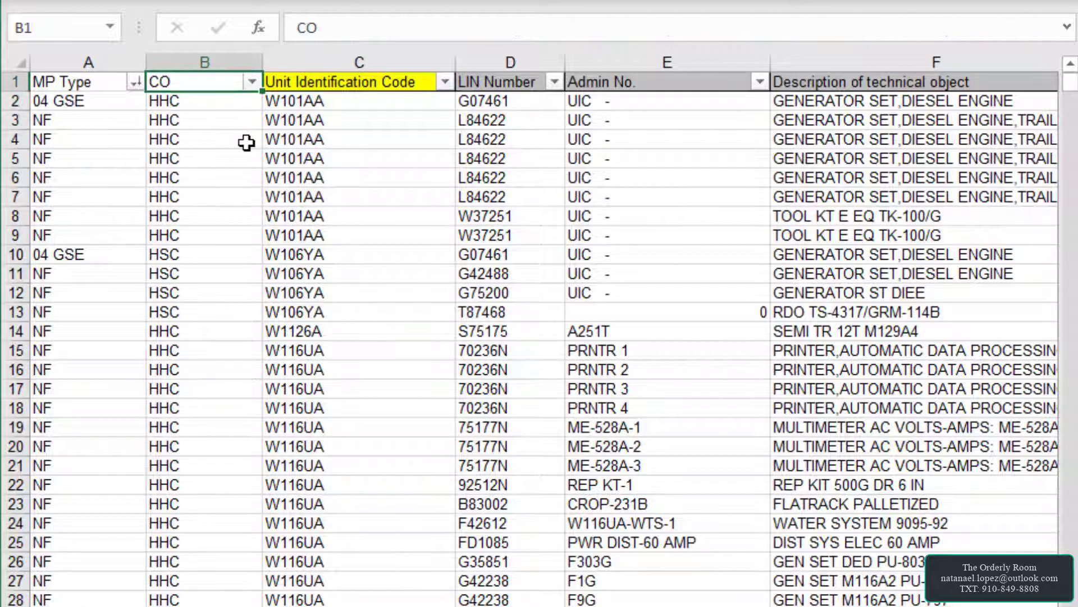
text(bn)
key(Return)
key(Up)
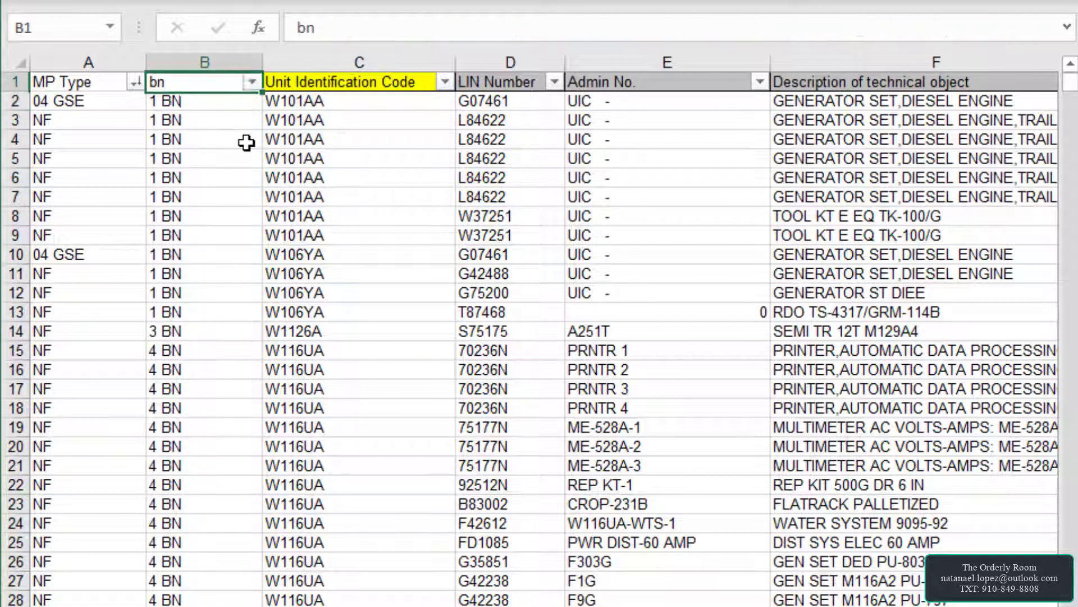
text(NM)
key(Return)
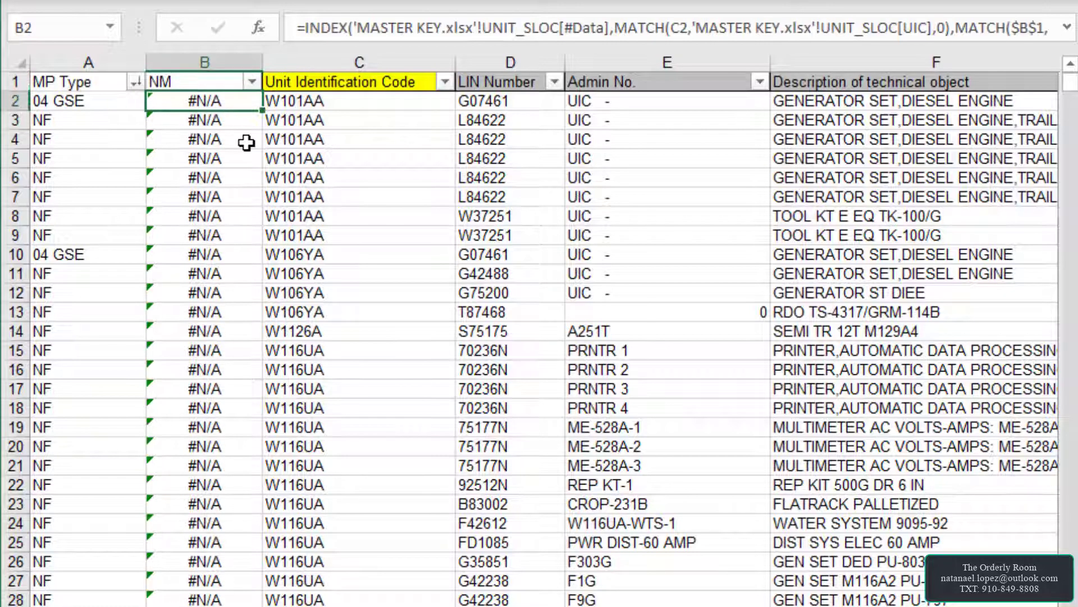
- Restore the header in B1 to BN
key(Up)
text(BN)
key(Return)
key(Up)
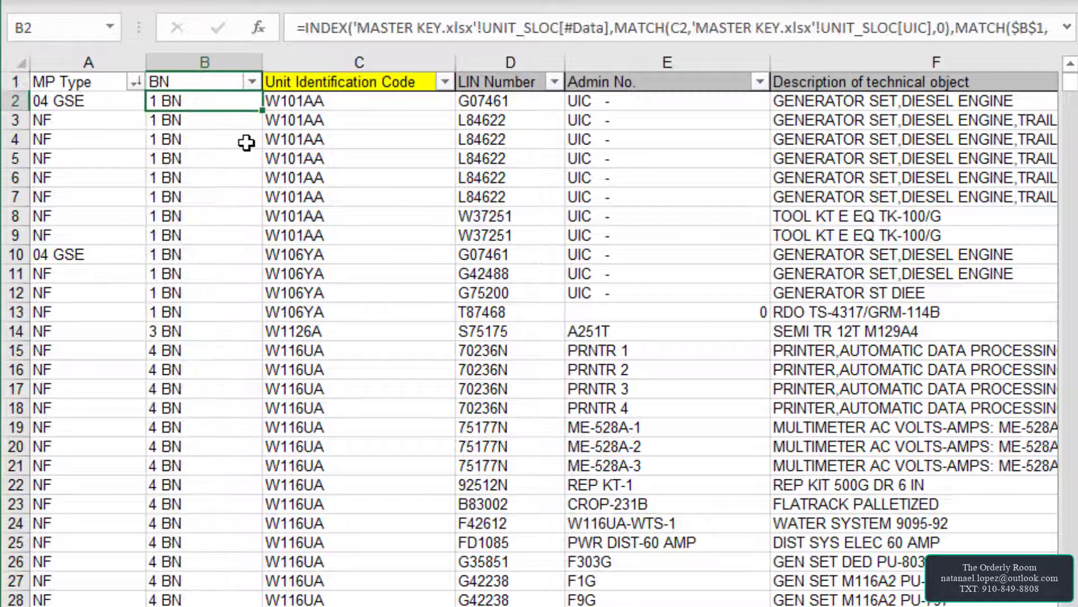
- Insert a blank column between BN and Unit Identification Code
click(298, 63)
right_click(298, 67)
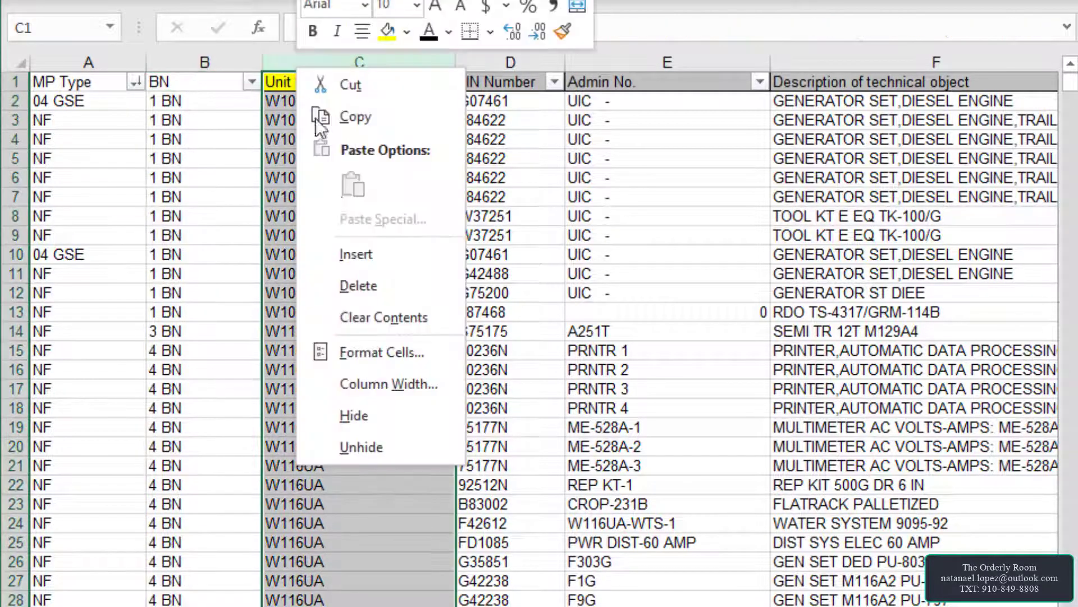
click(360, 258)
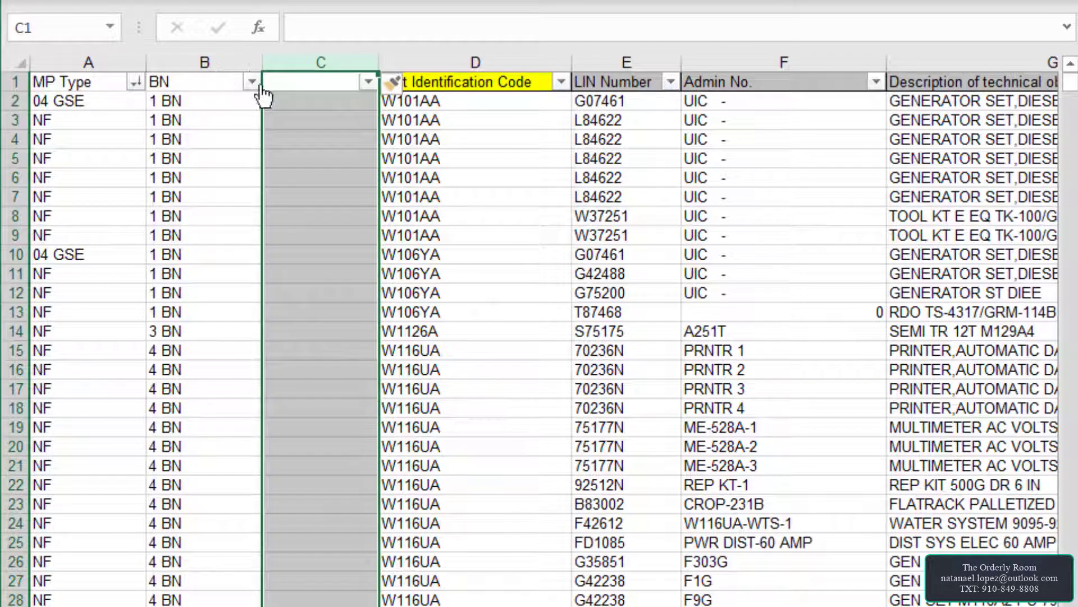
- Extend B2's formula across into C2 and enter CO as the new column's header in C1
click(207, 98)
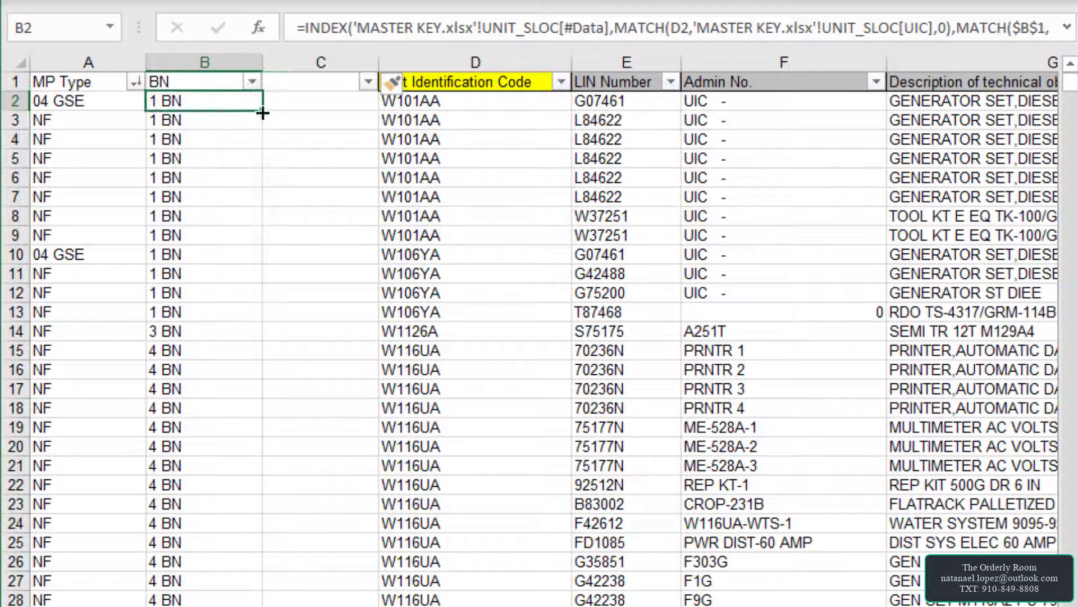
drag(263, 113, 342, 112)
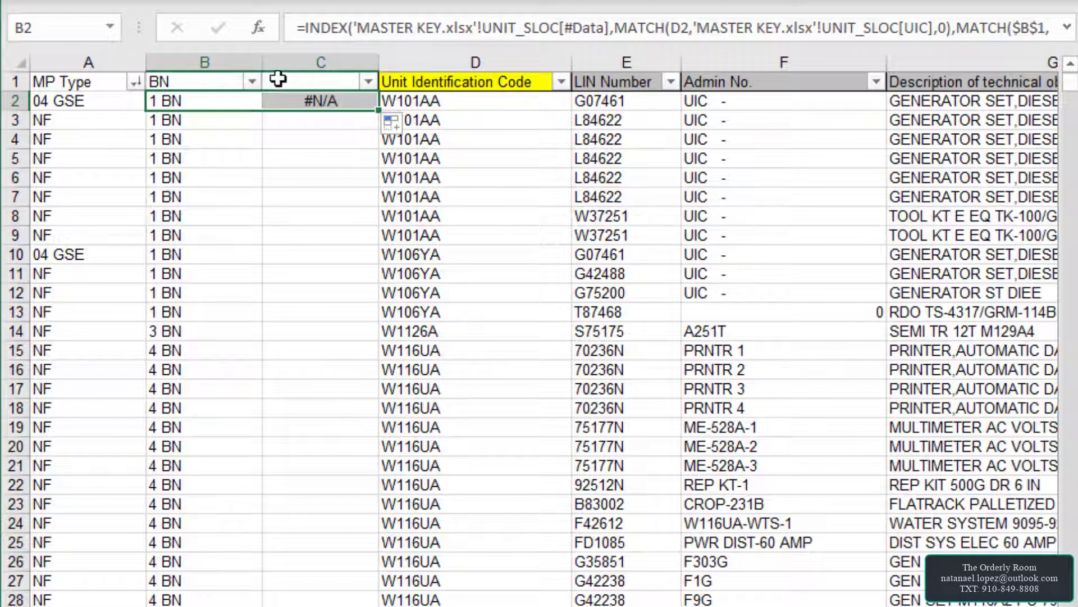
click(224, 80)
click(310, 81)
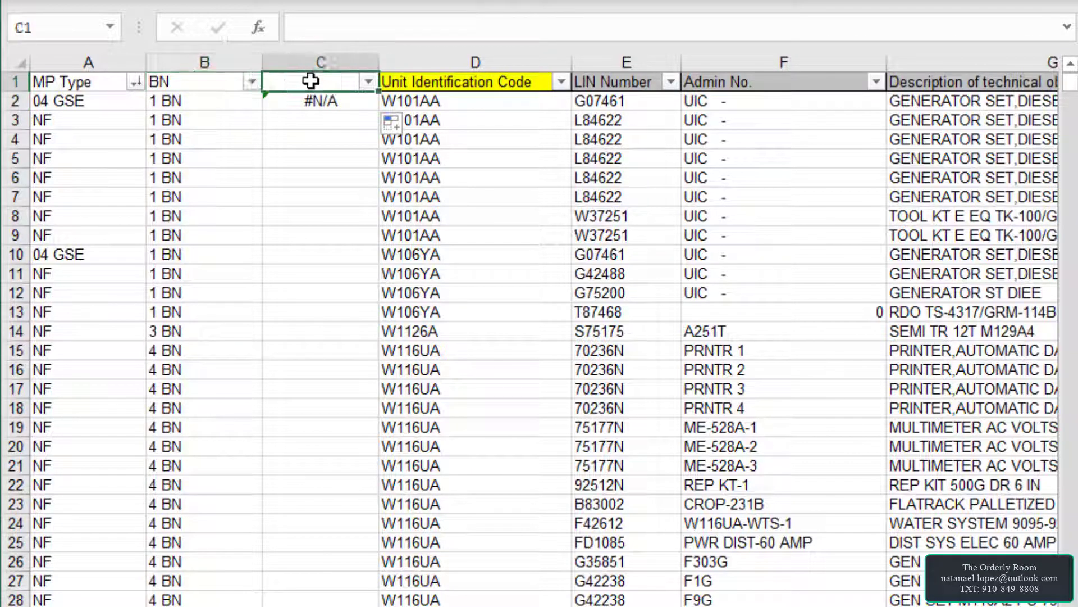
text(CO)
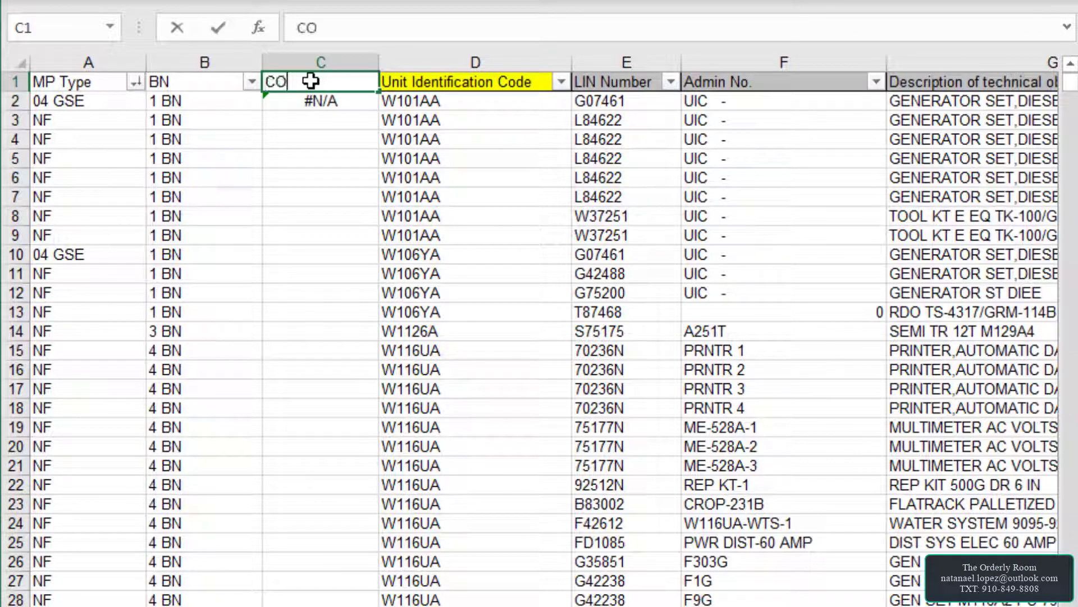
key(Return)
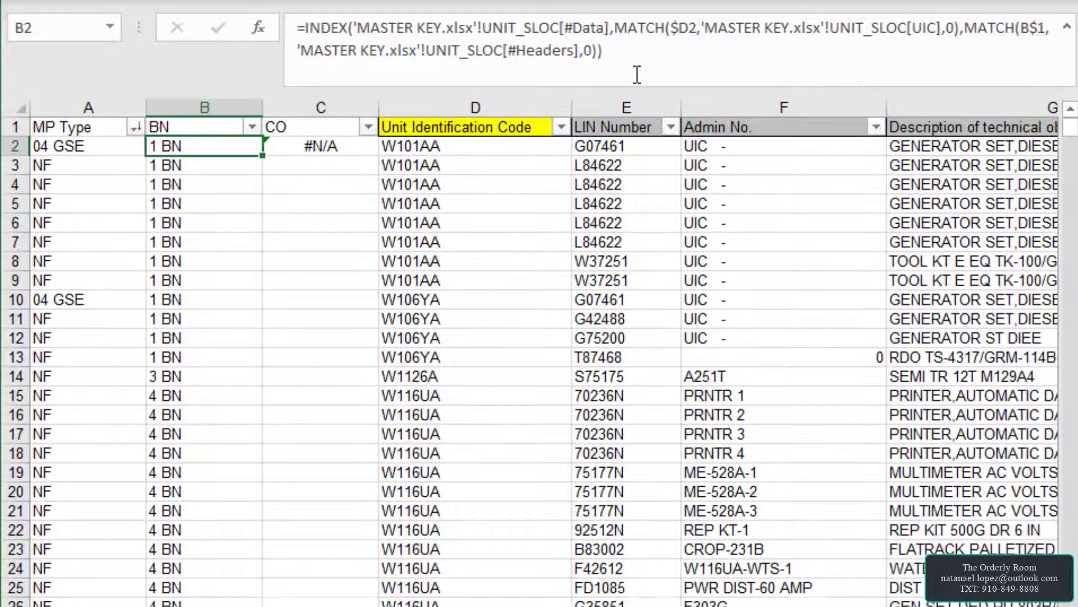
- Copy the full text of B2's INDEX formula, using the mixed references $D2 and B$1, into C2 in place of its formula
drag(630, 68, 261, 5)
key(ctrl+c)
key(Escape)
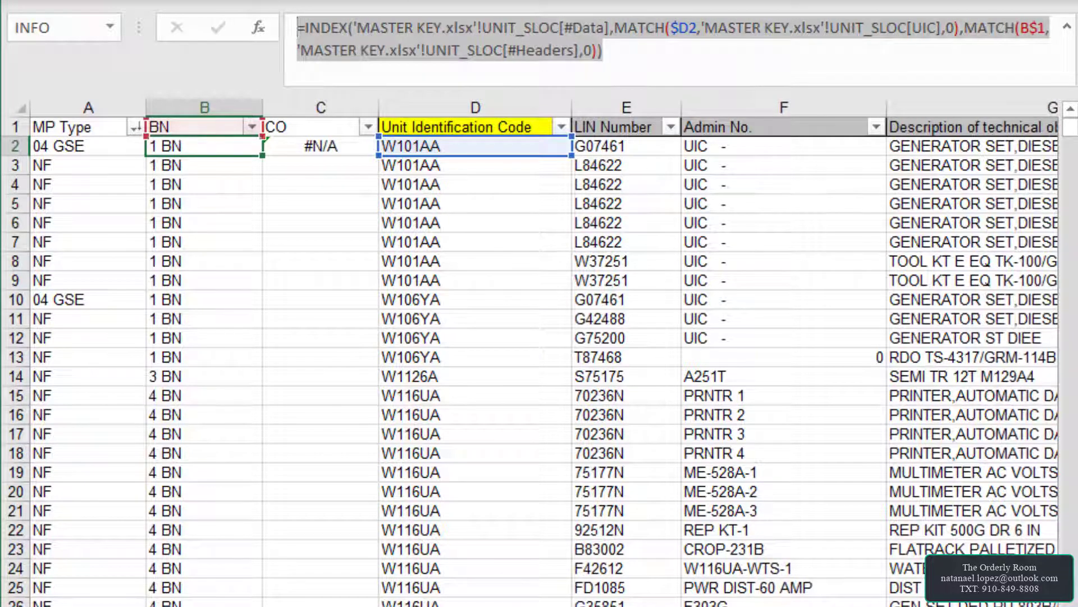
click(320, 145)
drag(662, 60, 203, 7)
key(ctrl+v)
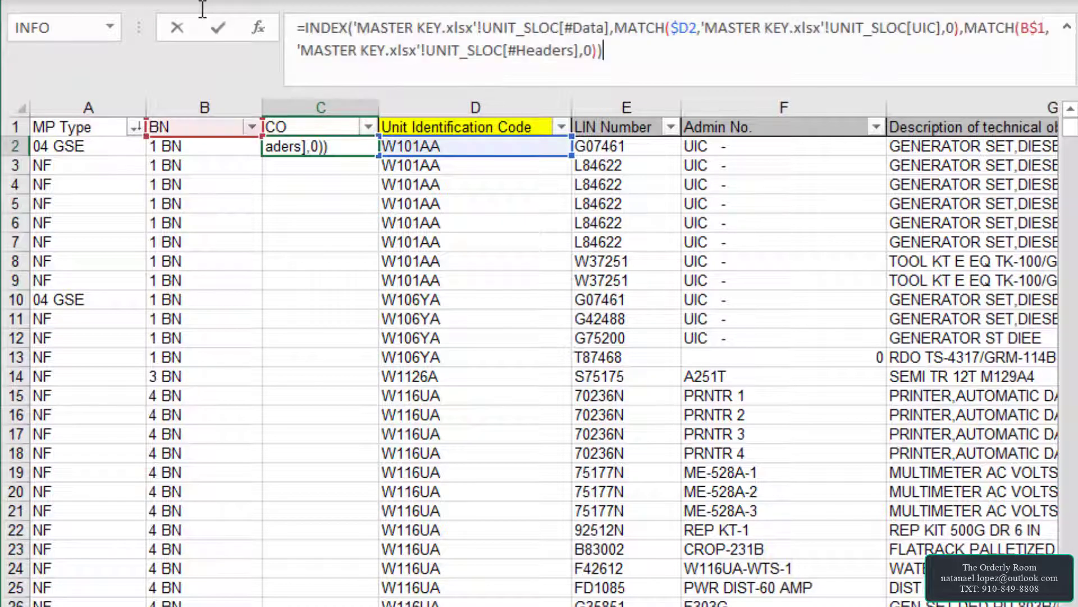
key(Return)
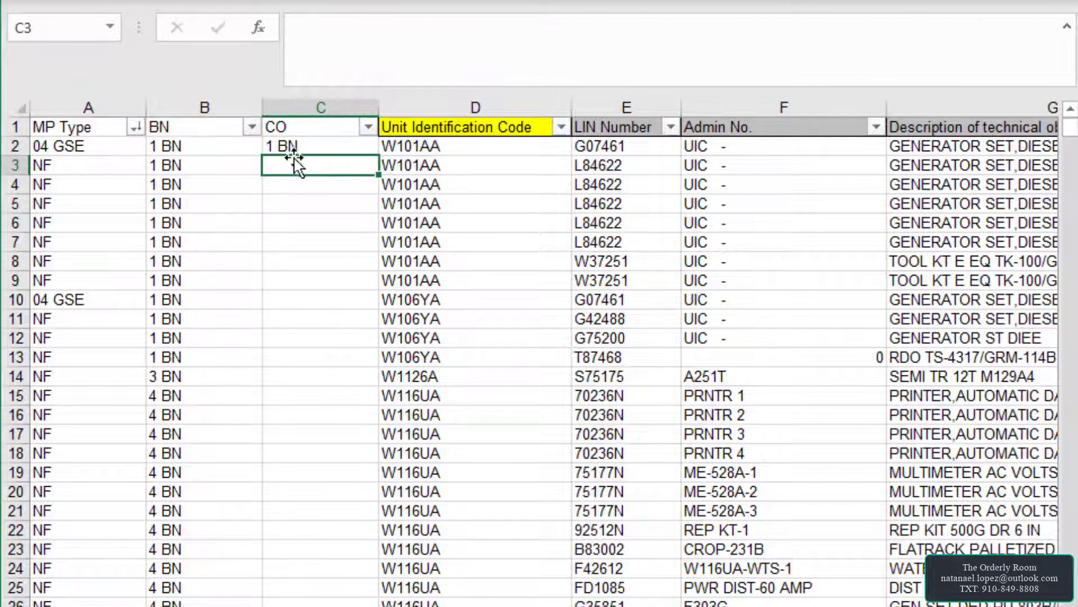
- Change the header reference in C2's formula to C$1 and fill the formula down the CO column
click(289, 145)
click(654, 66)
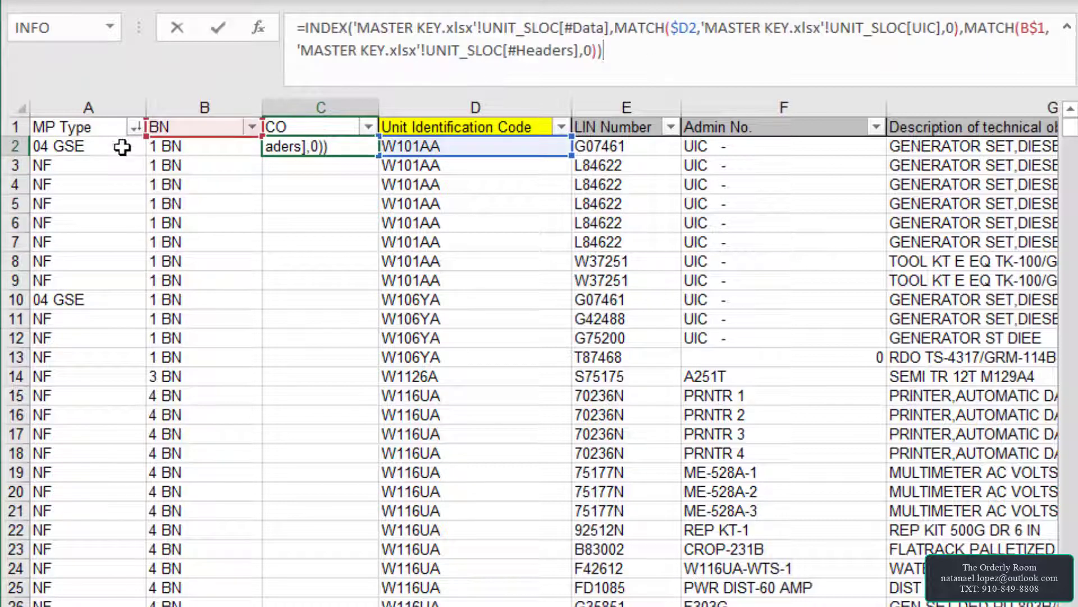
drag(180, 139, 284, 137)
key(Return)
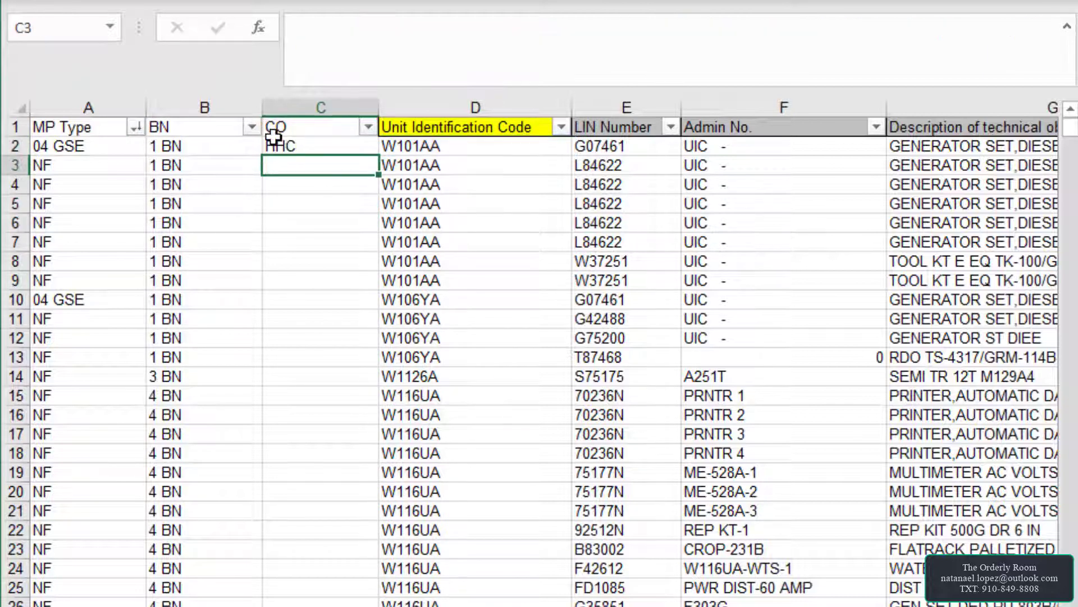
click(330, 151)
double_click(379, 156)
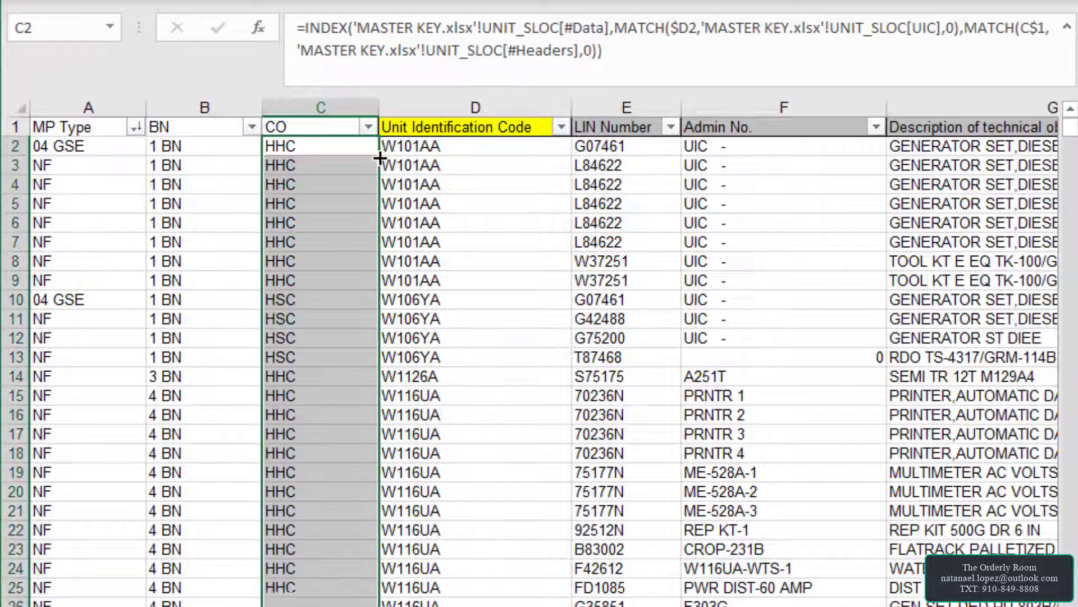
- Compare the BN and CO headers and the formulas in B2 and C2 to see how their references differ
click(310, 126)
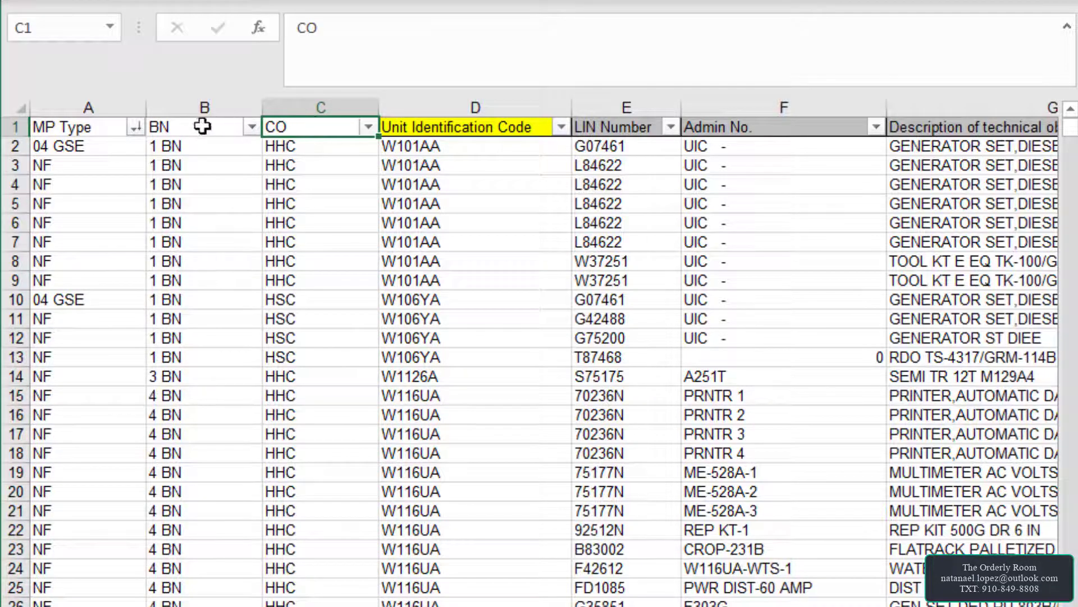
click(193, 131)
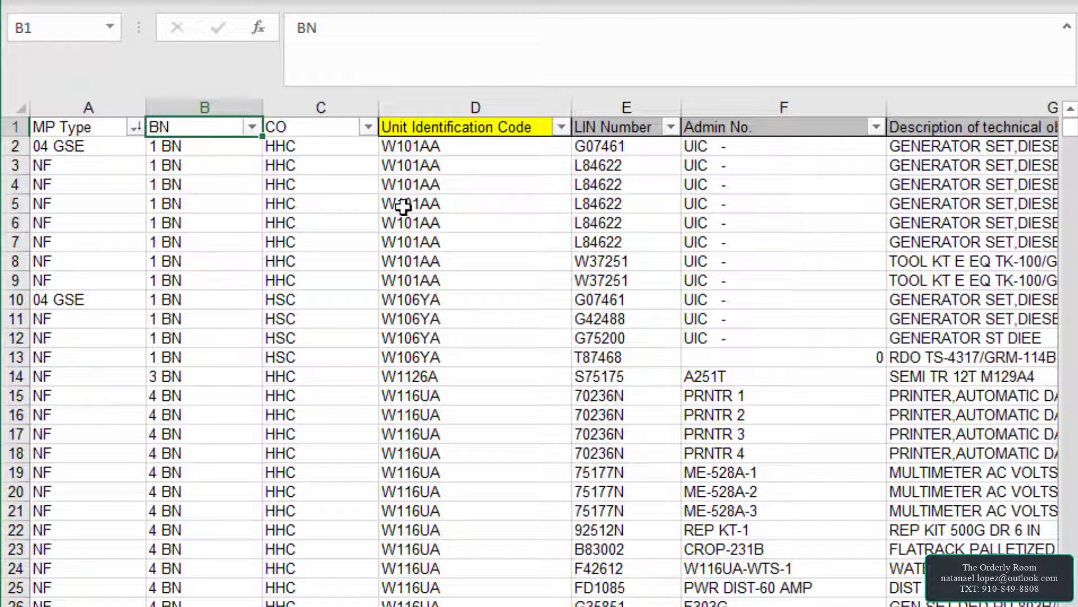
click(327, 151)
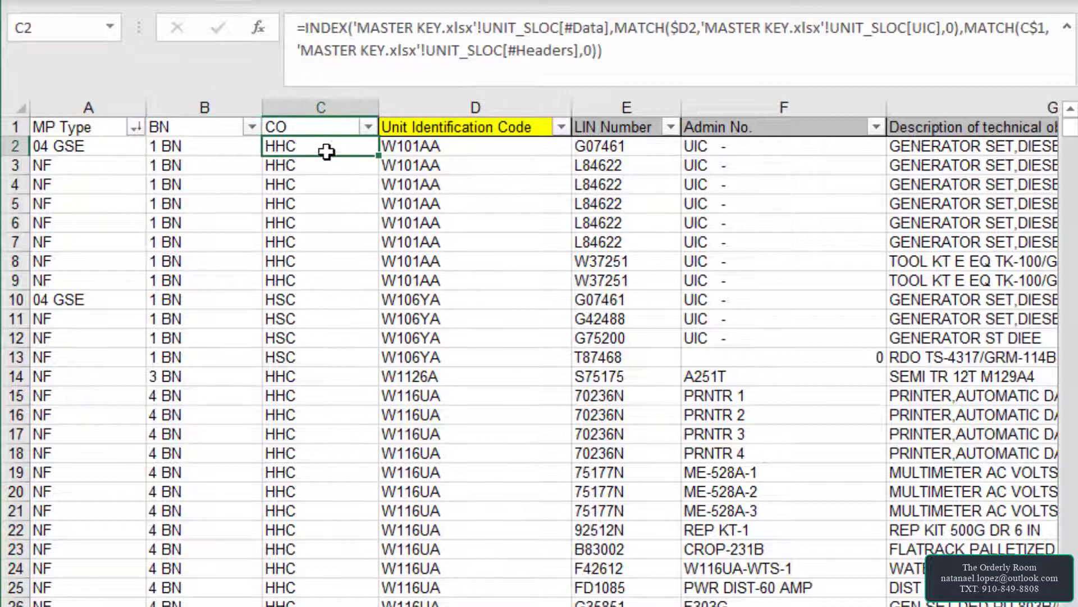
click(225, 145)
click(278, 147)
click(218, 147)
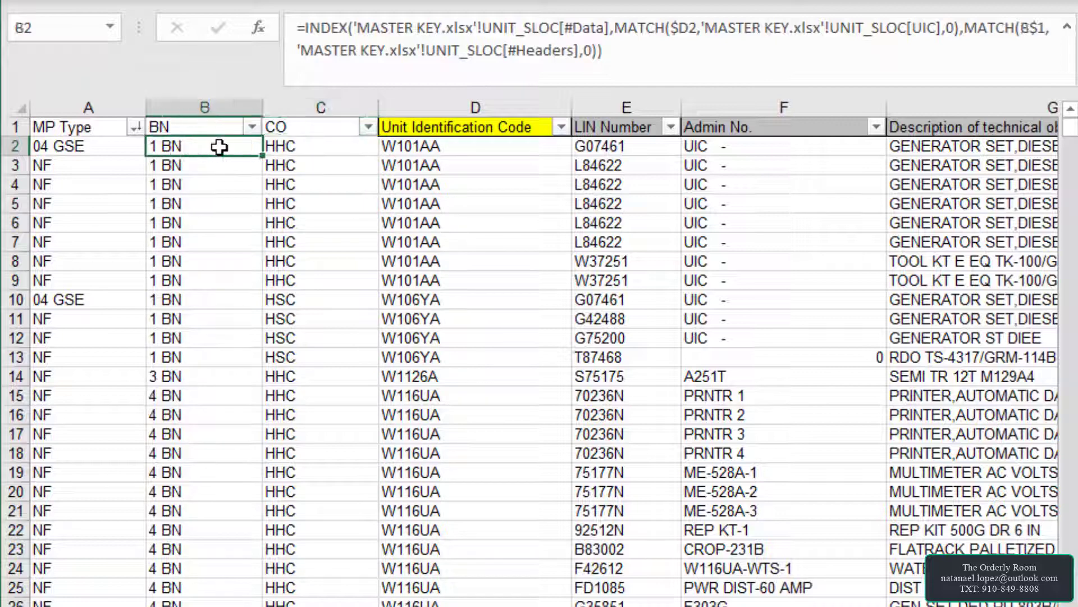
click(273, 148)
click(185, 148)
click(286, 149)
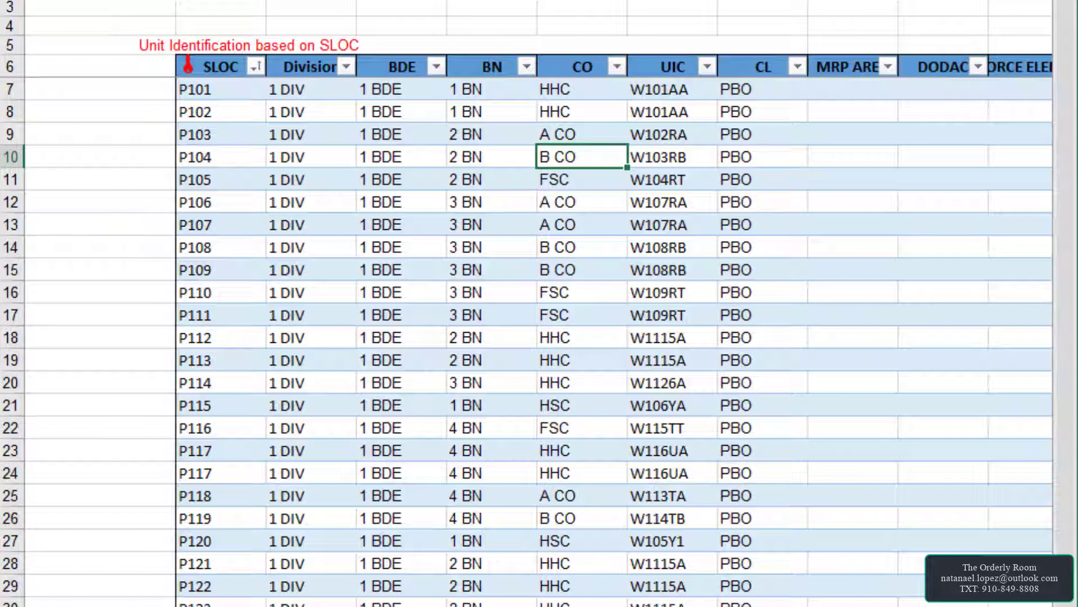
- Look over the UNIT_SLOC table in MASTER KEY.xlsx and inspect the MP Type and BN formulas in A2 and B2
click(2, 58)
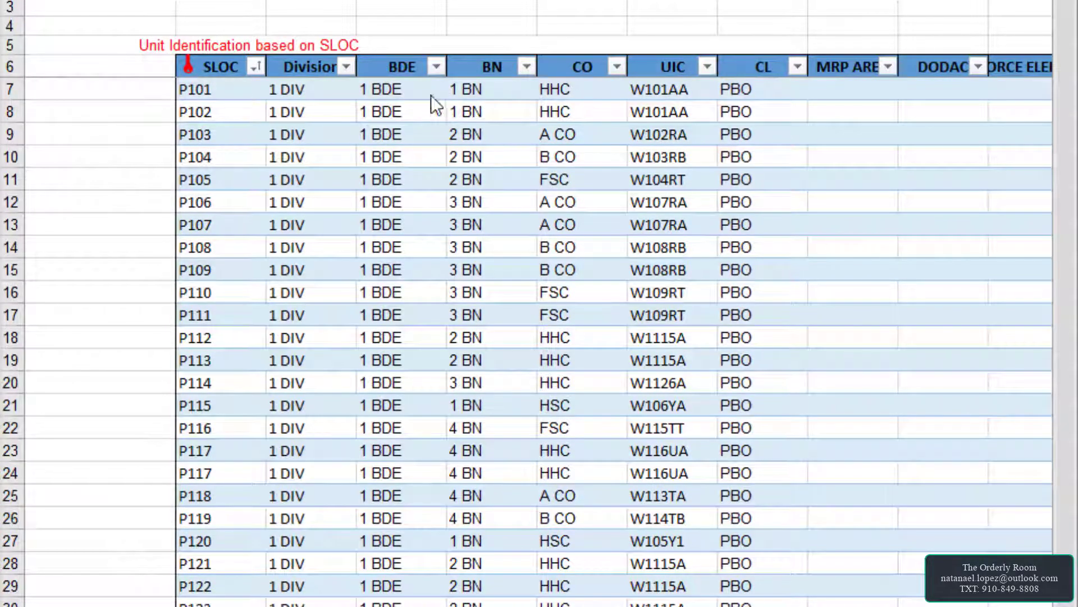
key(Up)
key(Up)
key(Up)
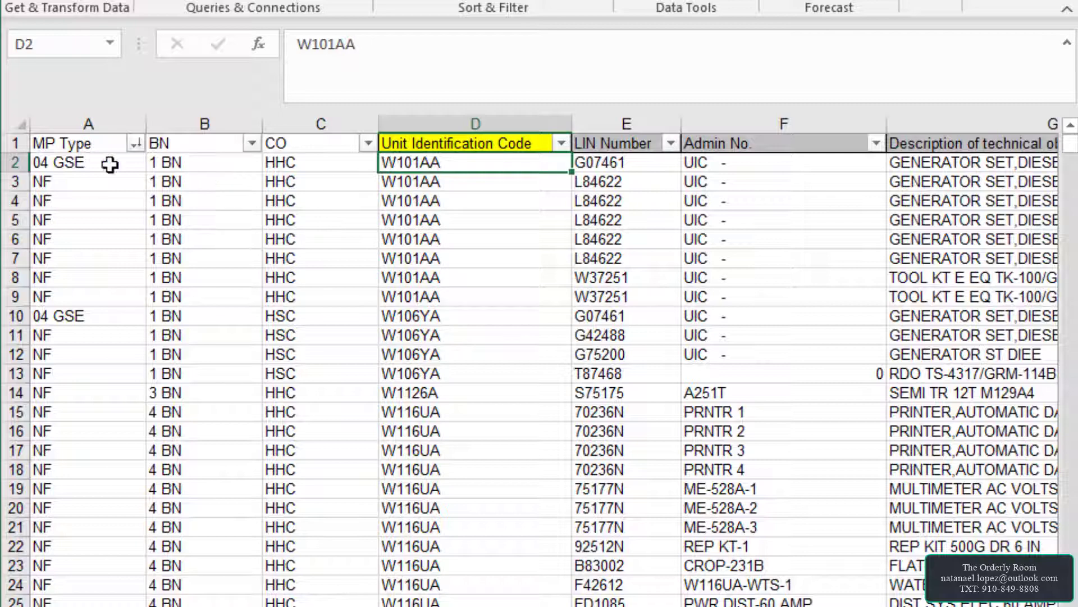
click(92, 162)
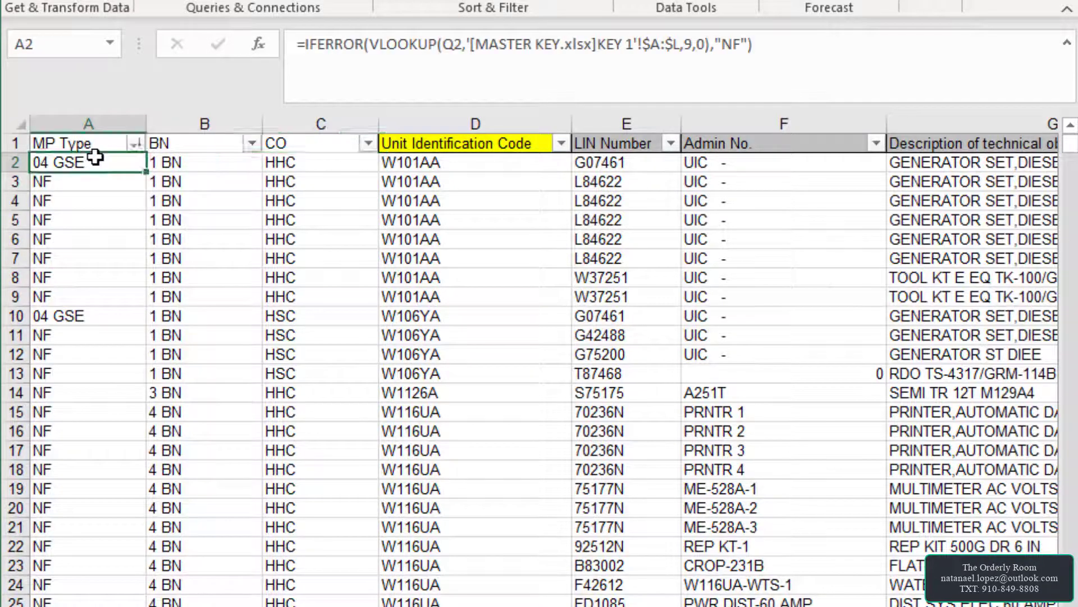
click(190, 167)
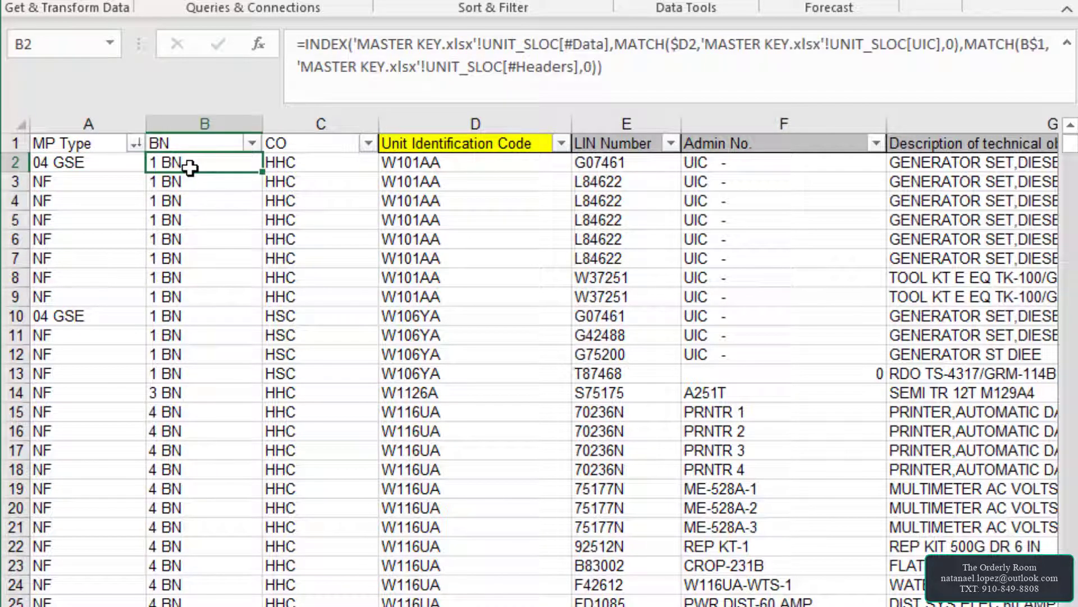